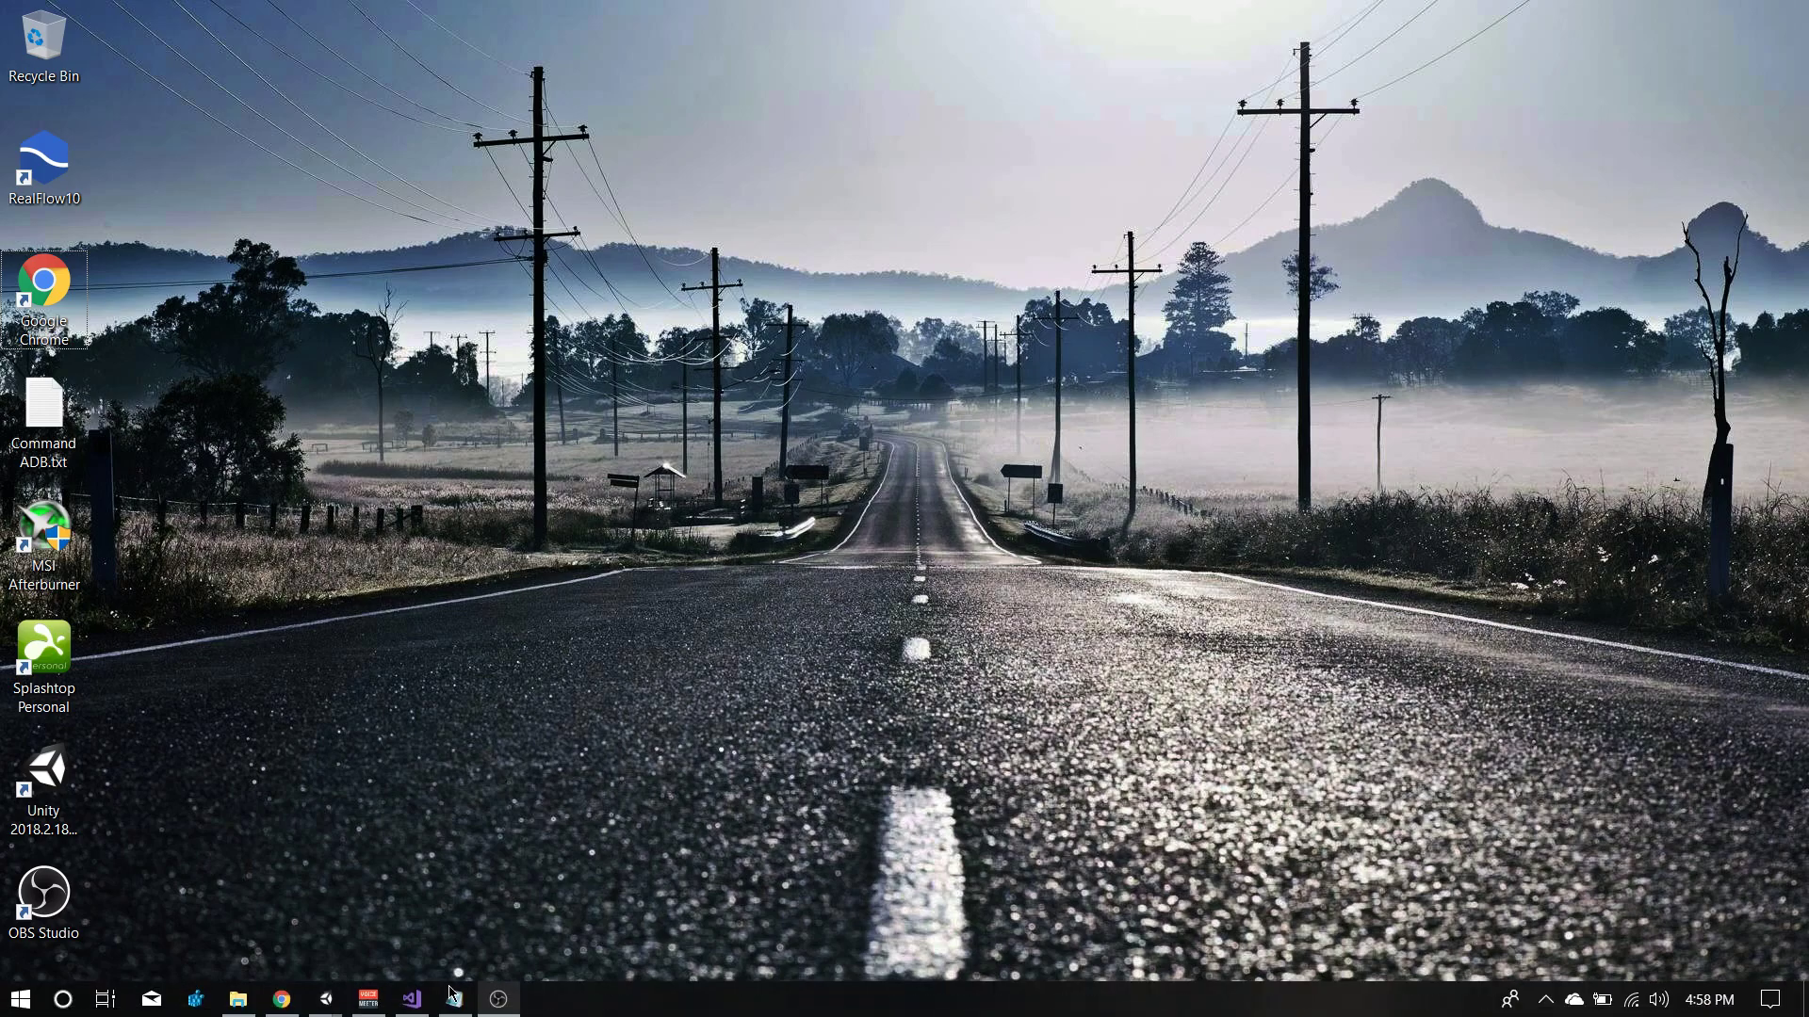
Copy the dcmembers ShowOff download URL from the Notepad notes and launch Google Chrome.
left_click(454, 1008)
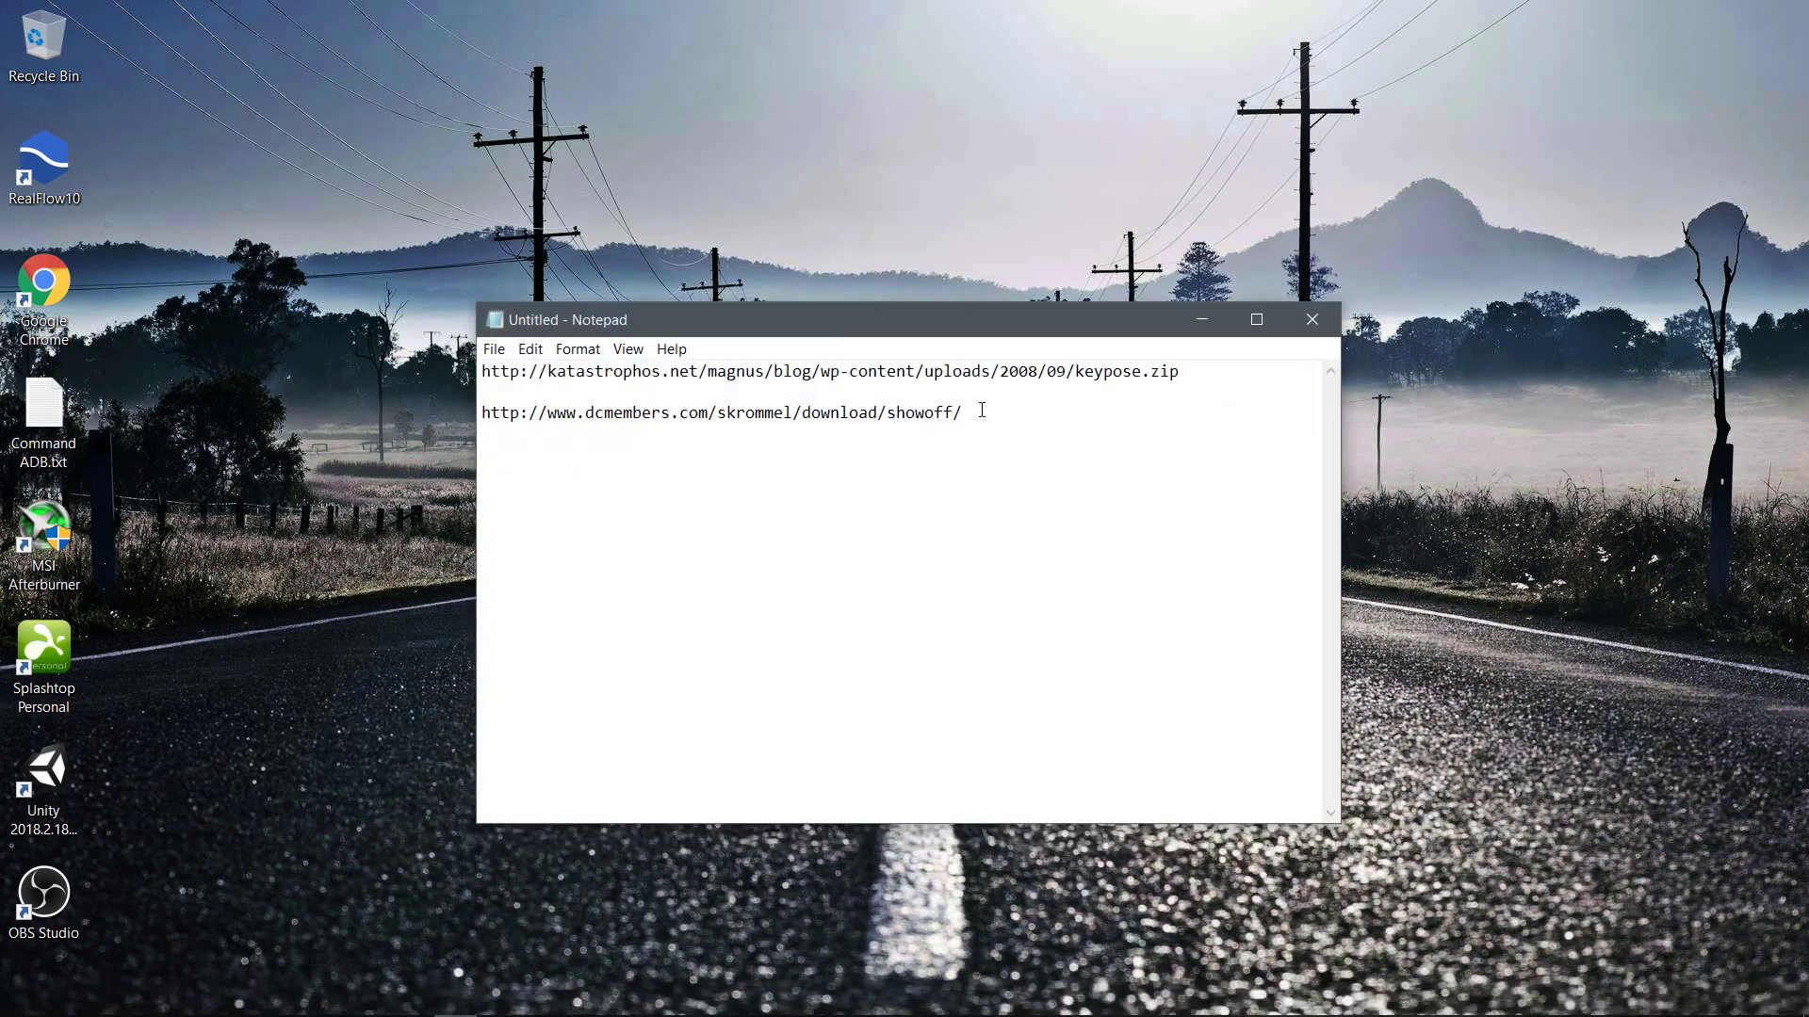
left_click_drag(982, 410, 482, 414)
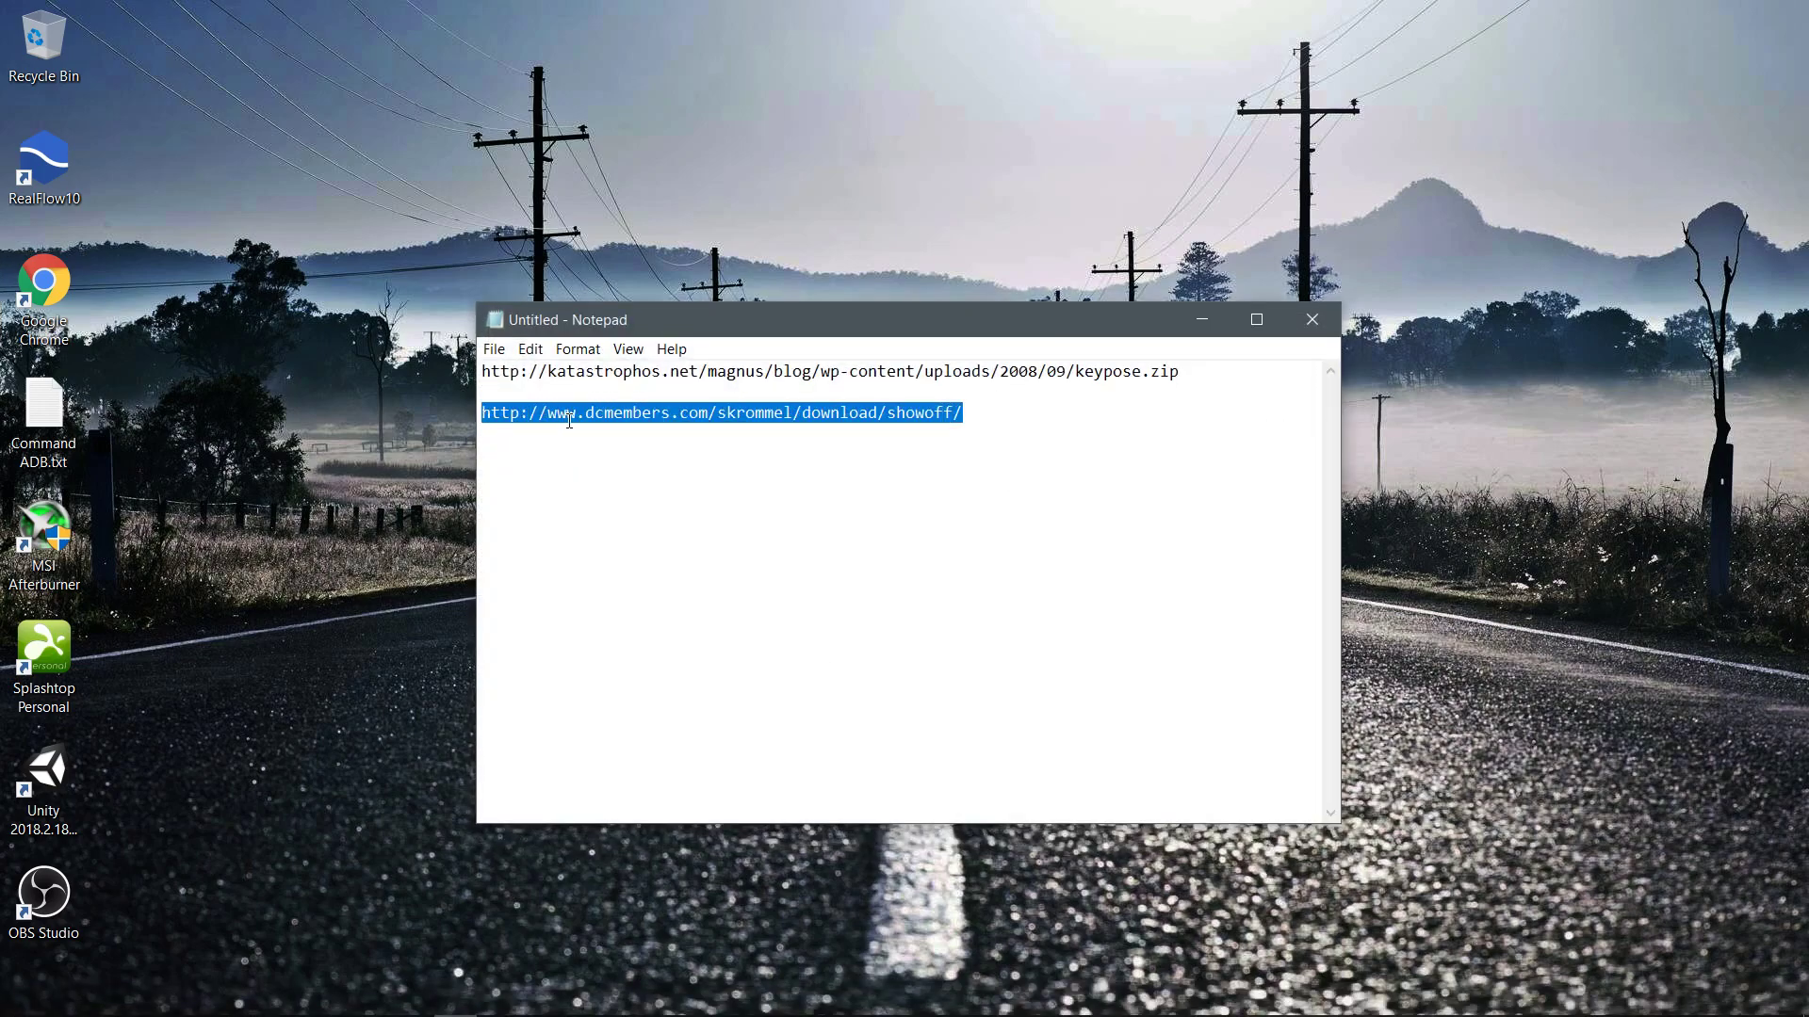
right_click(926, 421)
left_click(956, 489)
double_click(43, 283)
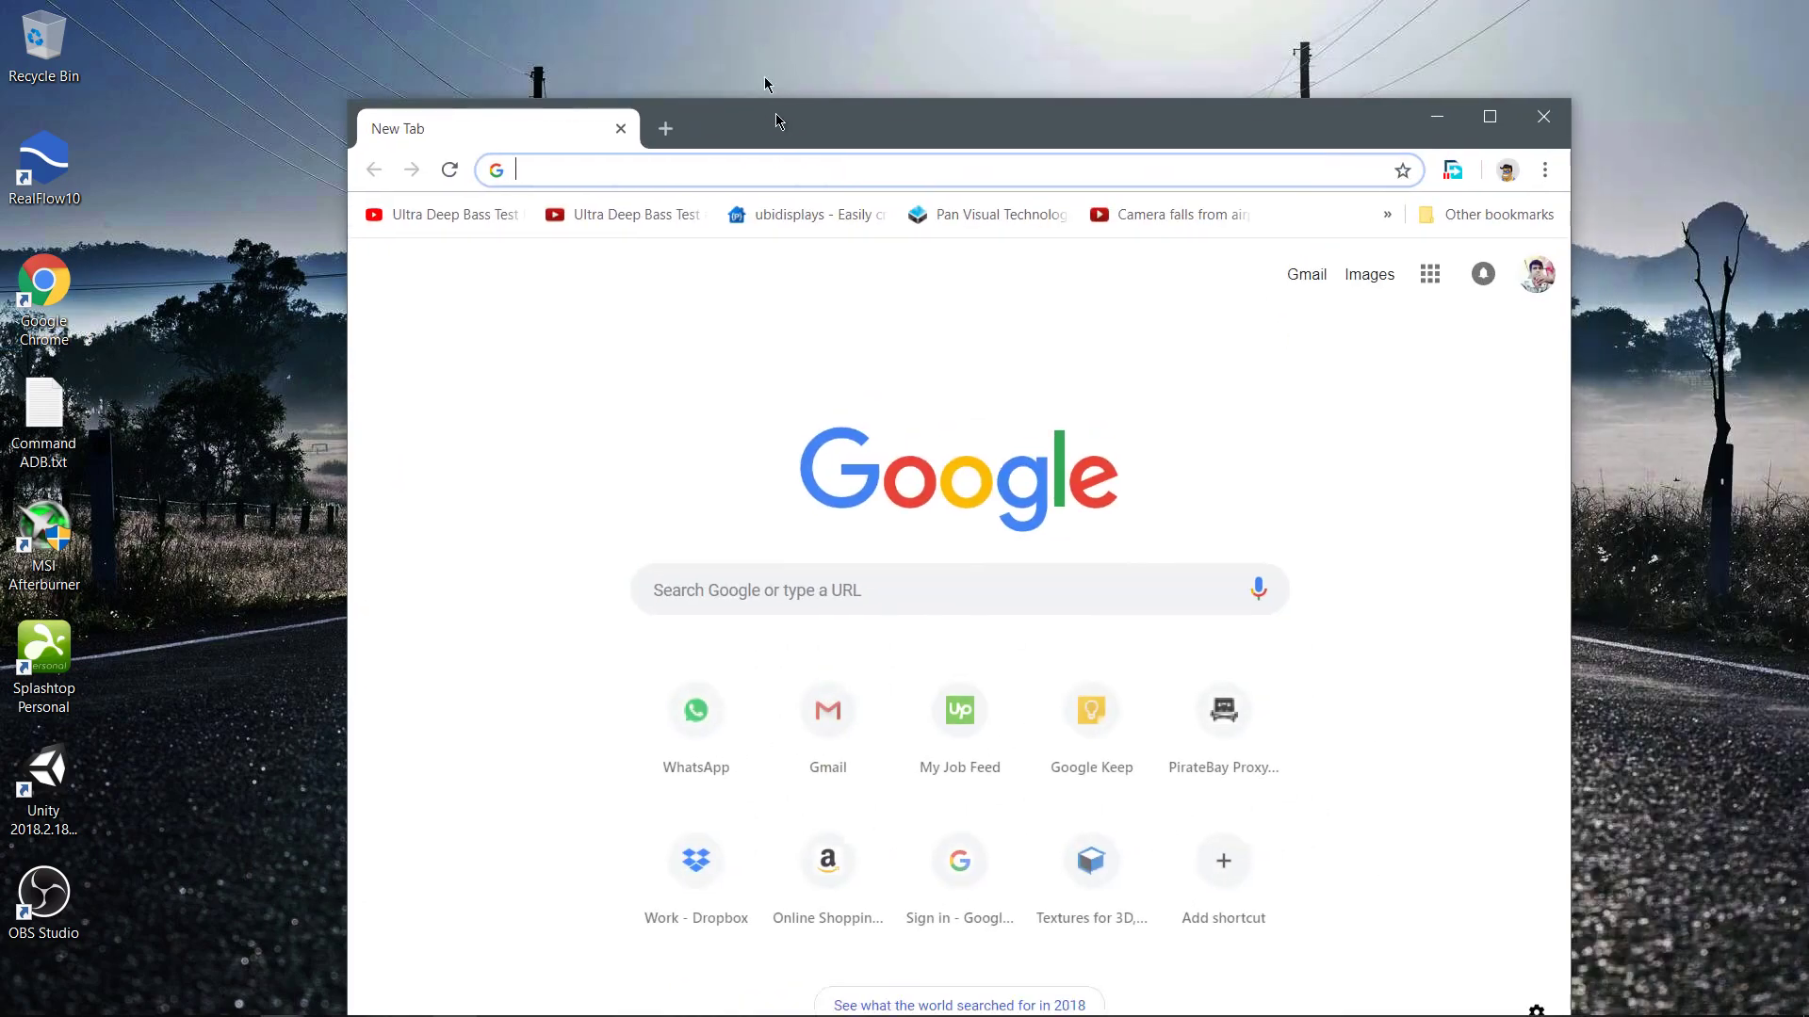
Maximize Chrome, load the pasted ShowOff page and download the 254 KB ShowOff zip.
double_click(775, 120)
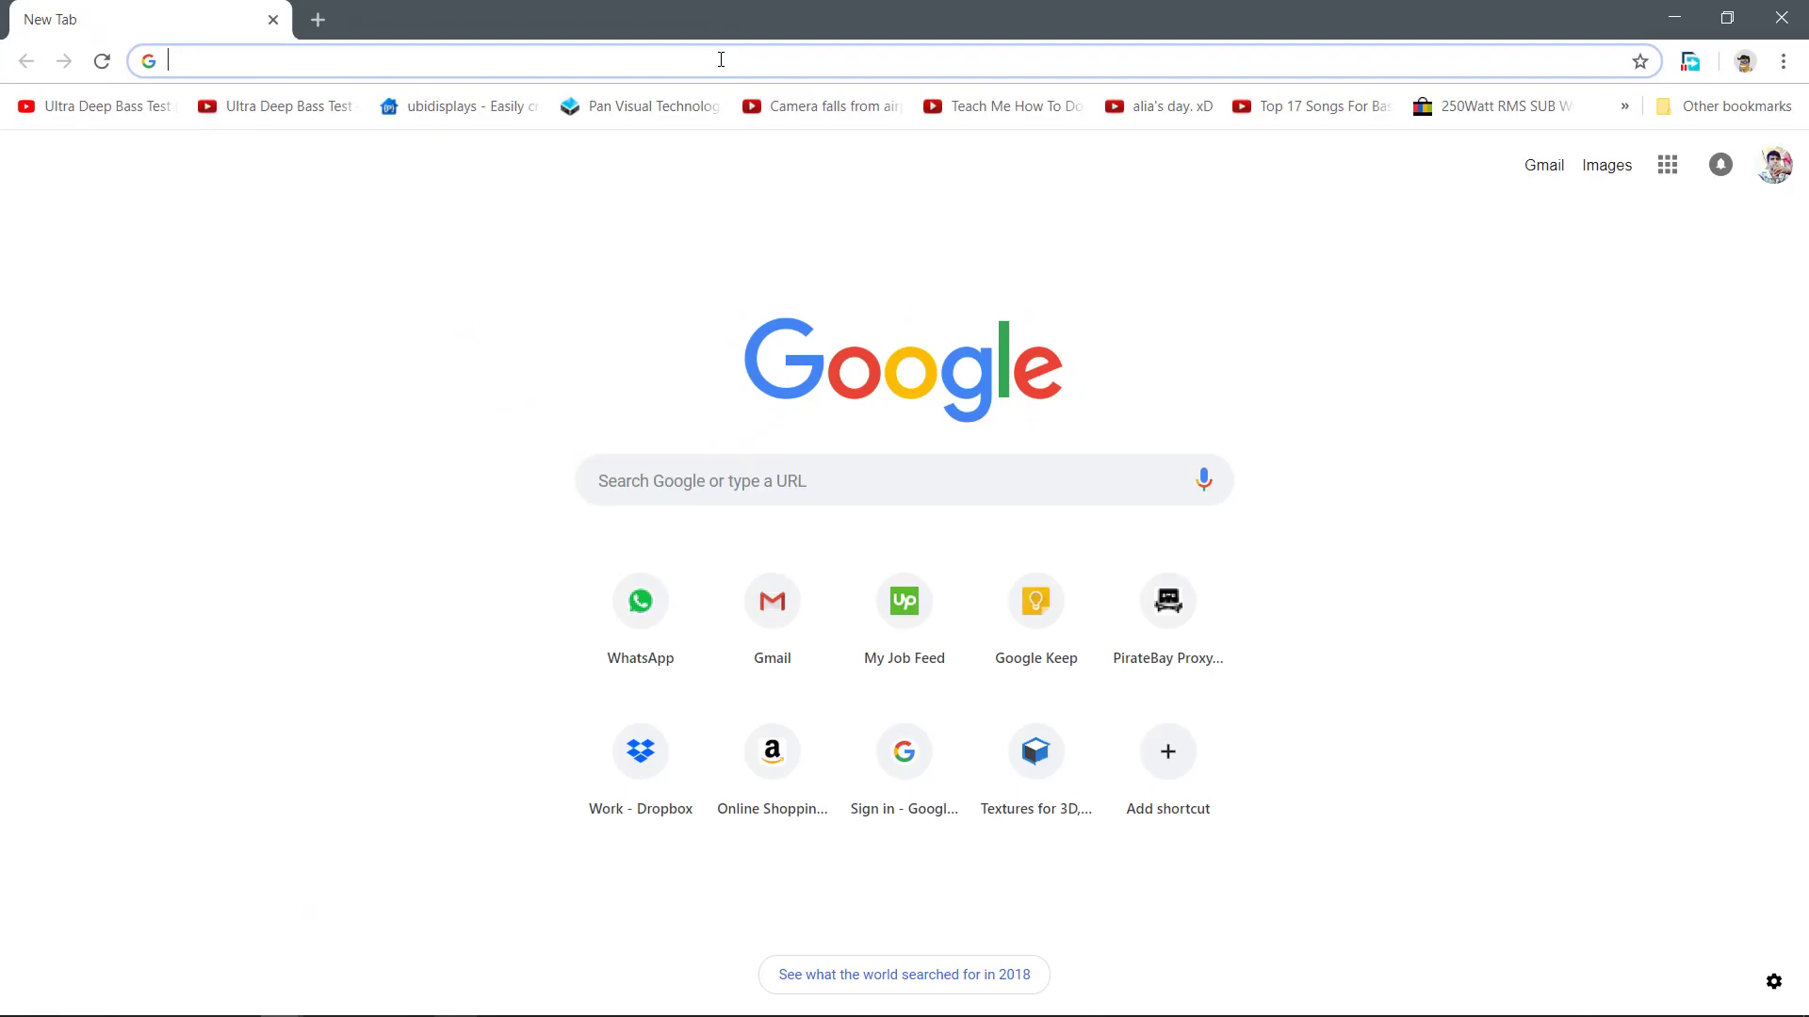
key("ctrl+v")
key("Return")
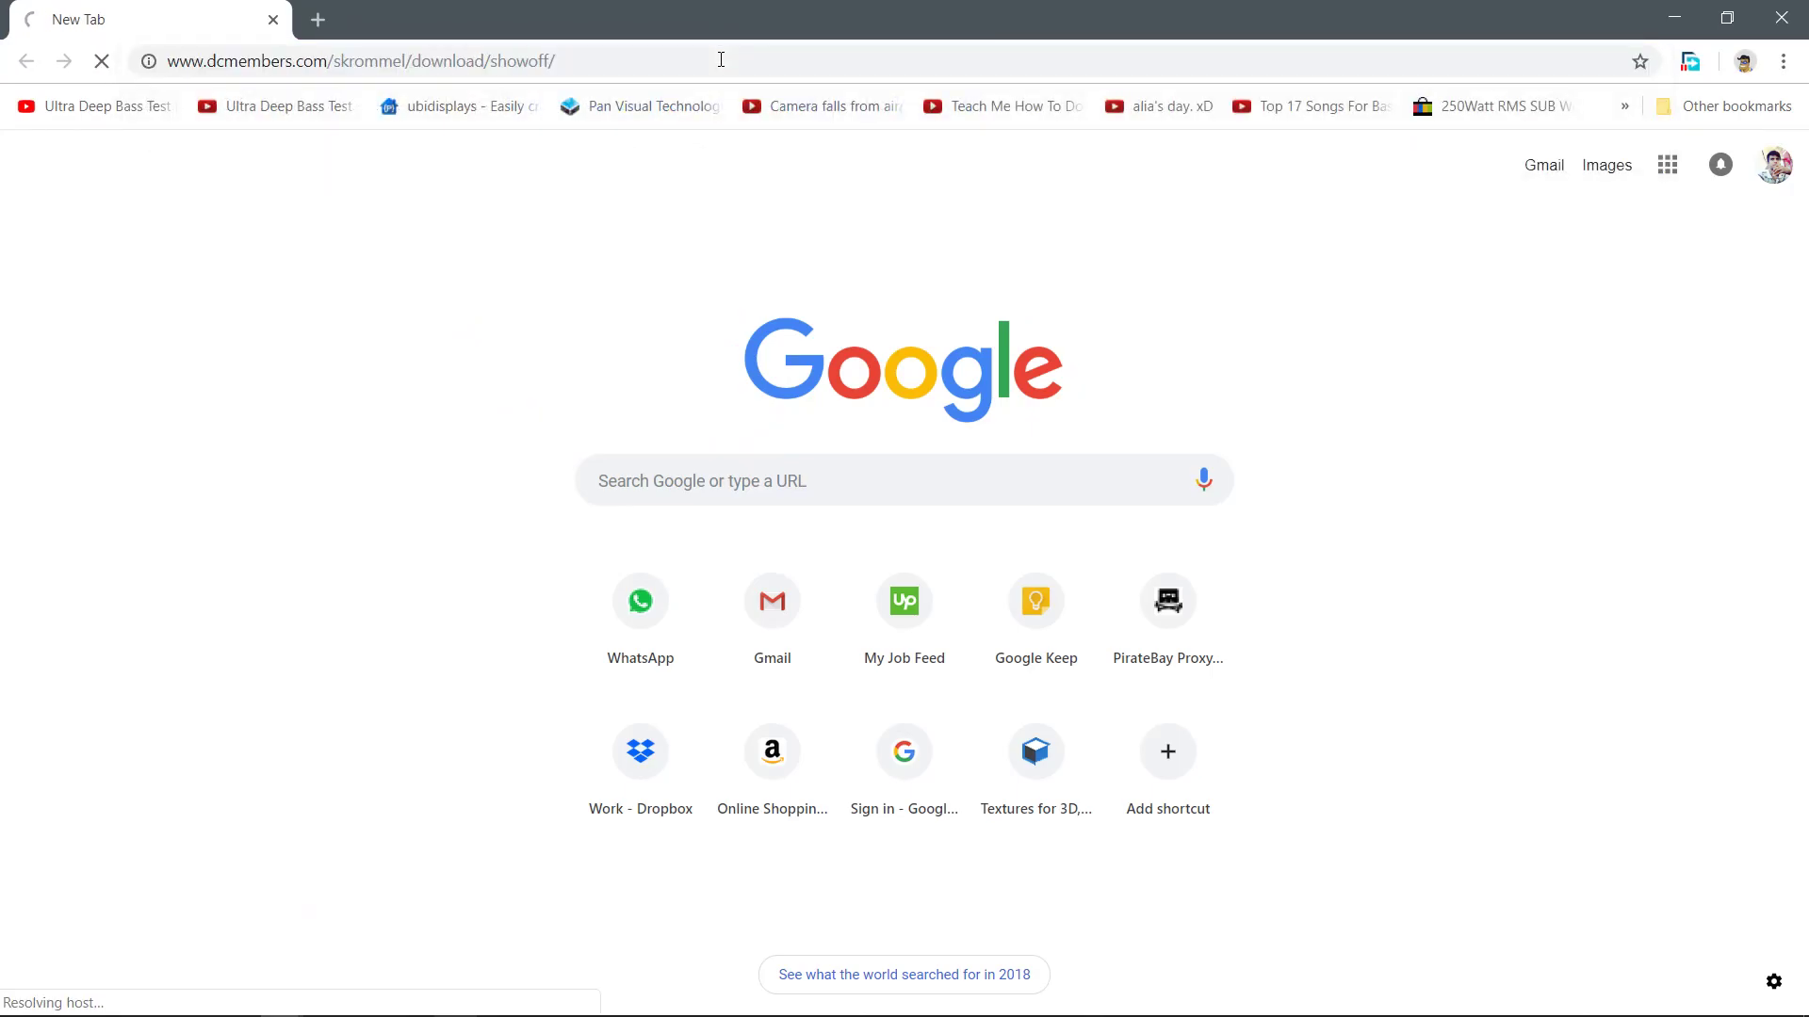
scroll(671, 465, "down", 4)
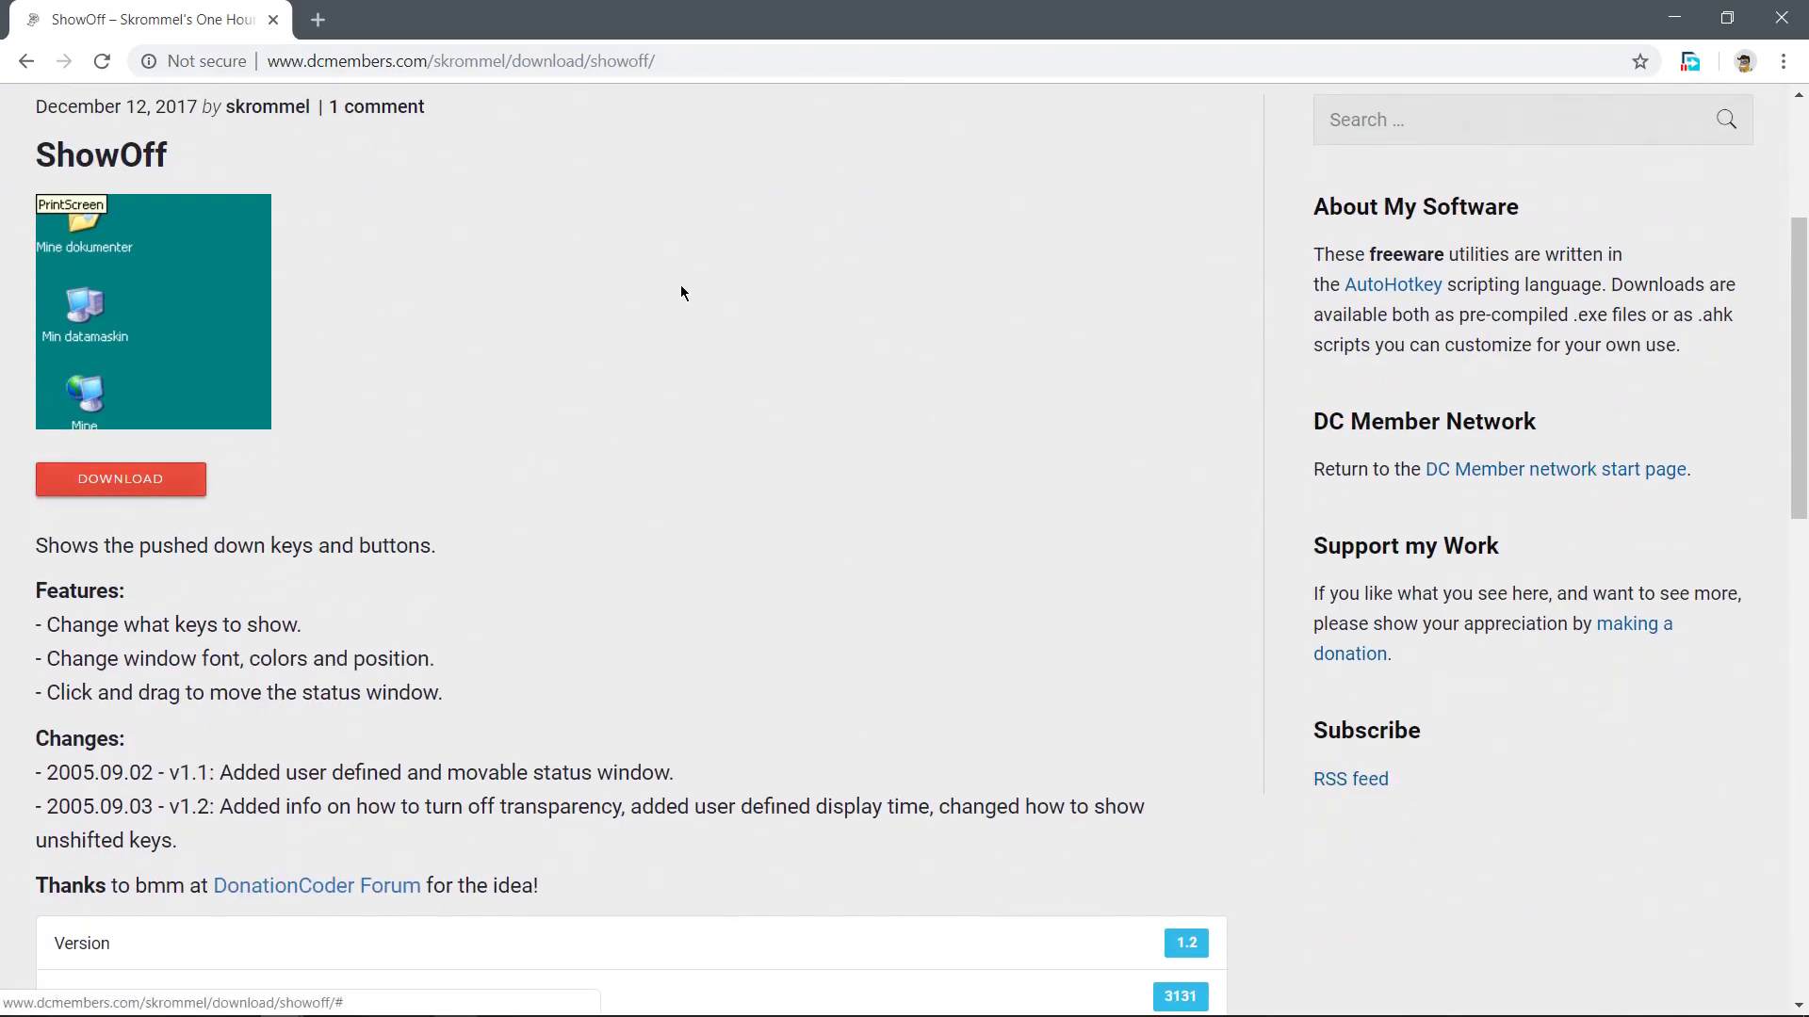
scroll(400, 444, "down", 1)
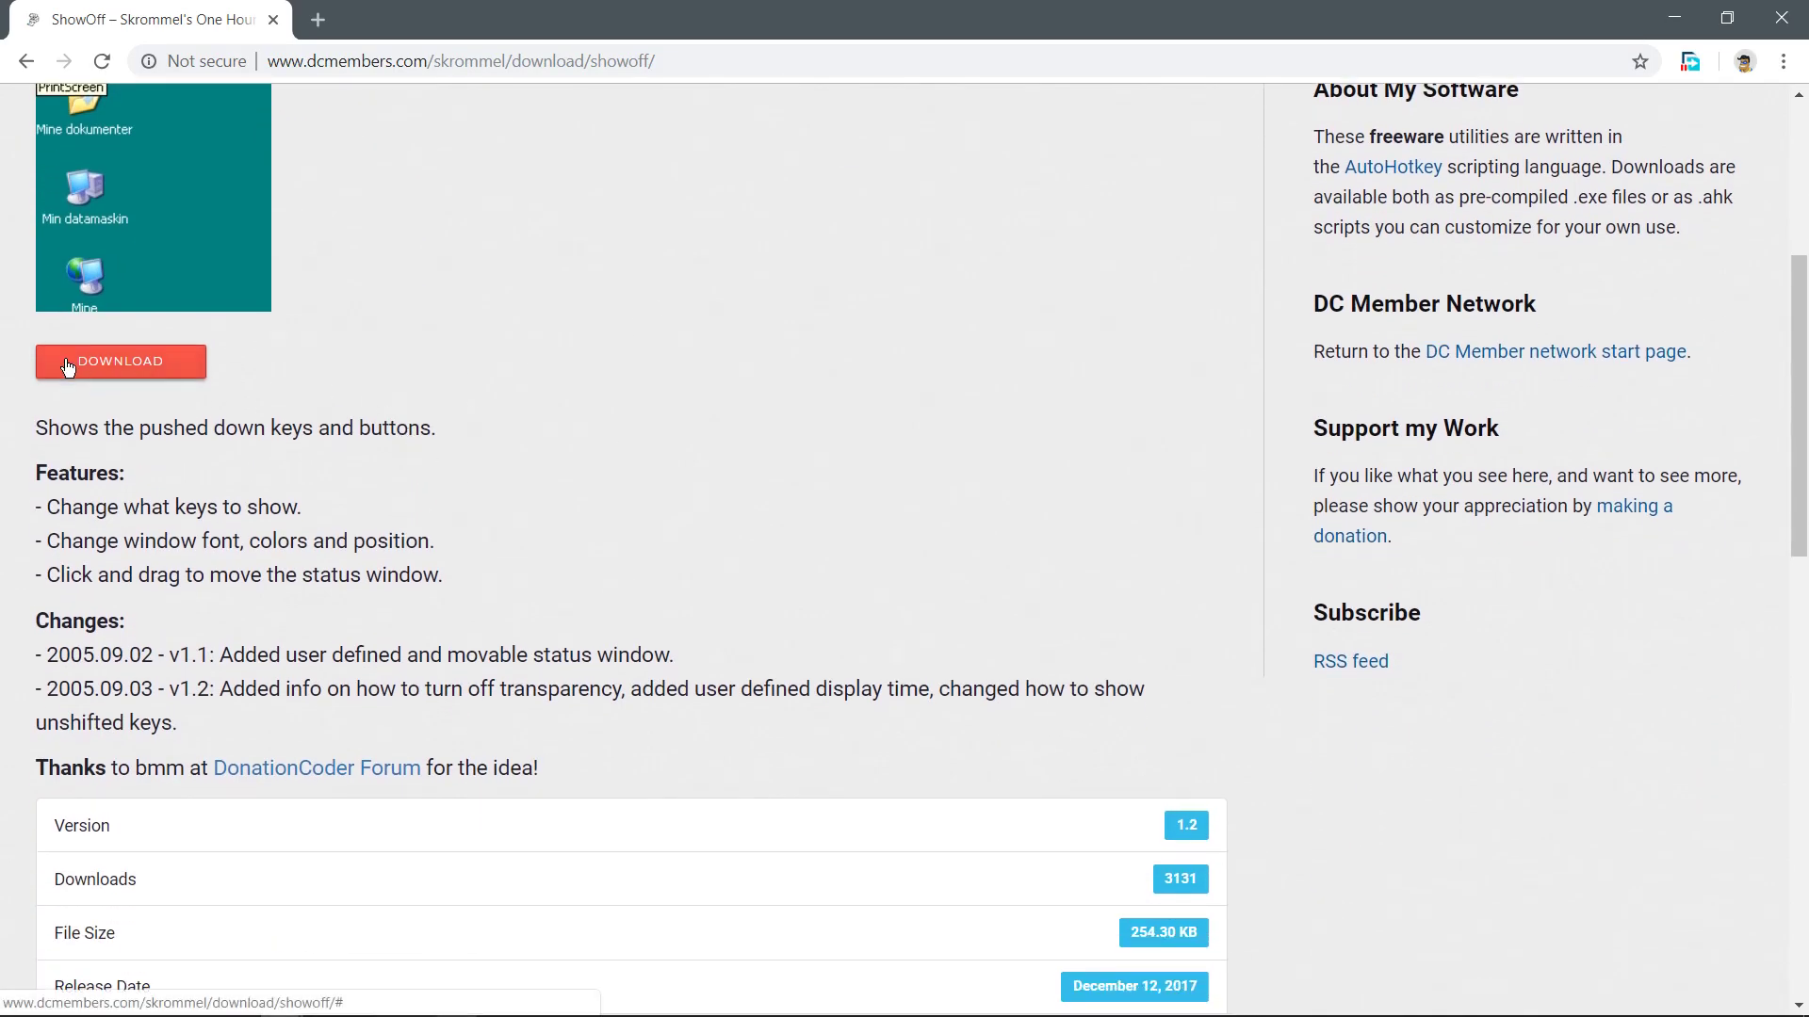
left_click(121, 361)
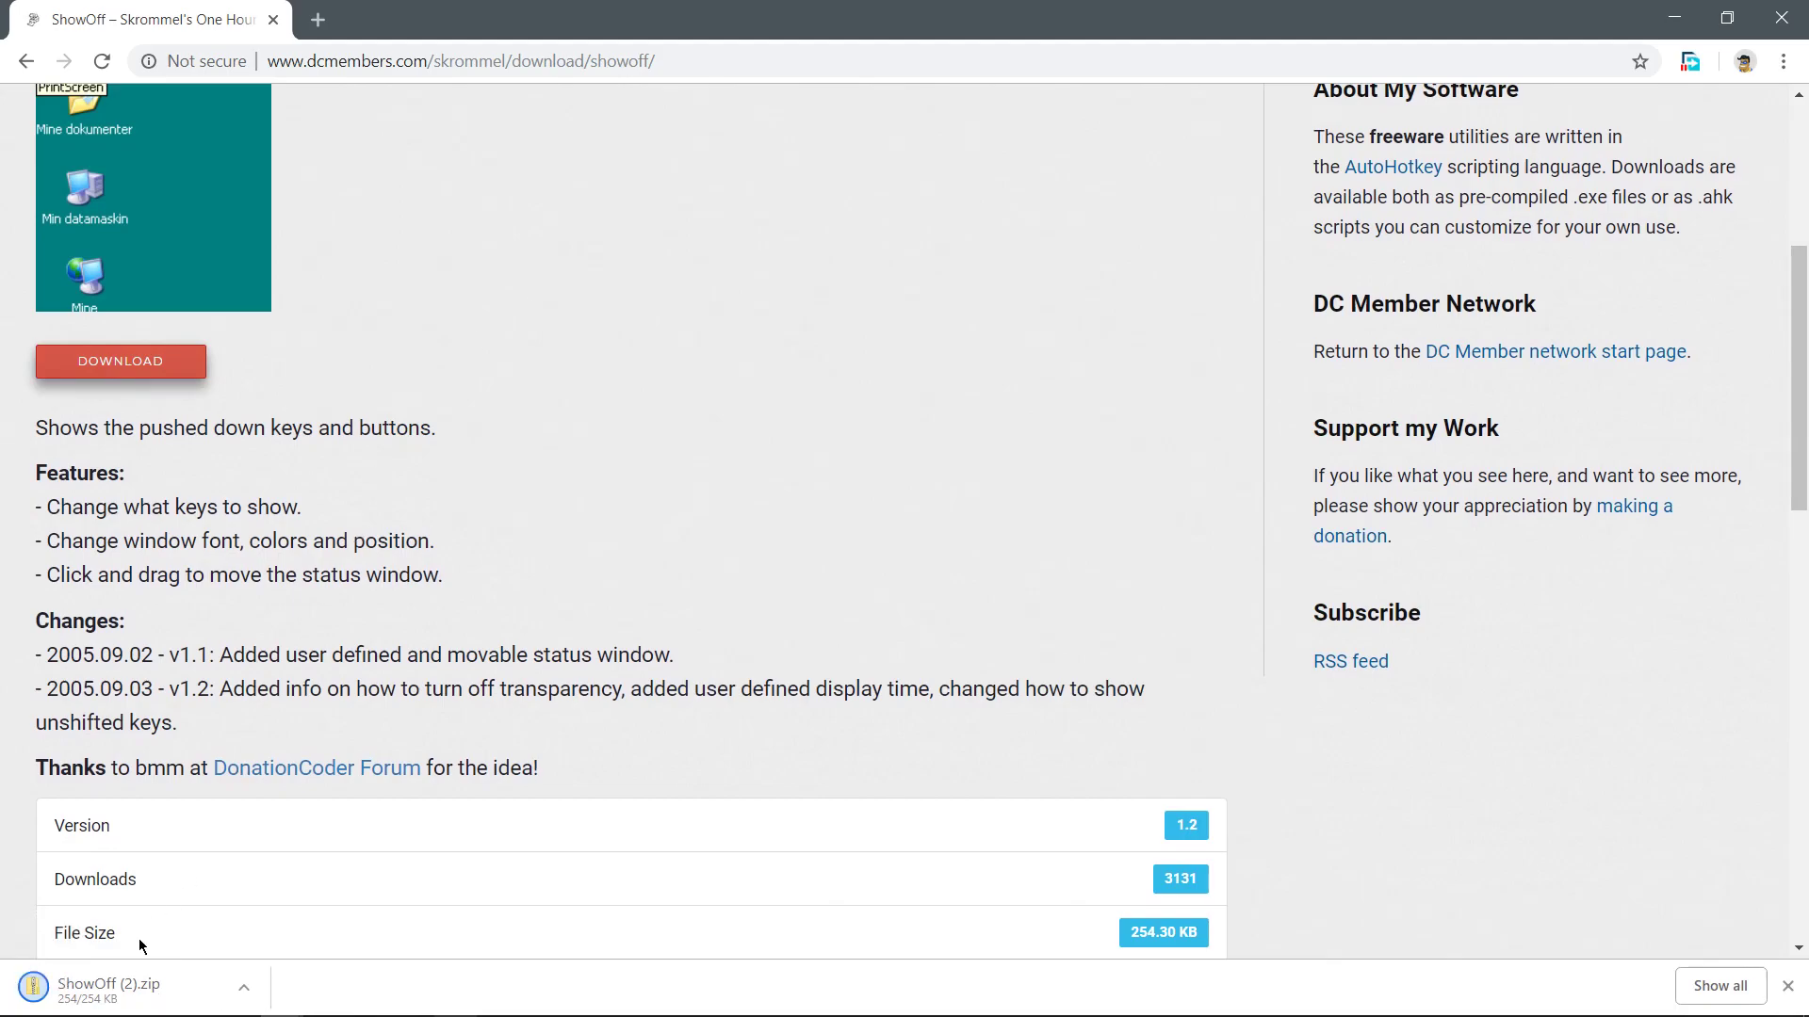
Open the ShowOff folder in ShowOff (2).zip, dismiss the Run warning, and select all five files.
left_click(127, 985)
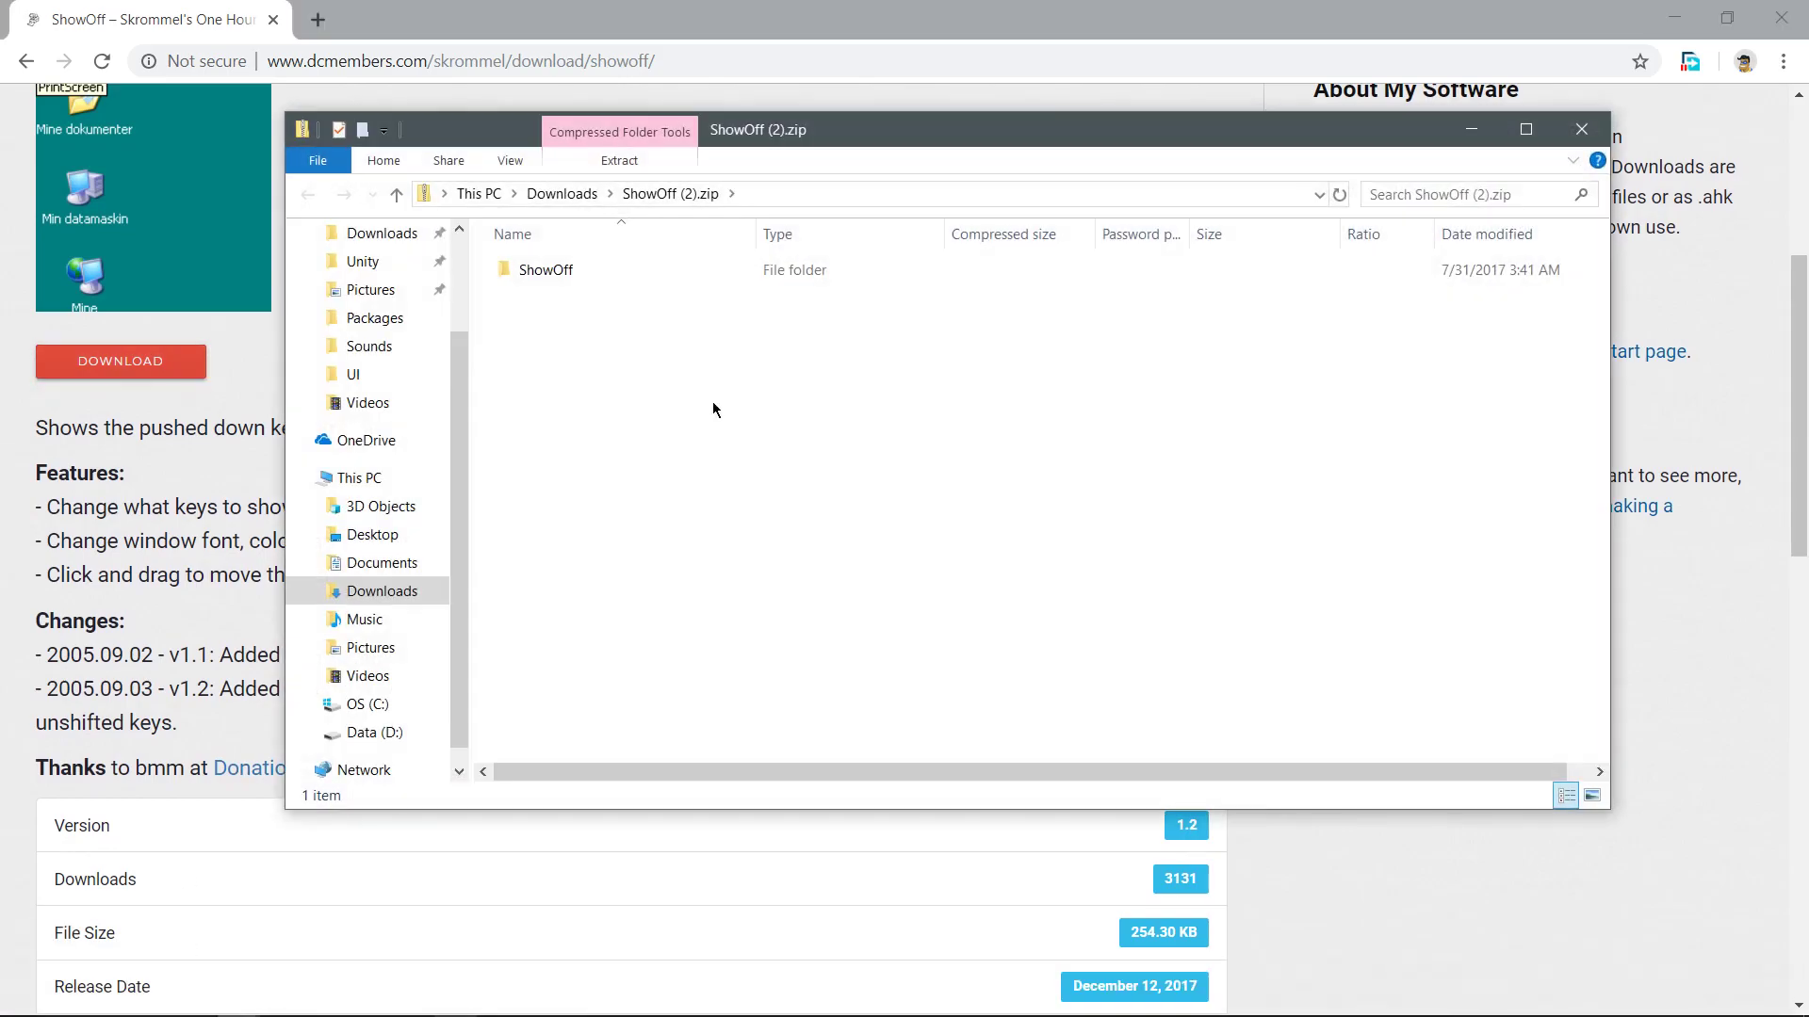
double_click(530, 277)
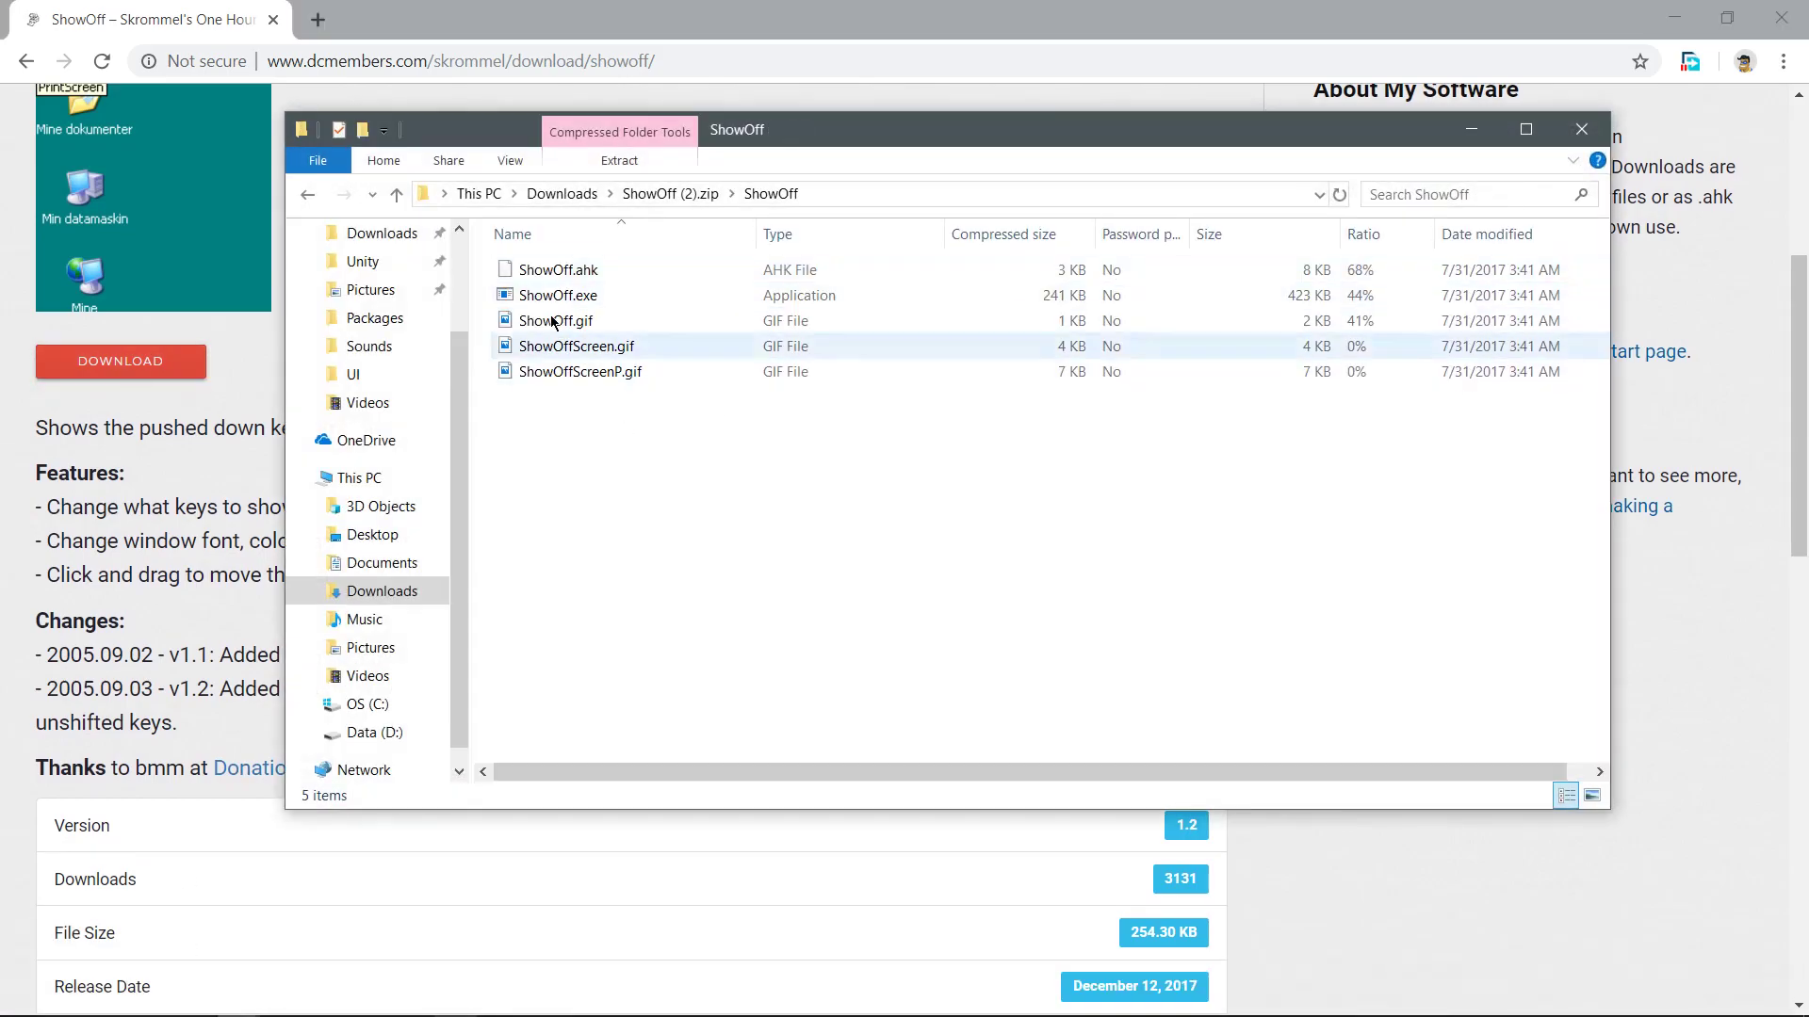
double_click(550, 299)
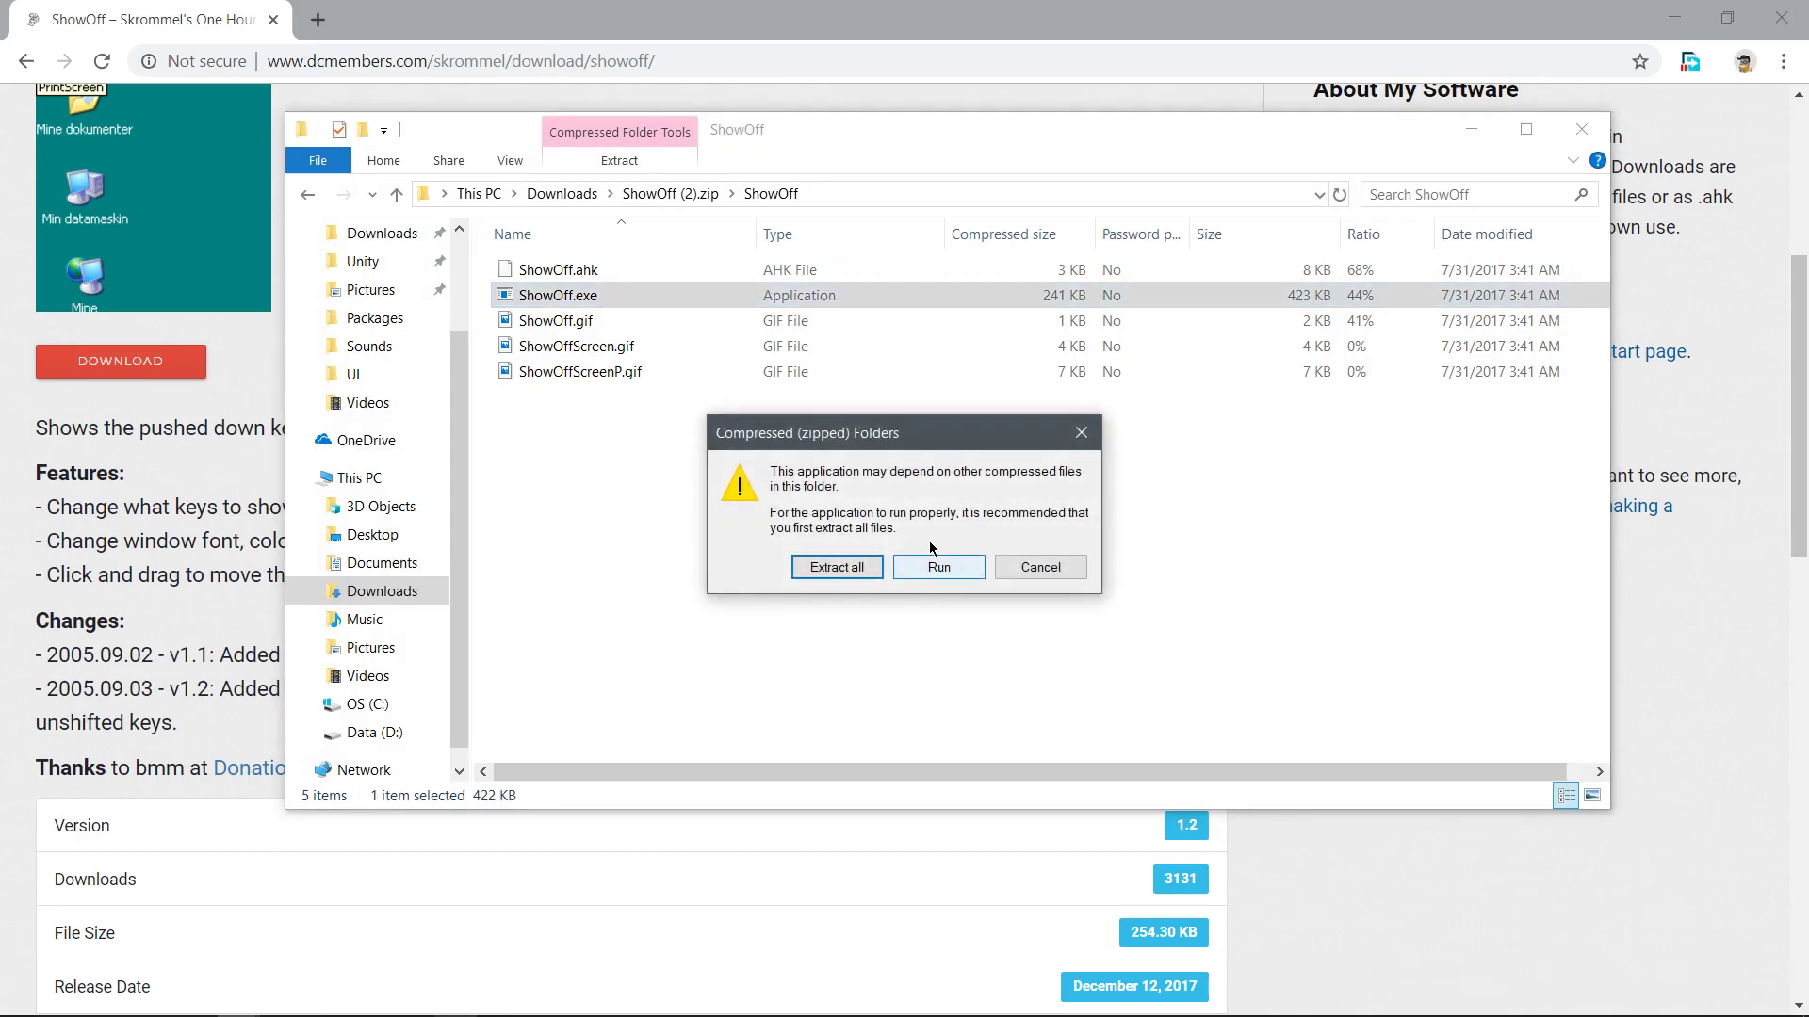
left_click_drag(878, 443, 785, 355)
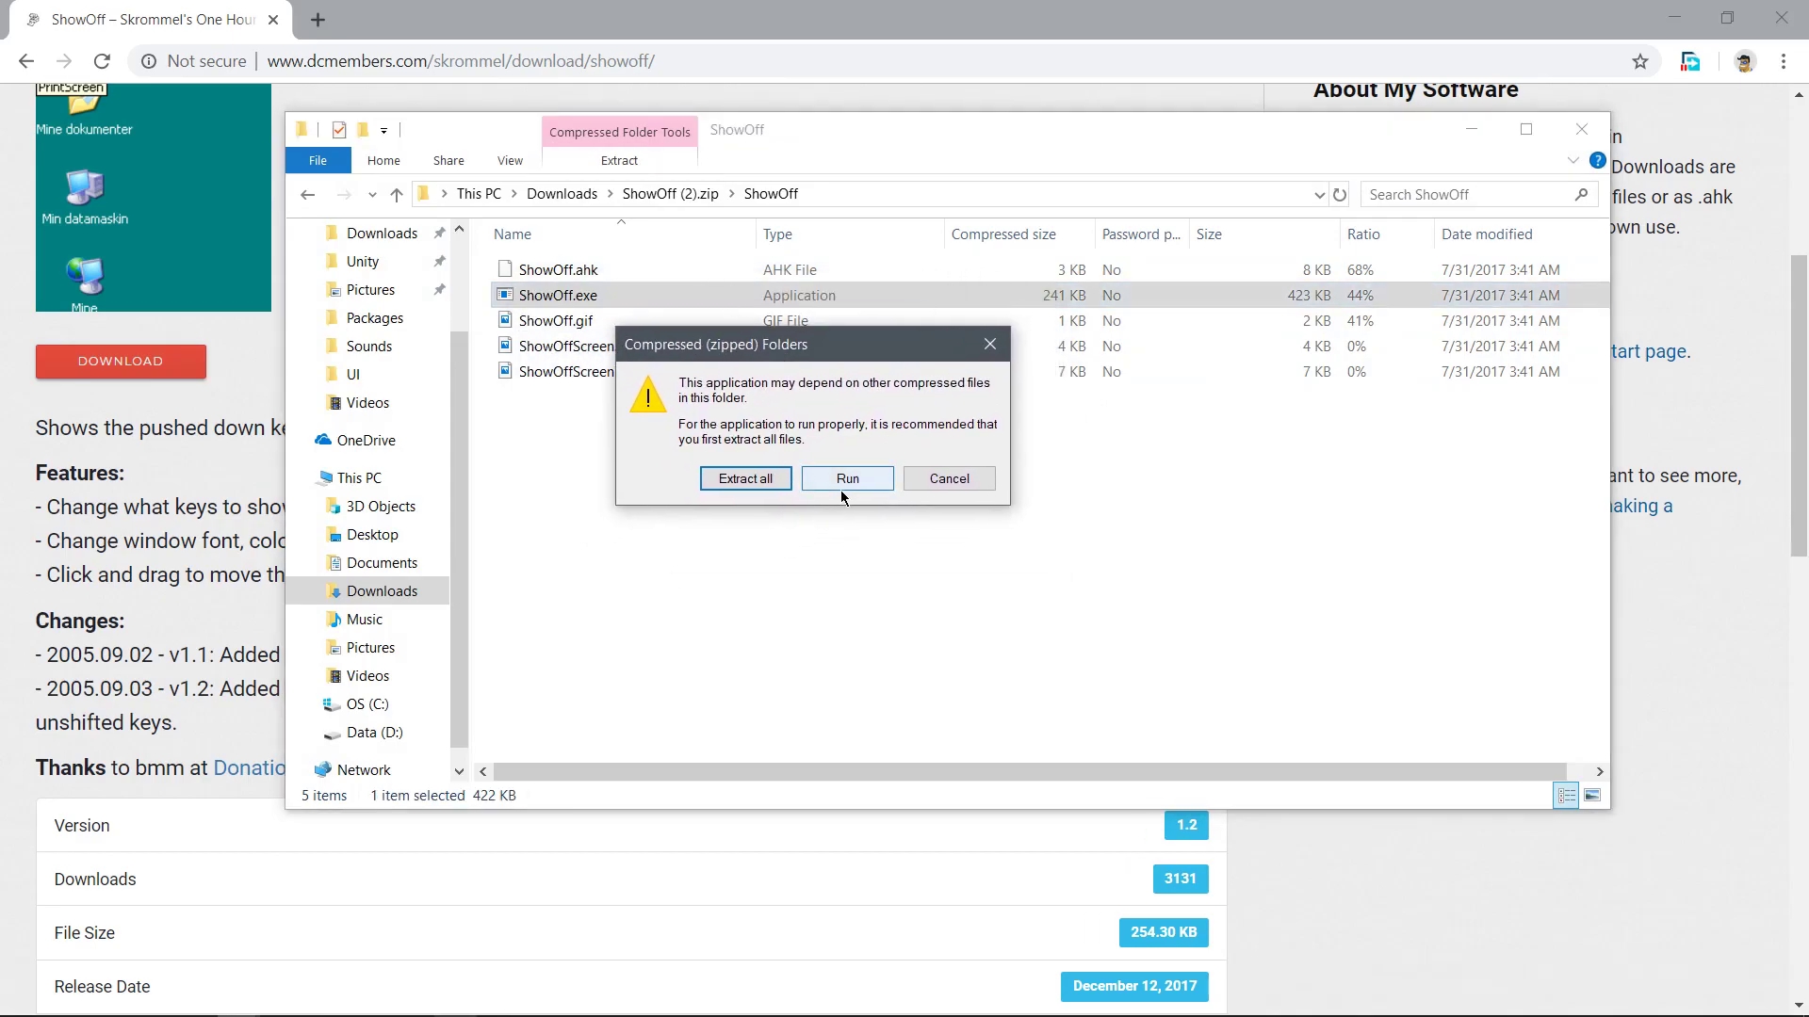
left_click(952, 478)
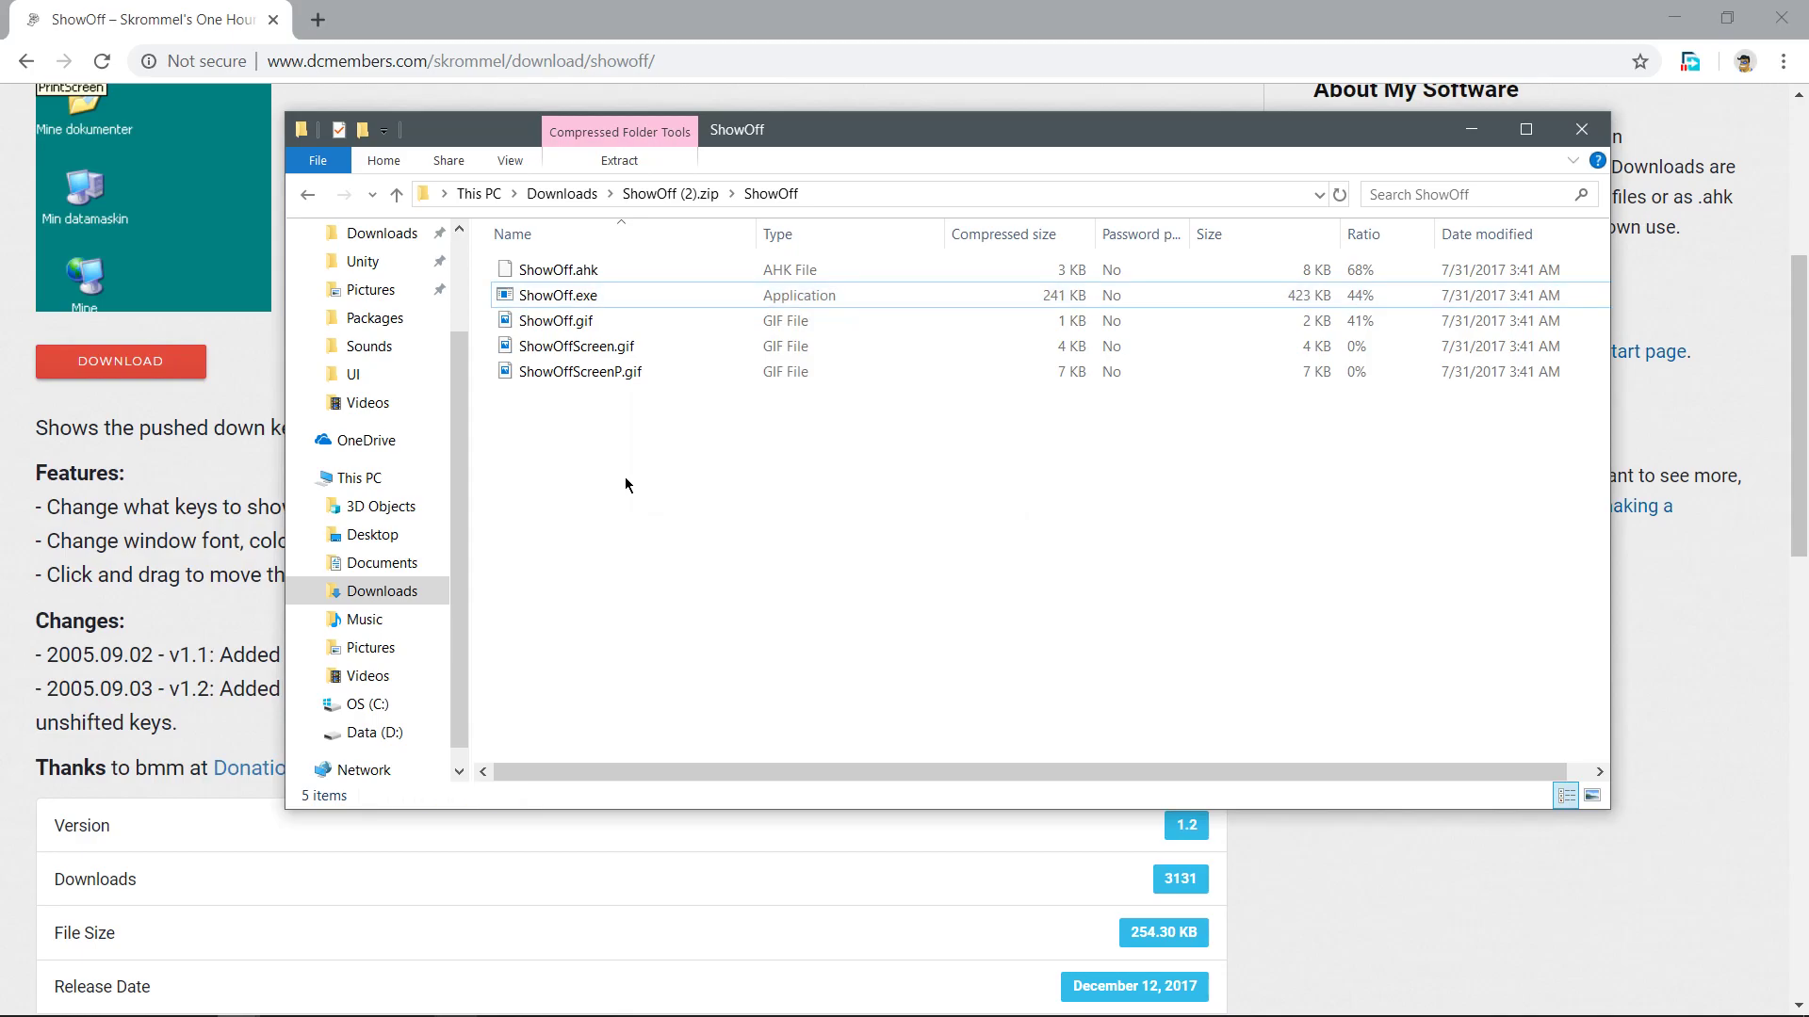
key("ctrl+a")
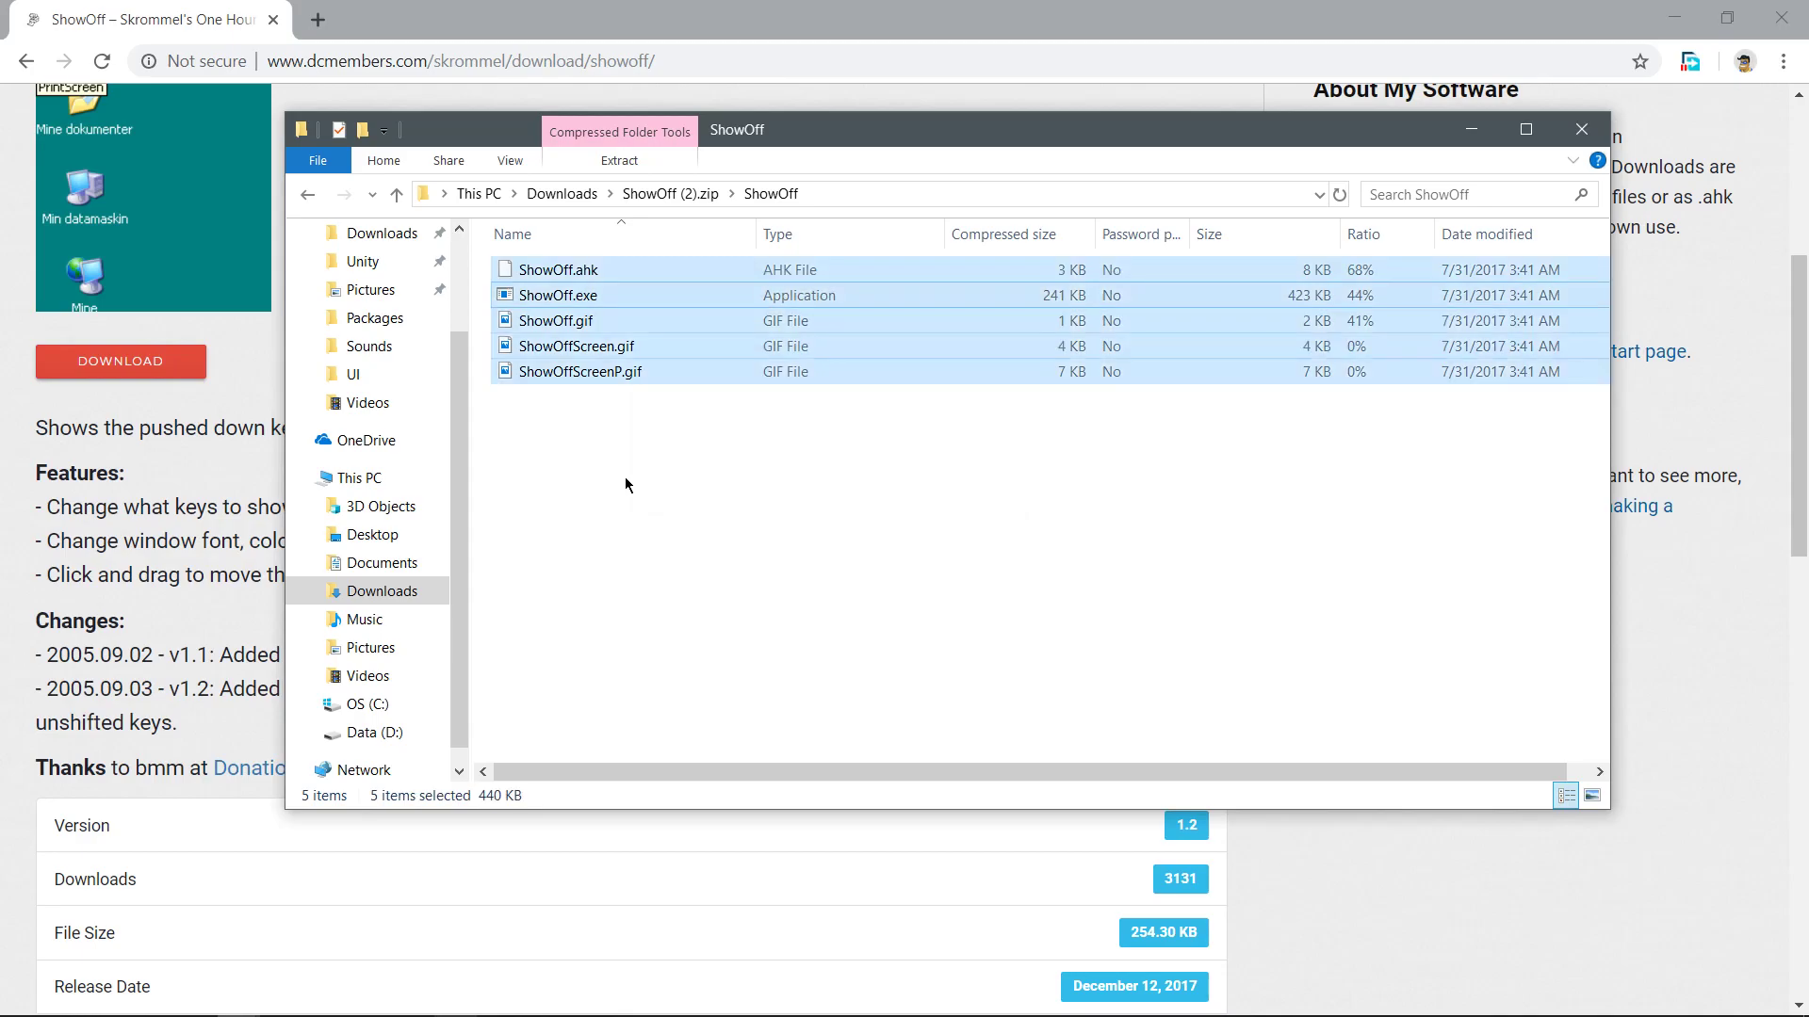
Create a new folder named ShowOff on drive C:.
left_click(368, 704)
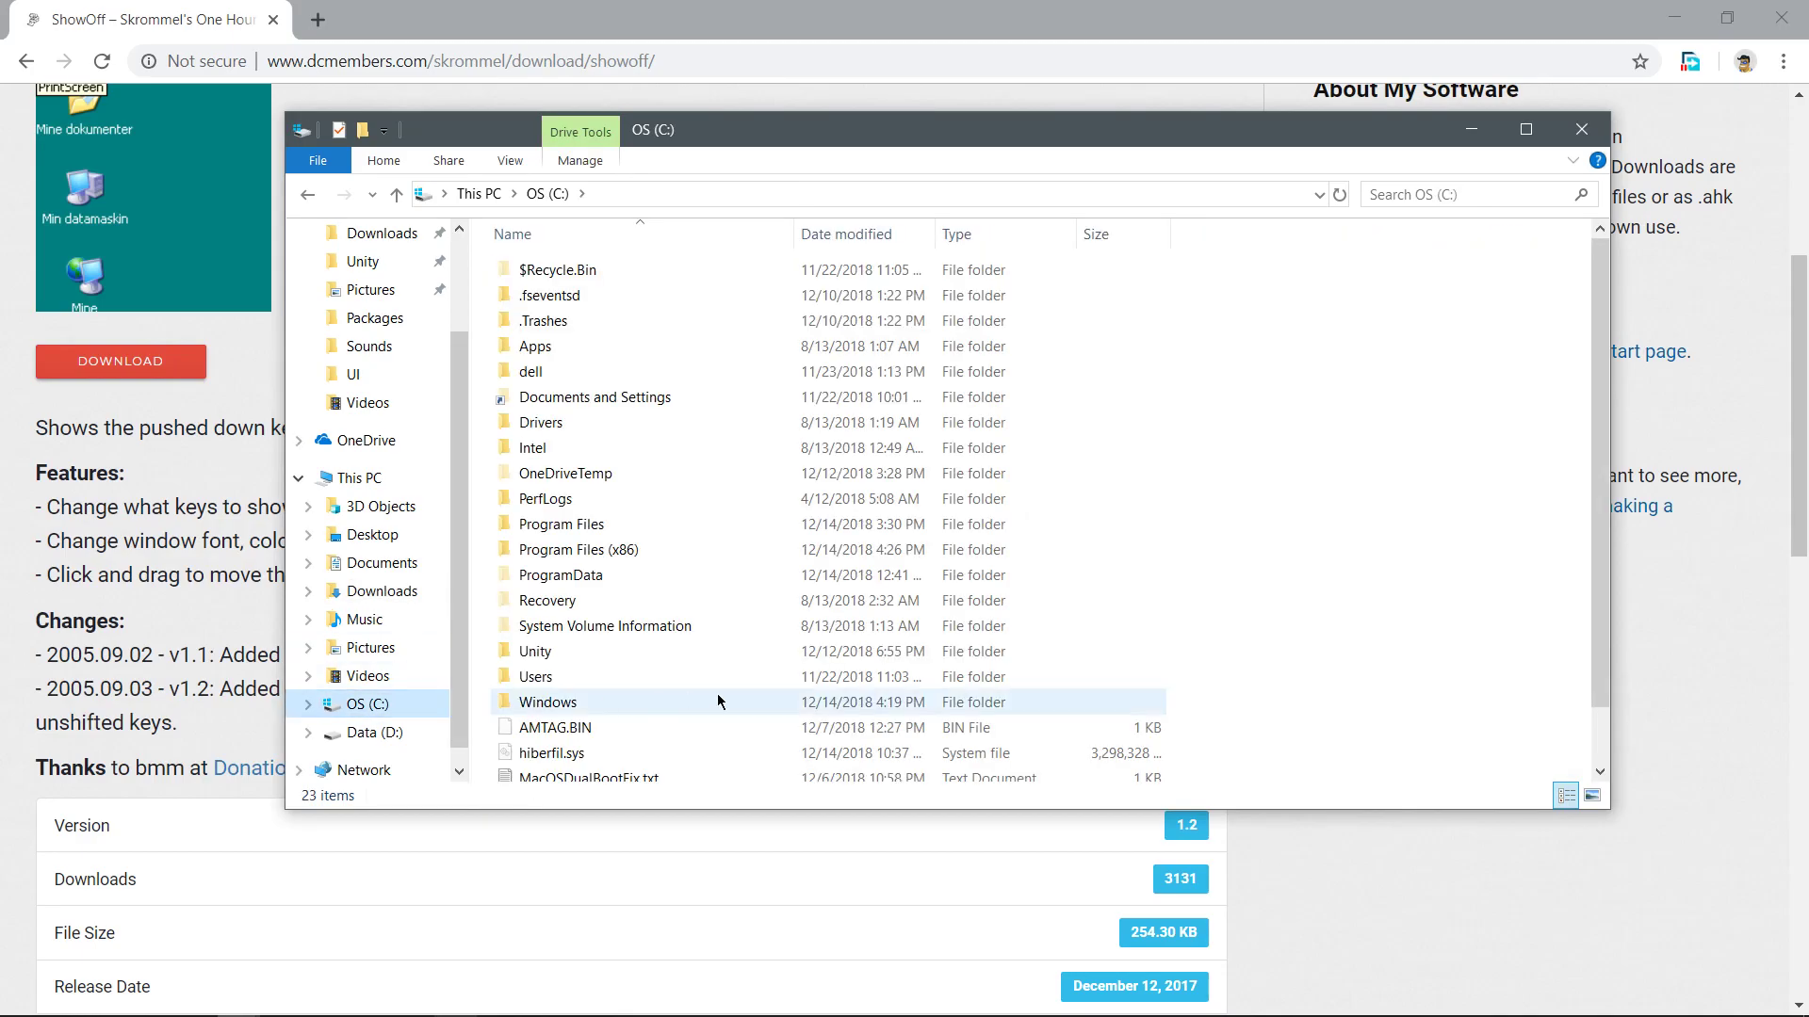
right_click(1230, 546)
mouse_move(1338, 799)
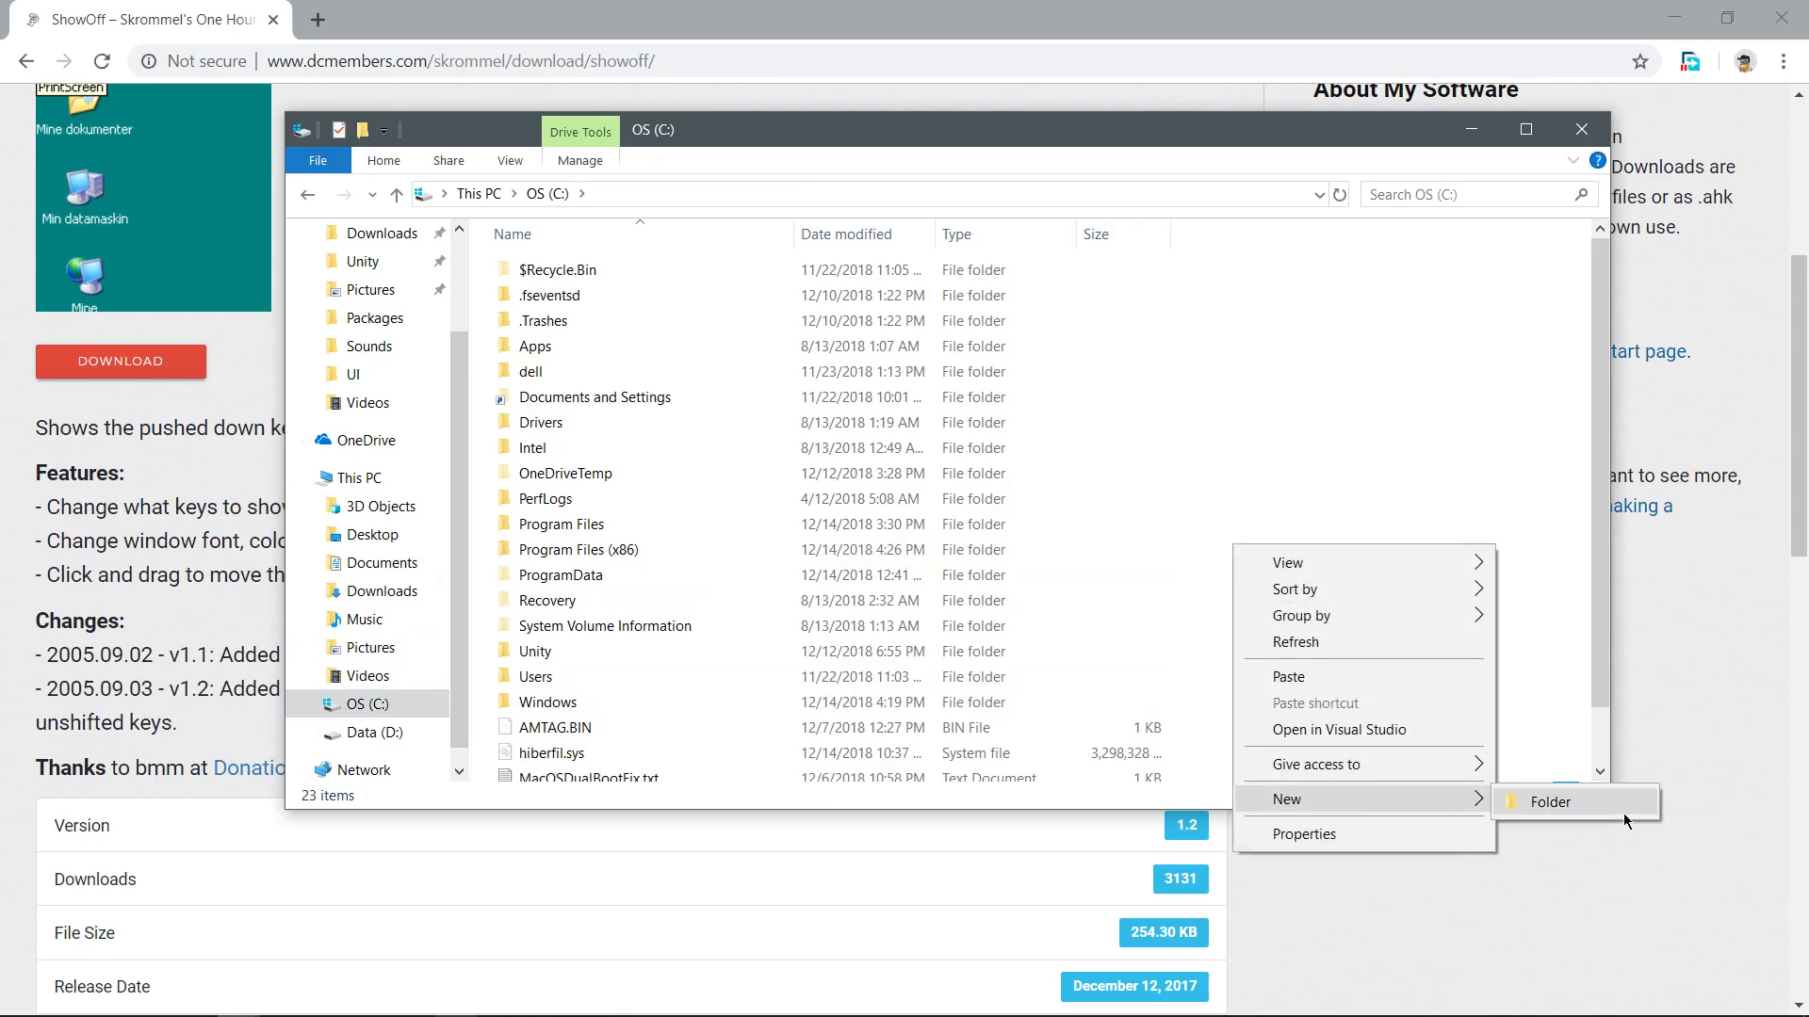
left_click(1582, 802)
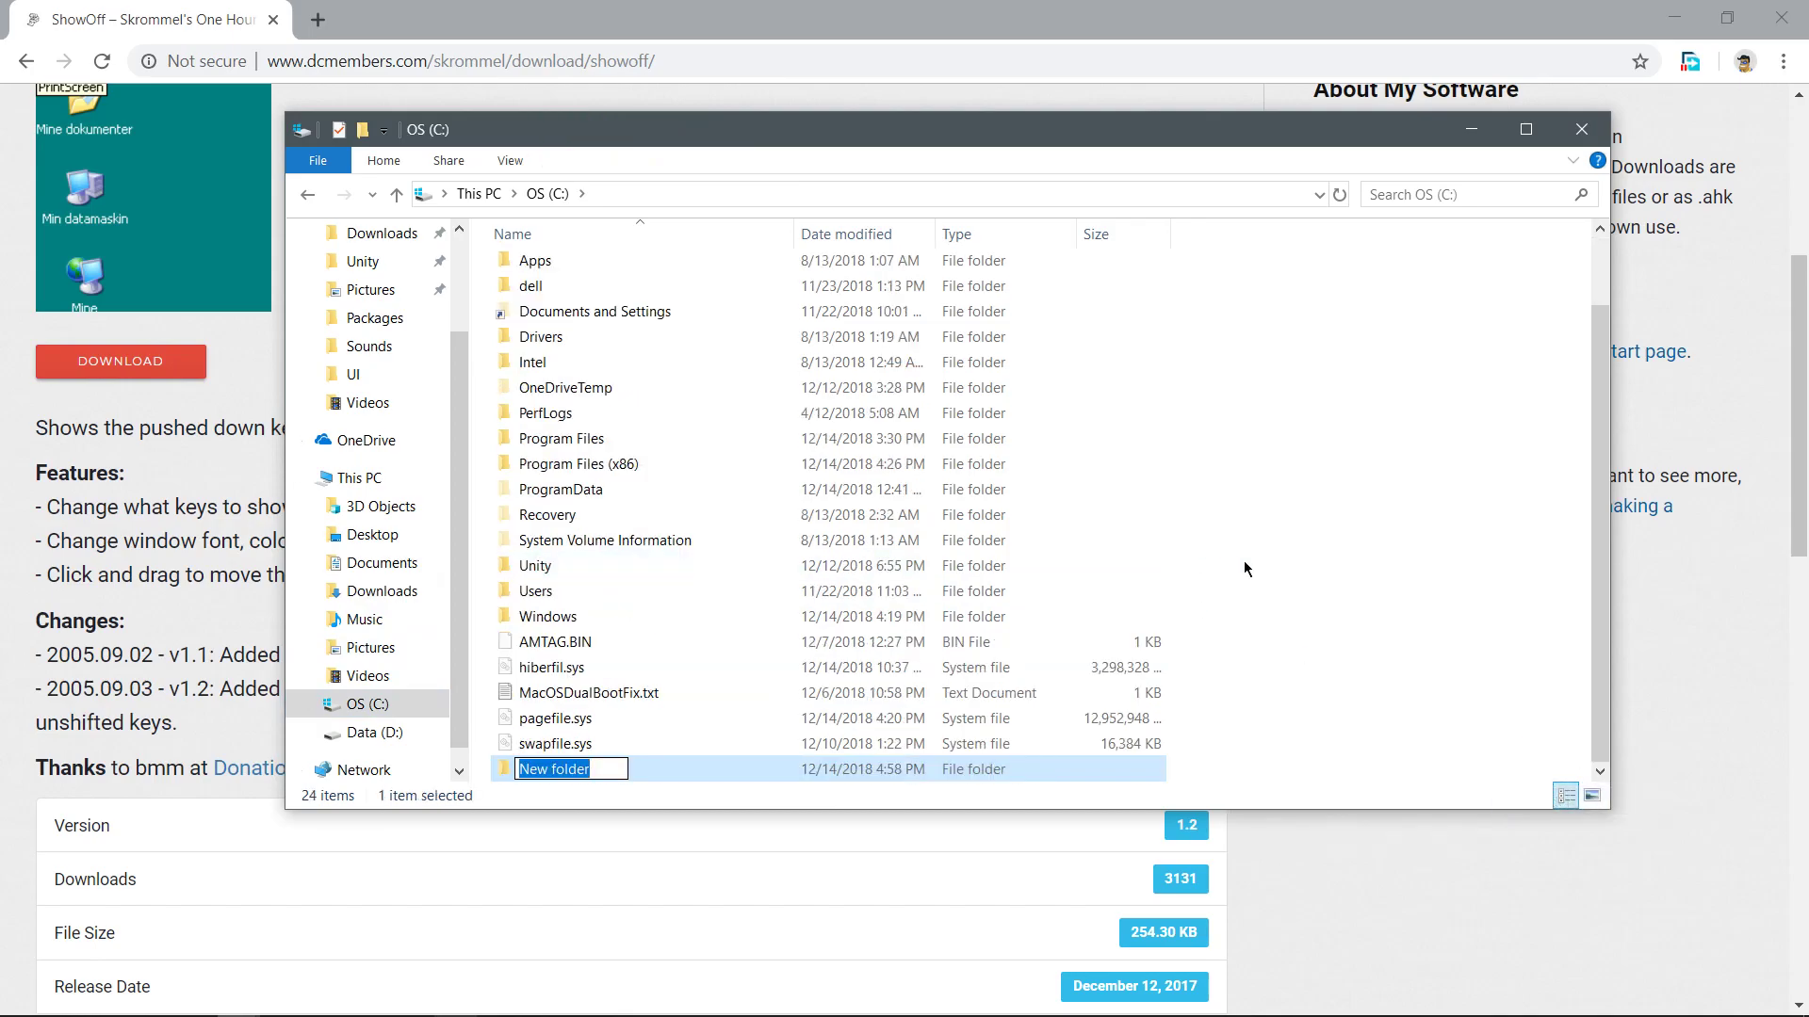
type("ShowOff")
key("Return")
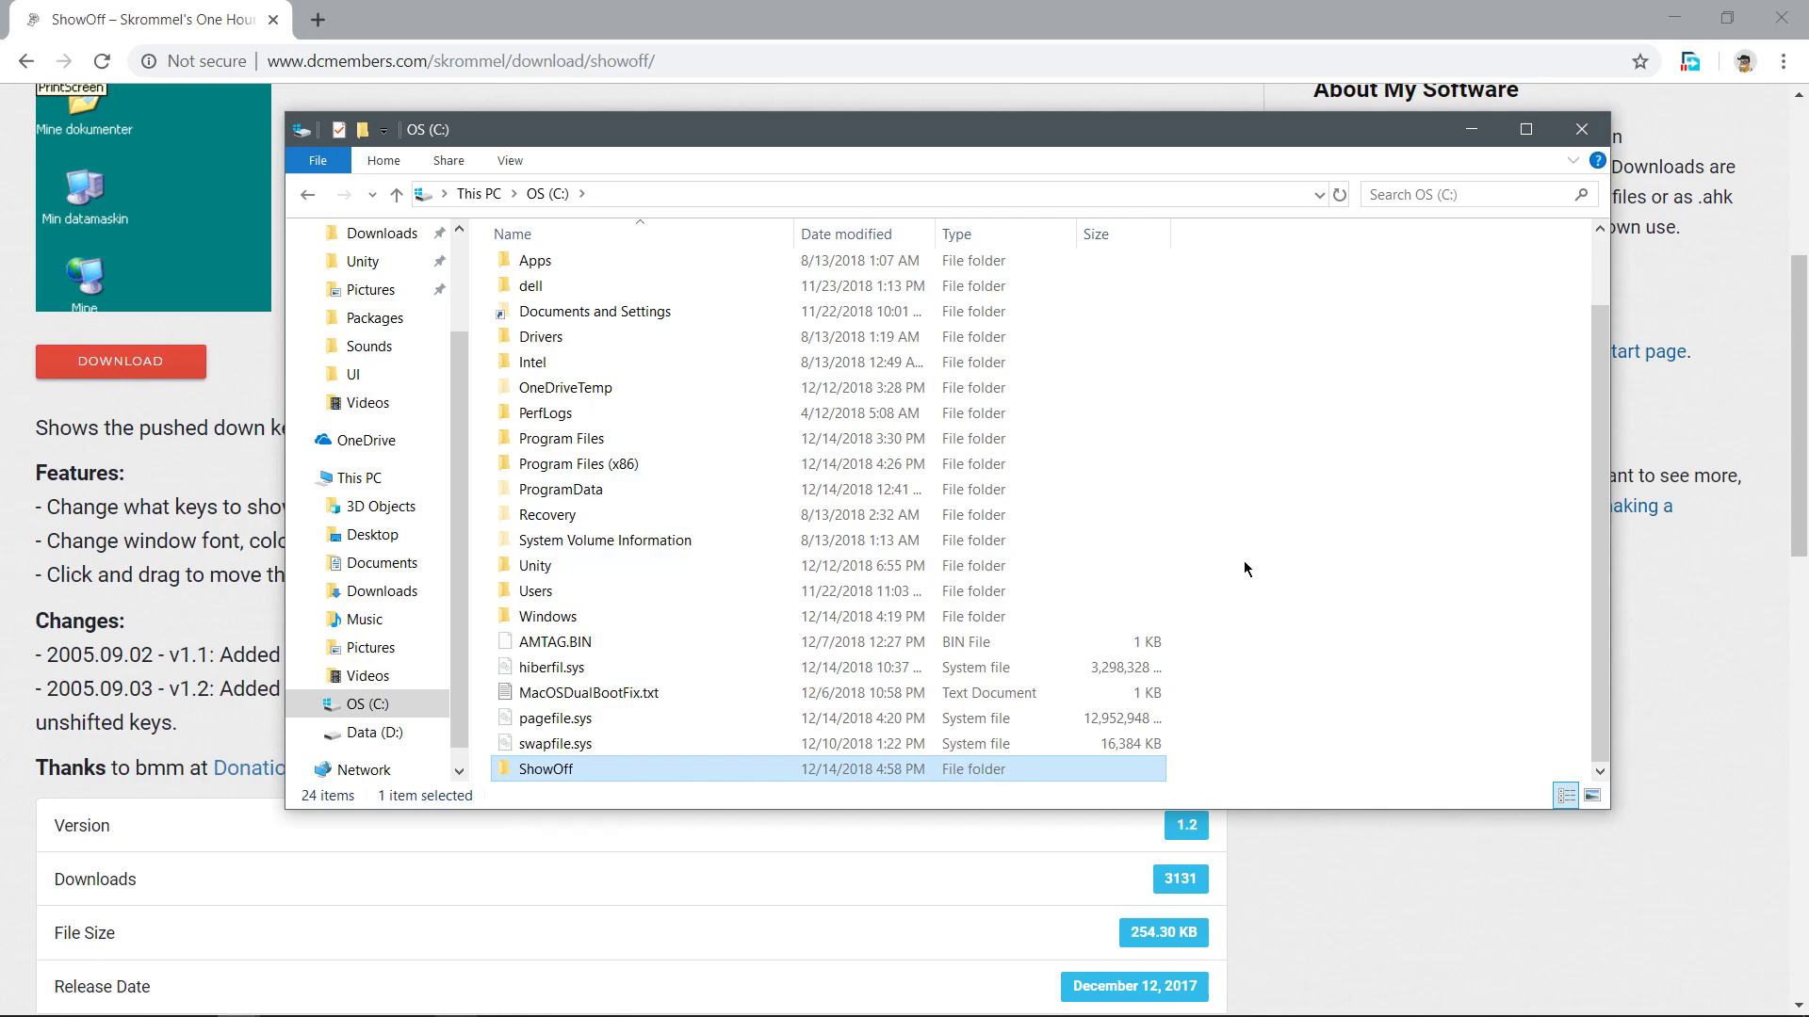
Paste the five ShowOff files into the new folder and launch ShowOff.exe.
key("Return")
key("ctrl+v")
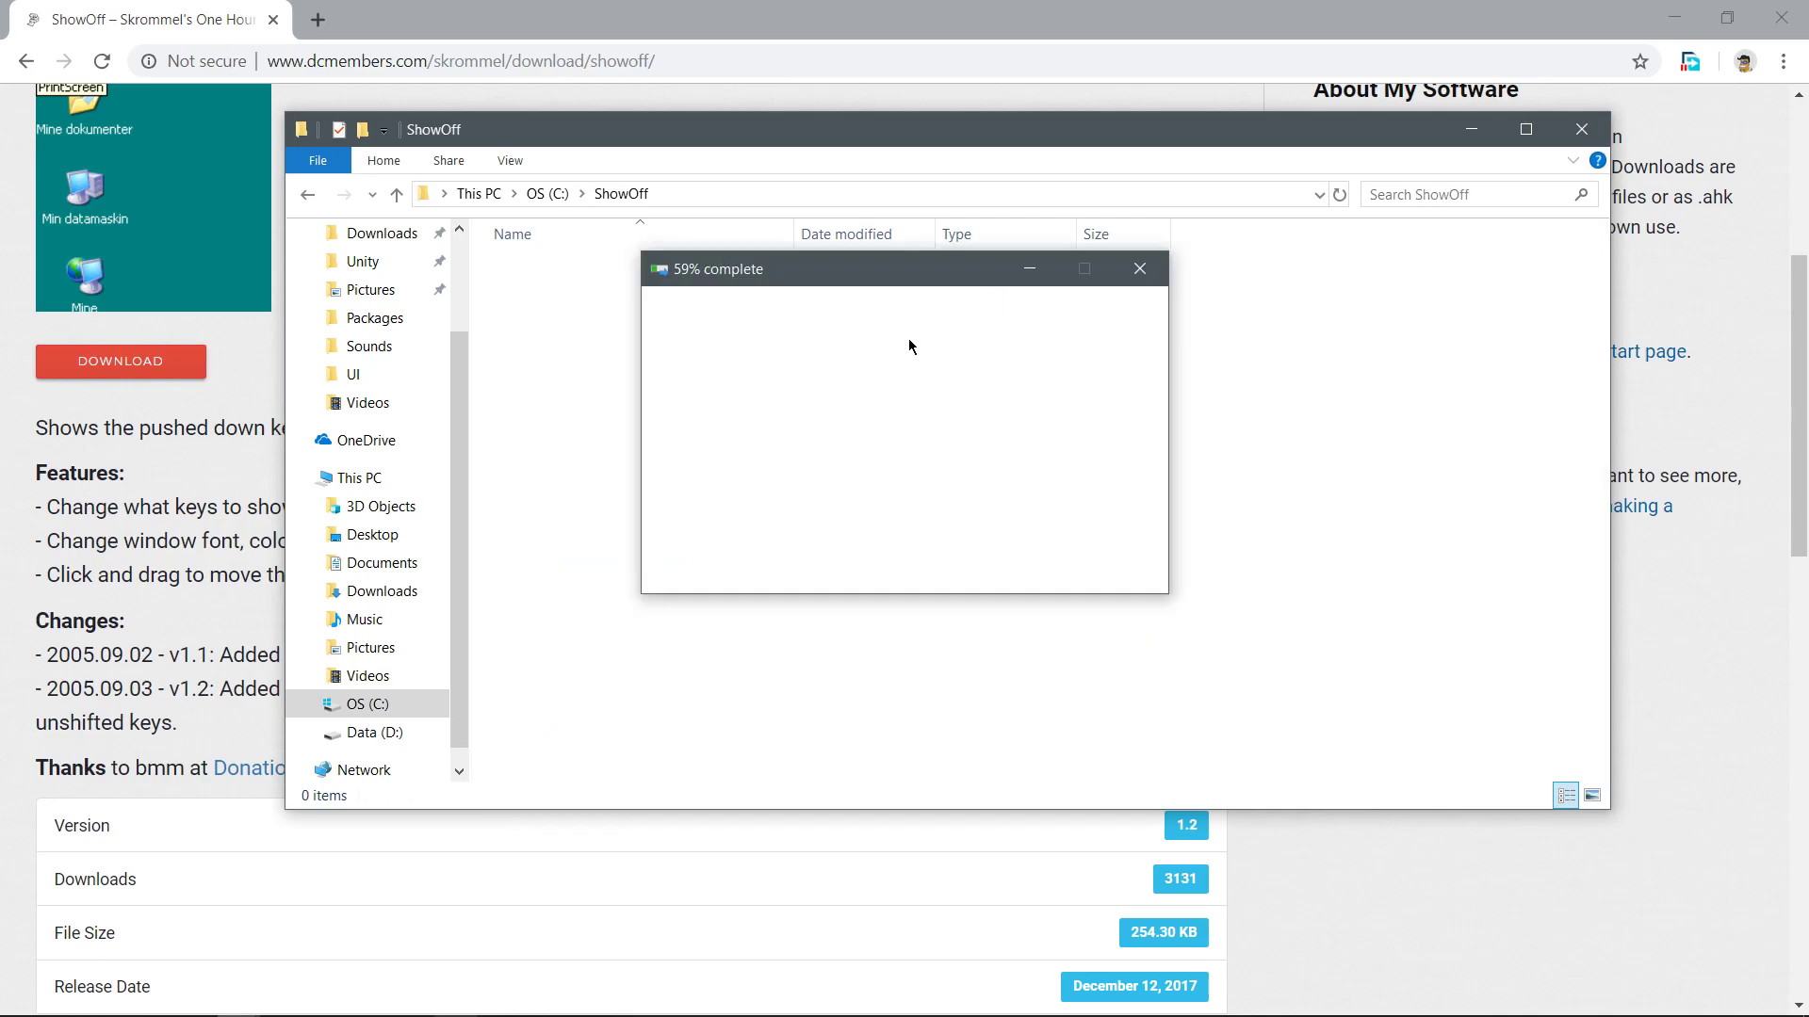
double_click(540, 302)
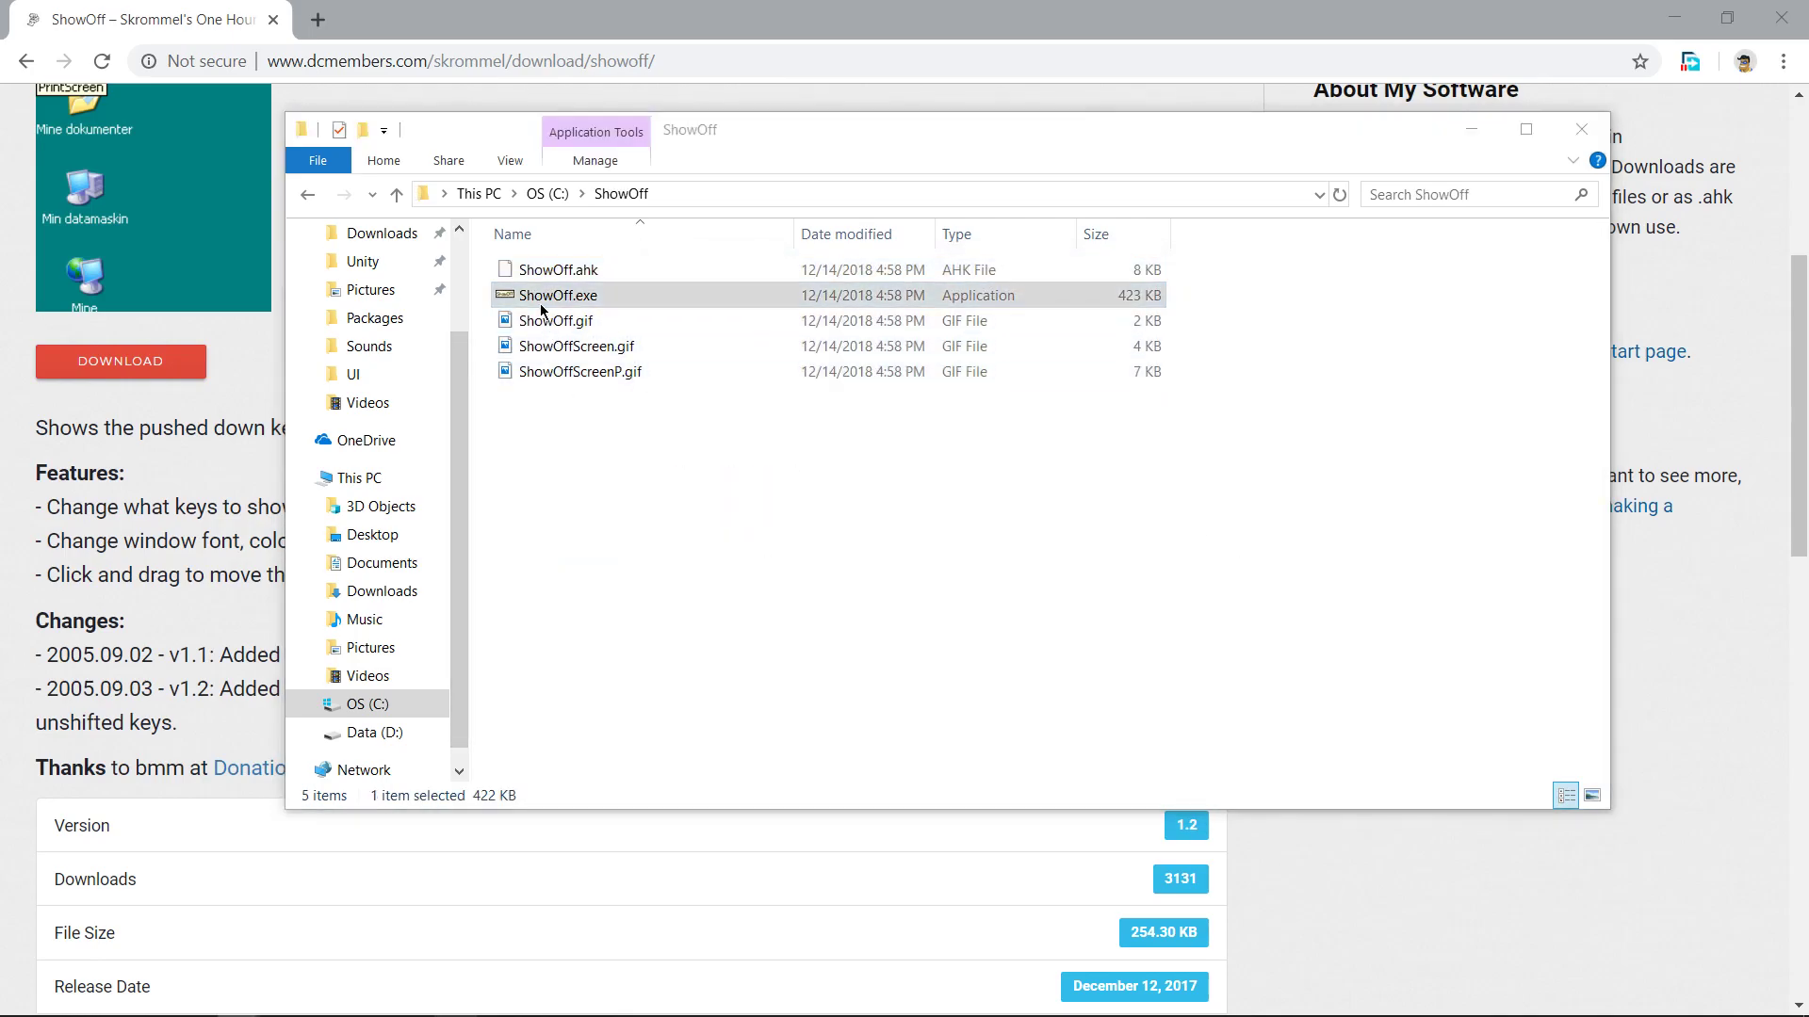
Minimize File Explorer, Chrome and the Notepad notes to reveal the desktop.
left_click(1472, 132)
left_click(1674, 17)
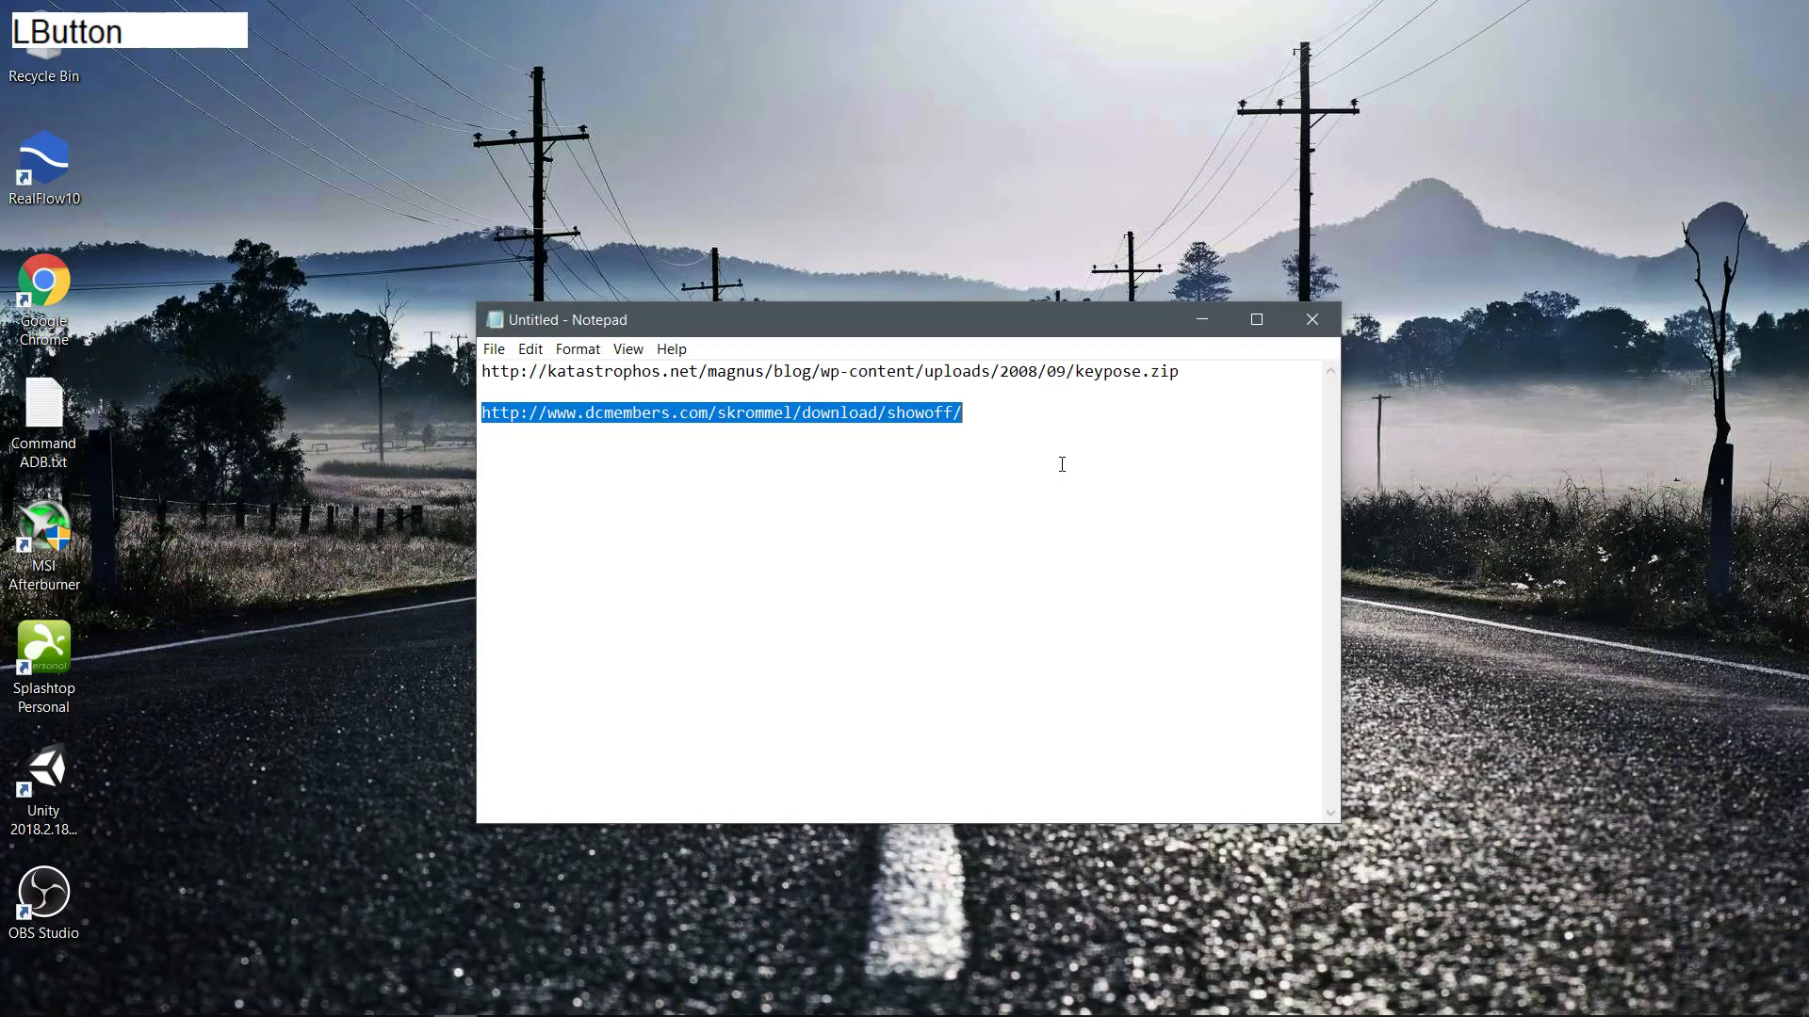
left_click(901, 489)
left_click(1192, 325)
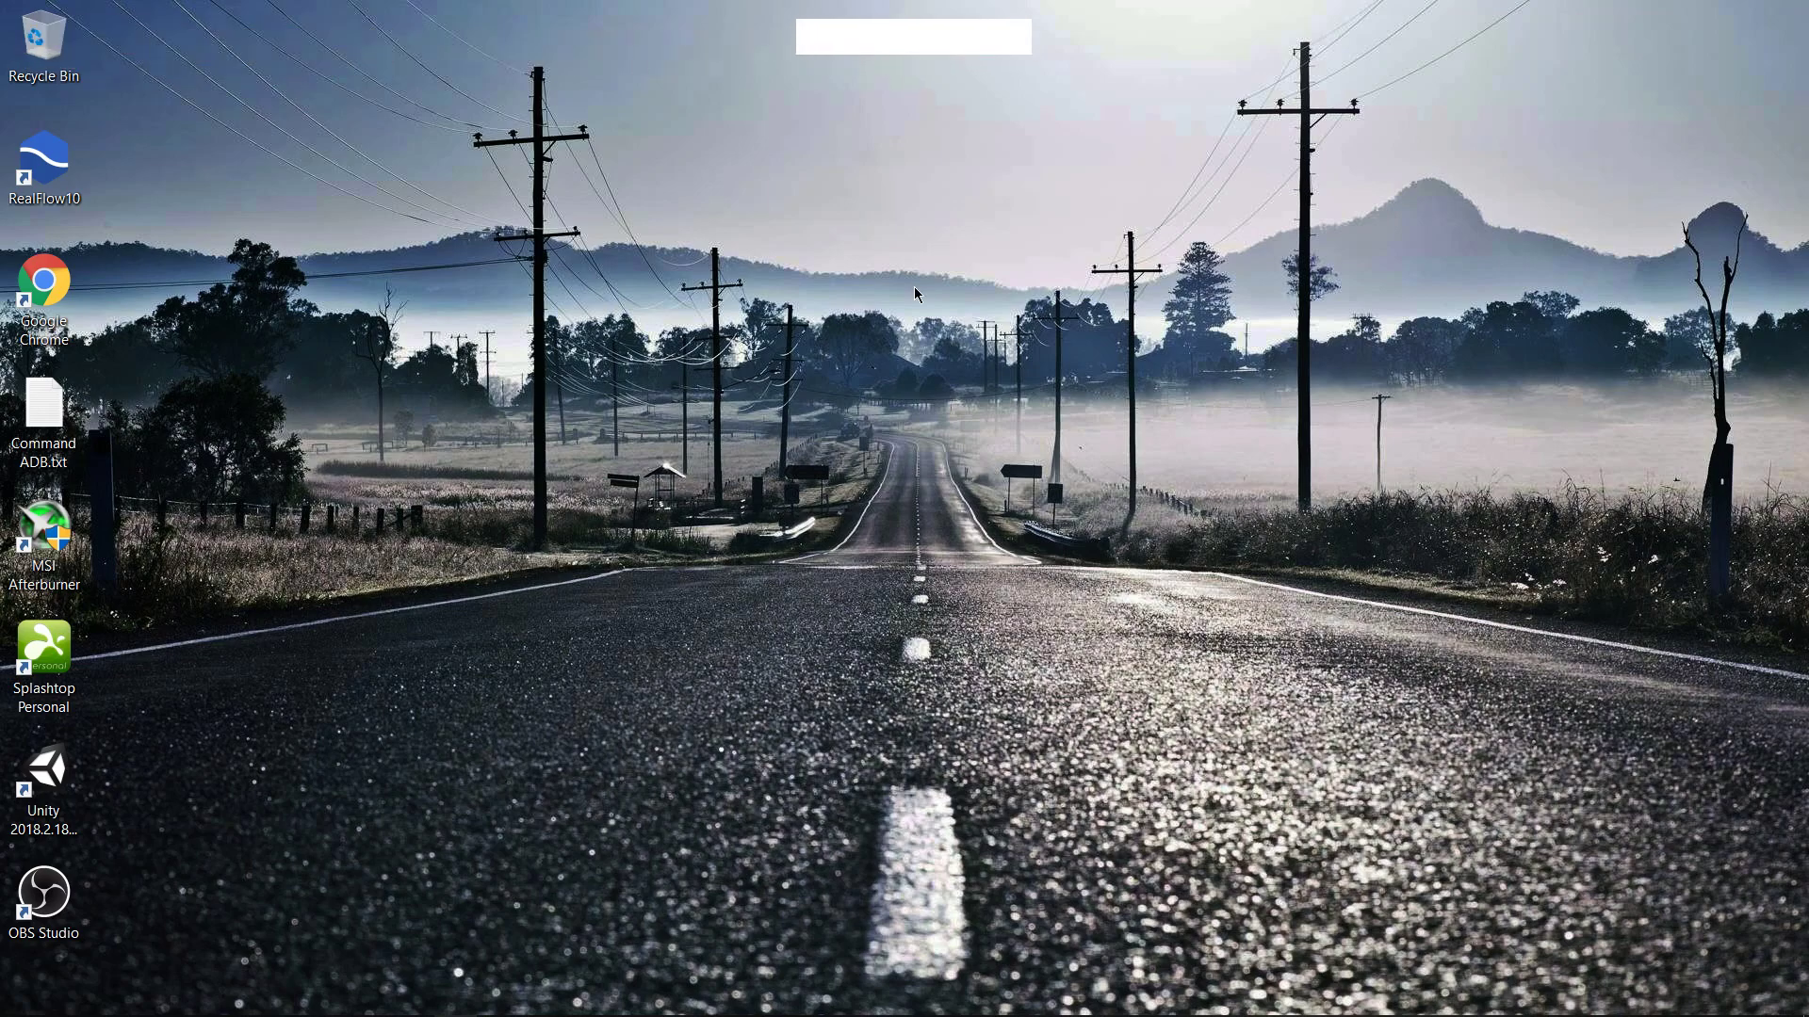
Test the ShowOff key box with clicks, Shift+A, X, C and the Windows key.
left_click(948, 140)
key("shift+a")
key("x")
key("c")
left_click(864, 145)
key("super")
key("super")
left_click(806, 393)
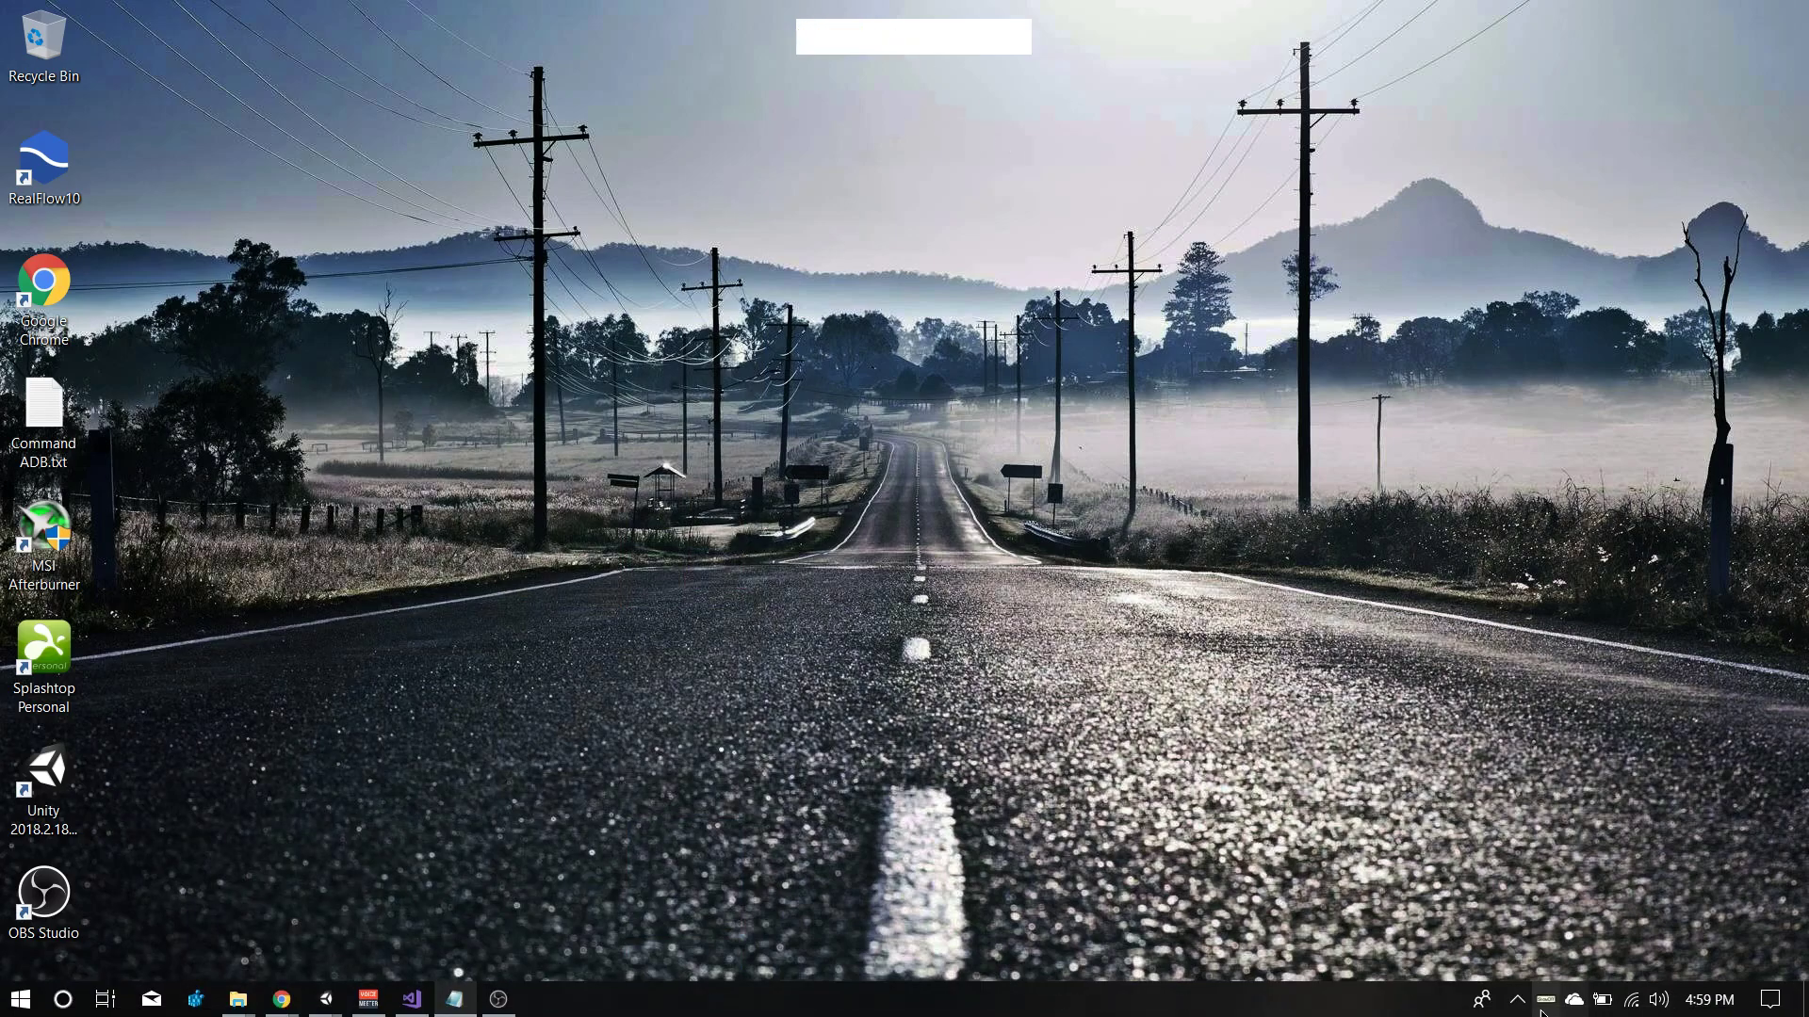
left_click(1545, 1000)
Open ShowOff.ini from the tray icon and look over its [Settings] block.
right_click(1597, 967)
left_click(1644, 886)
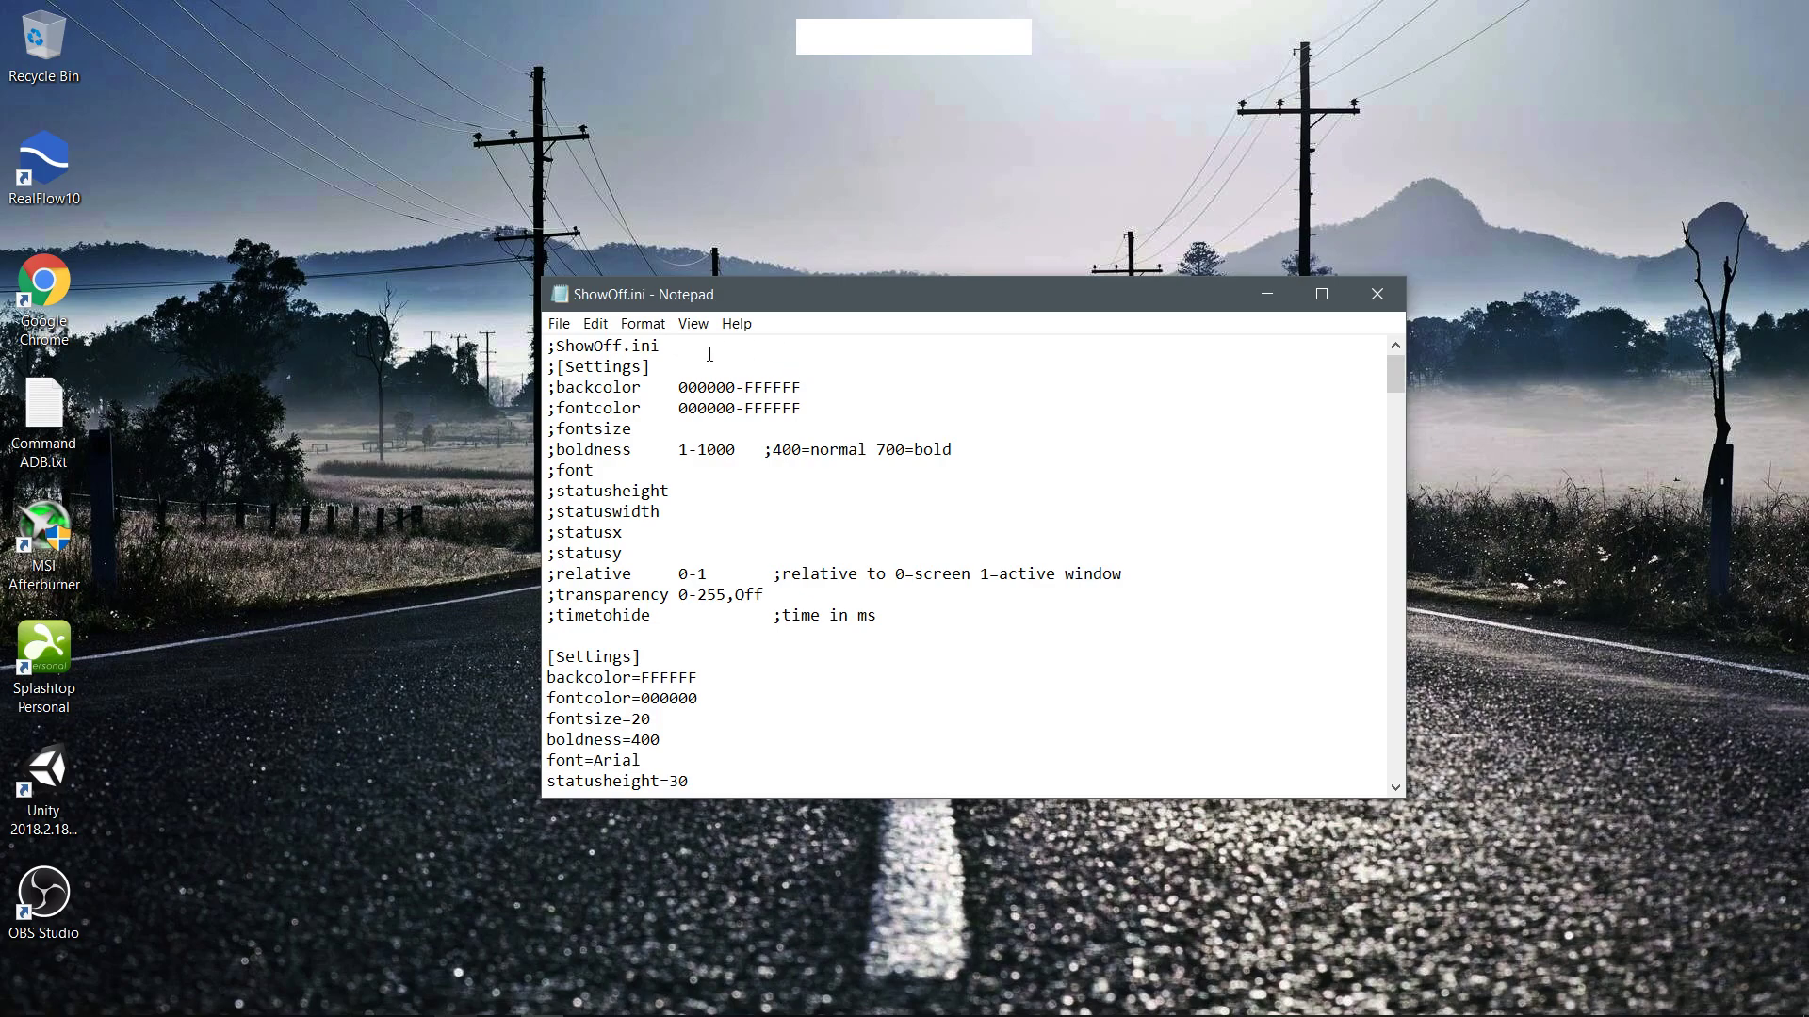
scroll(712, 494, "down", 2)
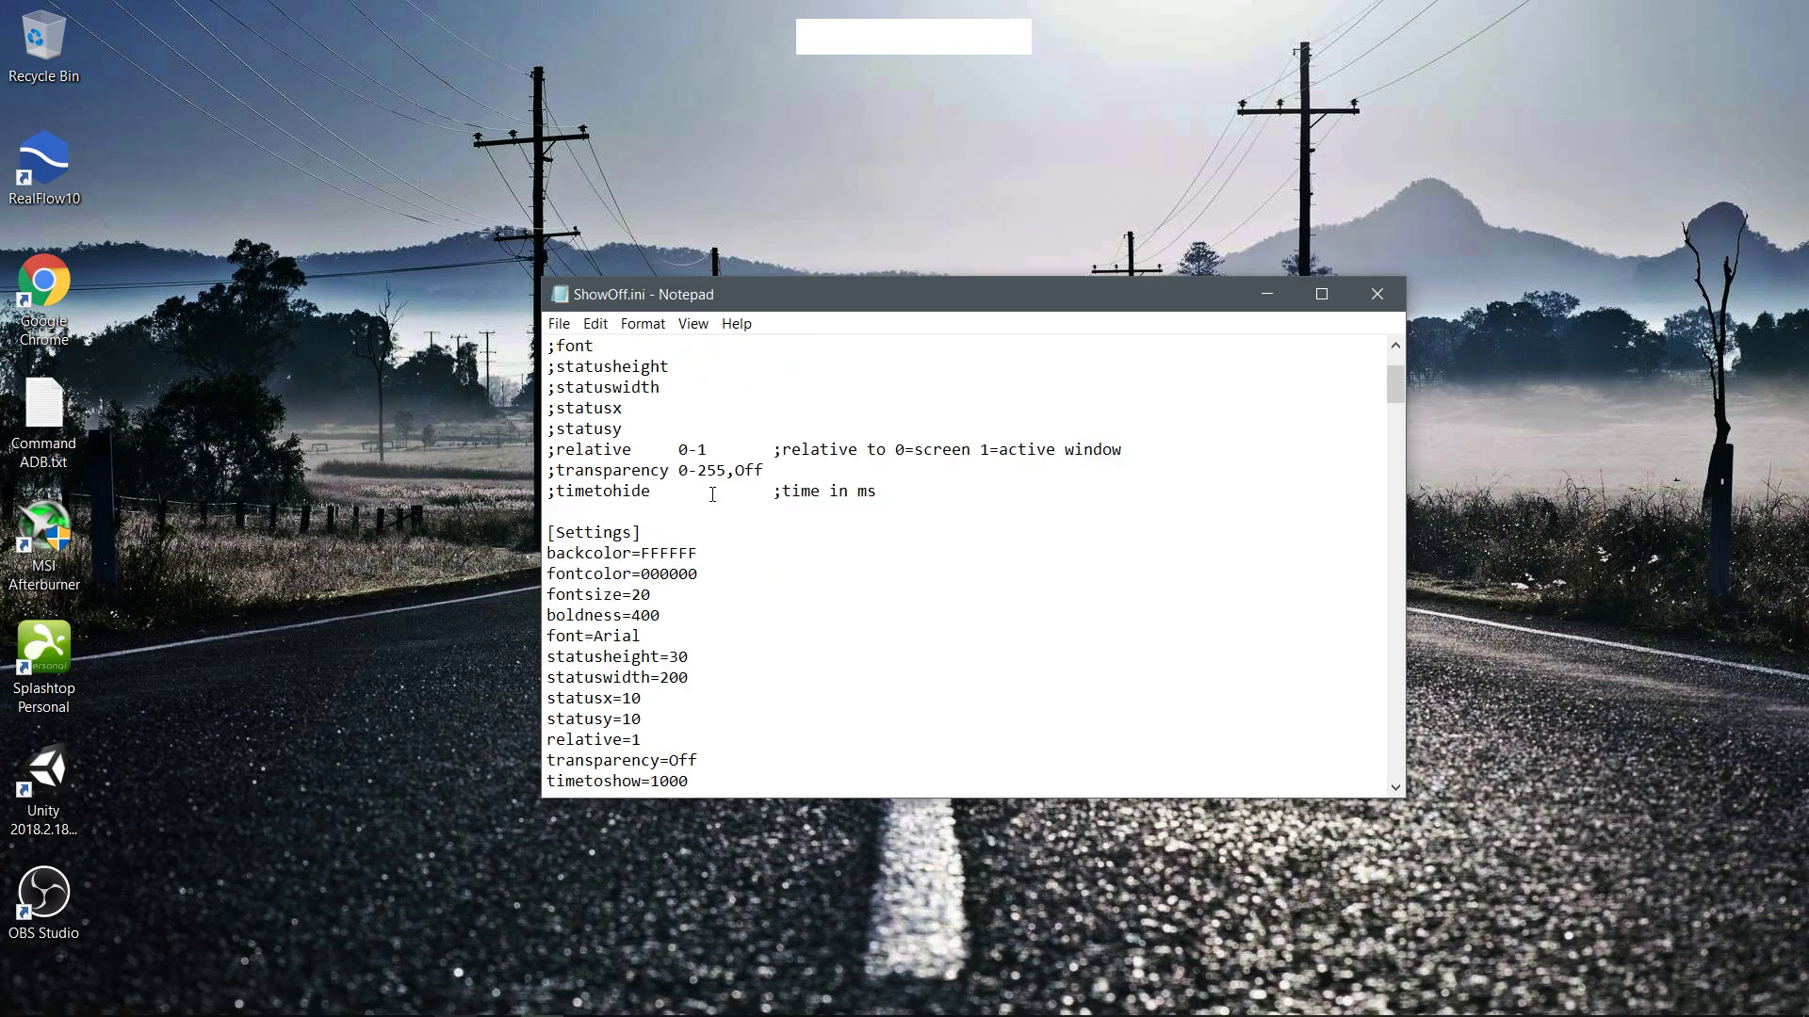
scroll(712, 495, "up", 2)
left_click_drag(877, 615, 540, 349)
left_click(555, 345)
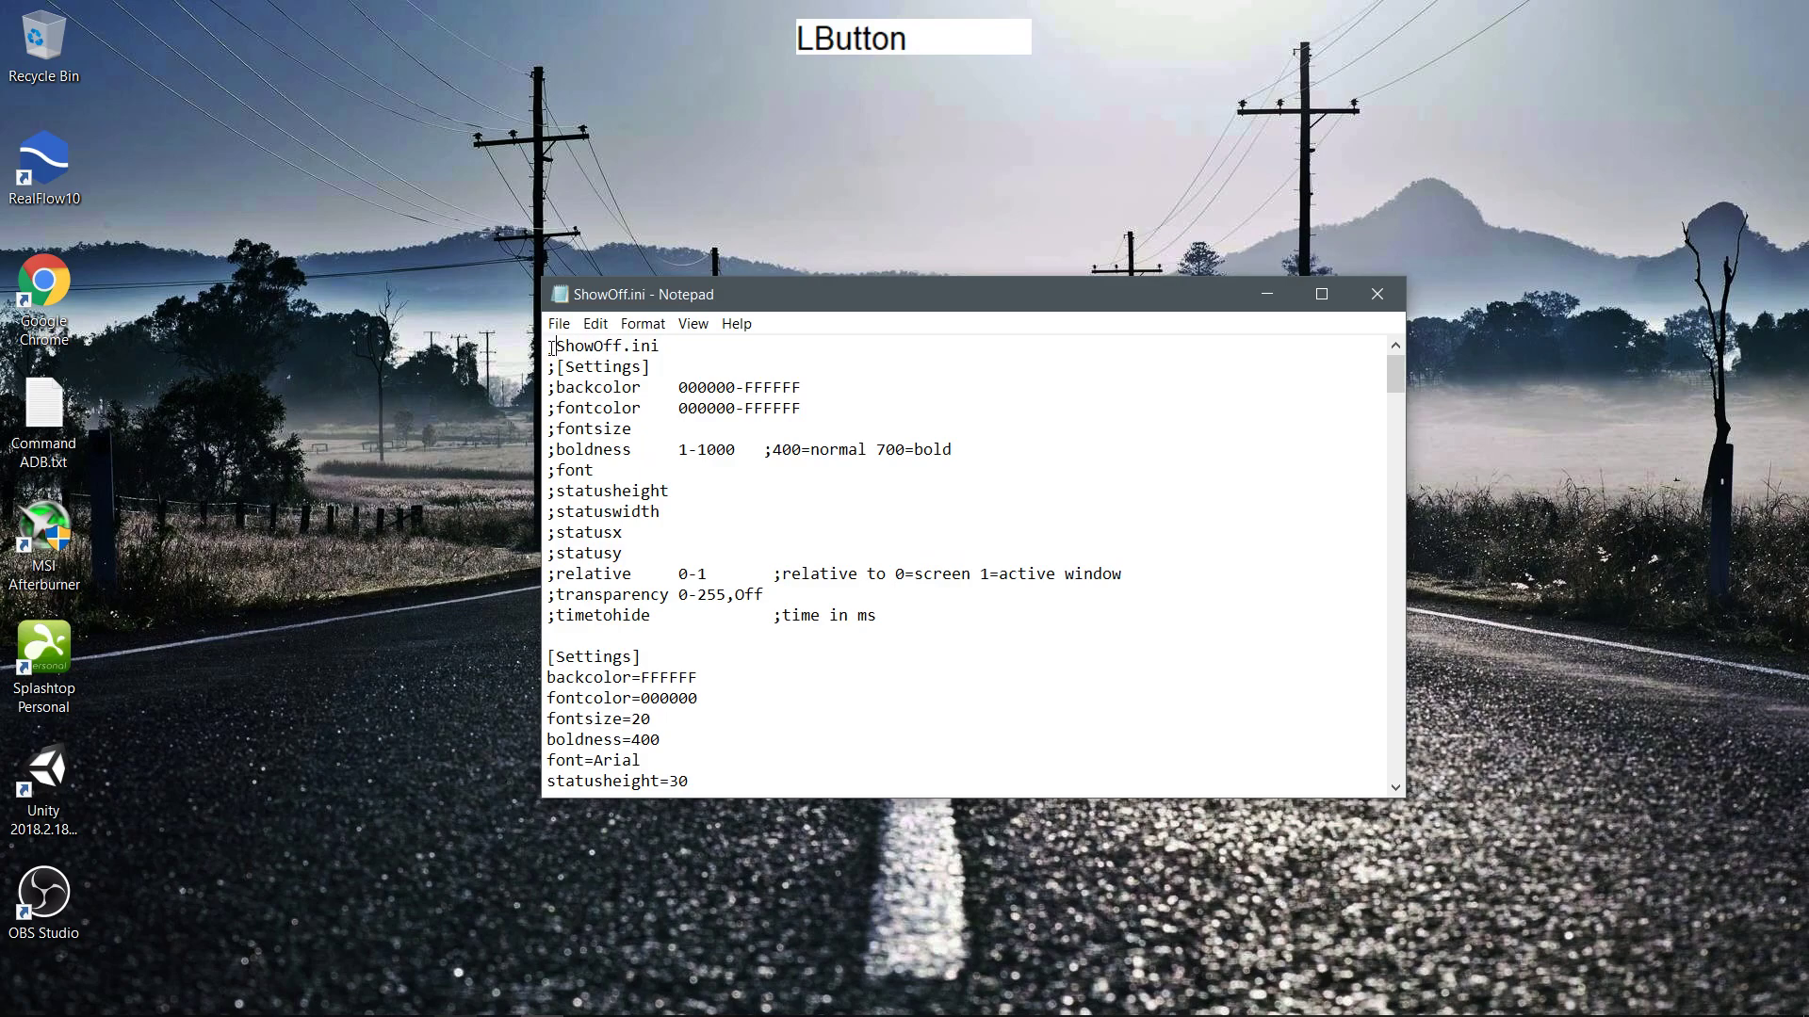
scroll(727, 597, "down", 3)
left_click_drag(547, 470, 698, 617)
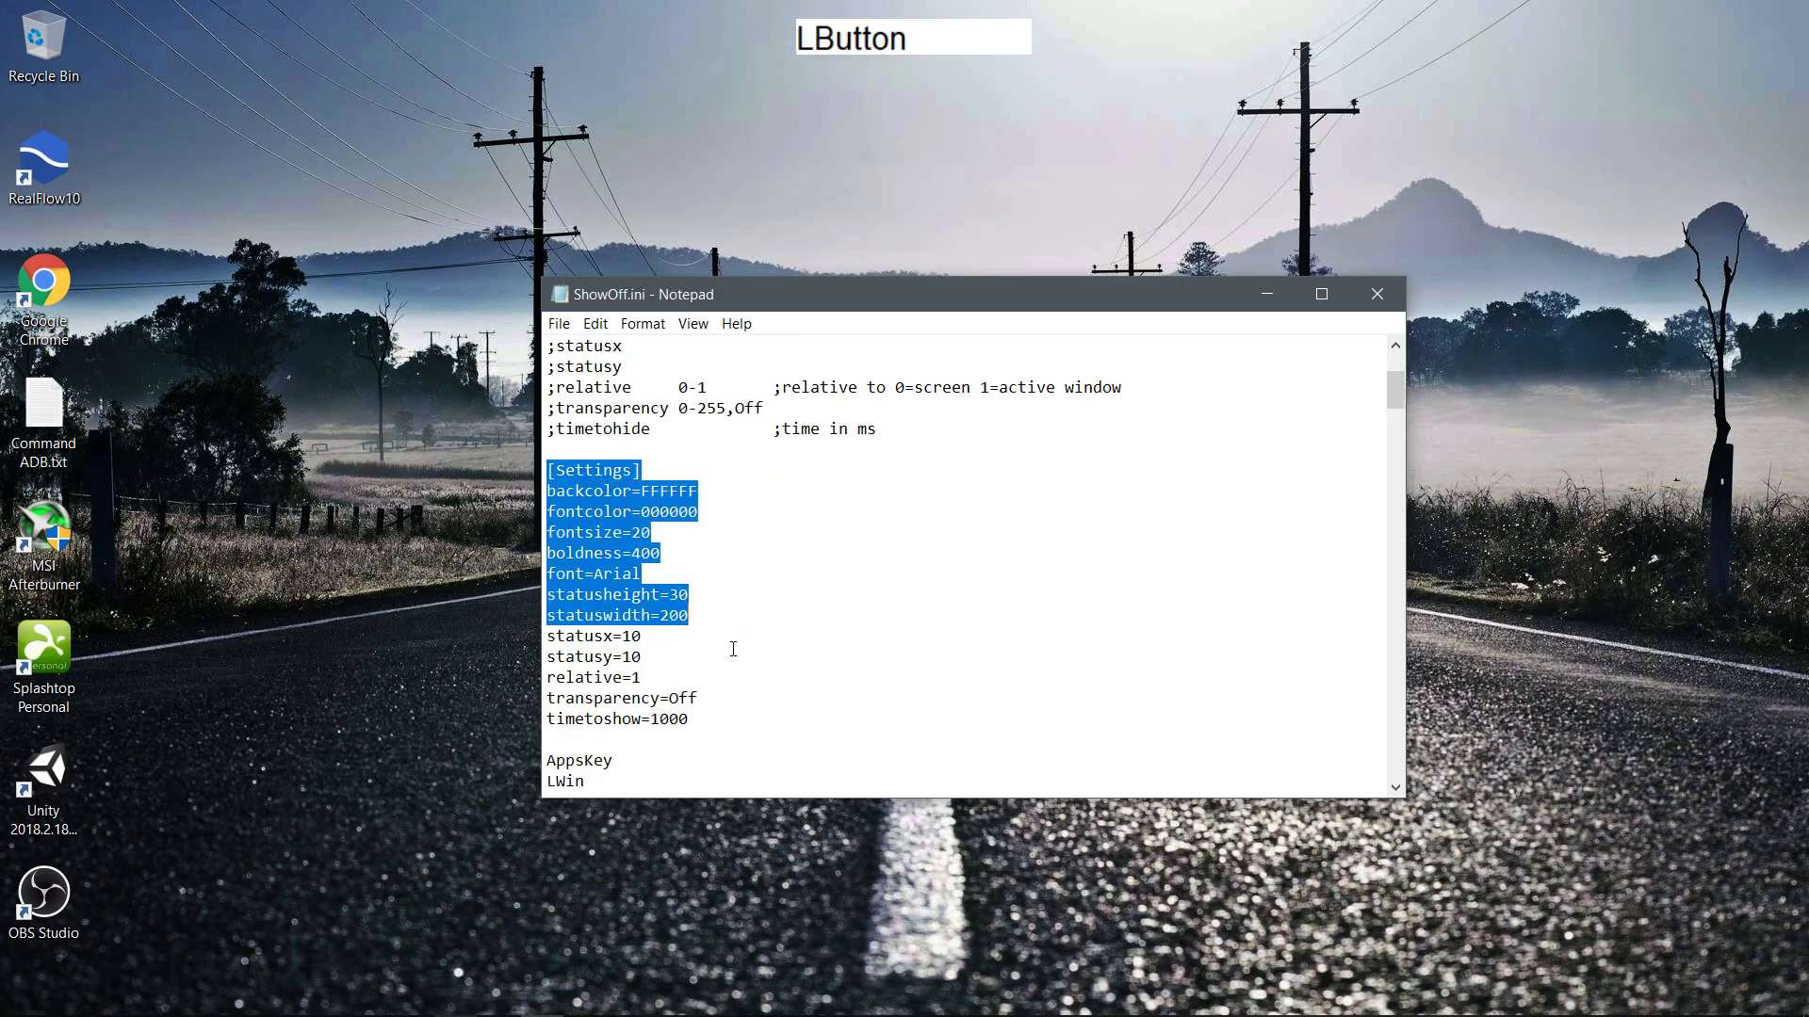
left_click(640, 510)
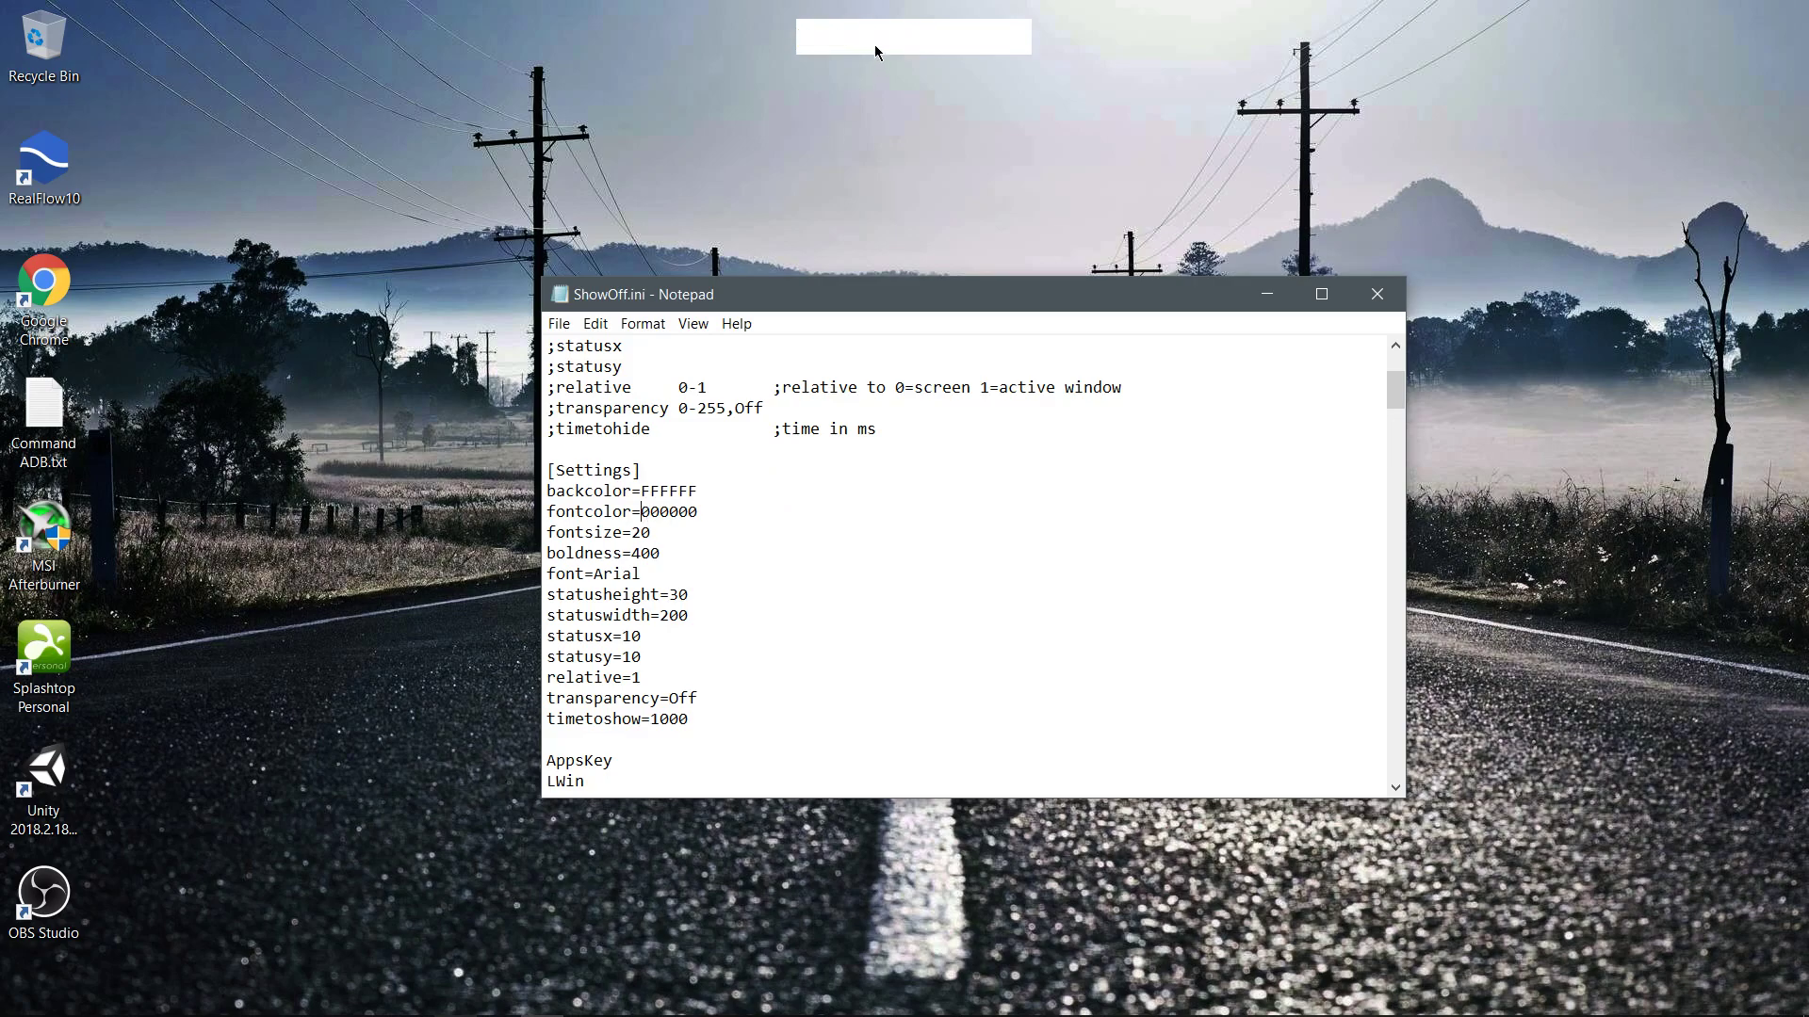
Set backcolor to 000000 and fontcolor to FFFFFF by swapping the two values.
left_click_drag(642, 511, 700, 492)
key("ctrl+c")
key("ctrl")
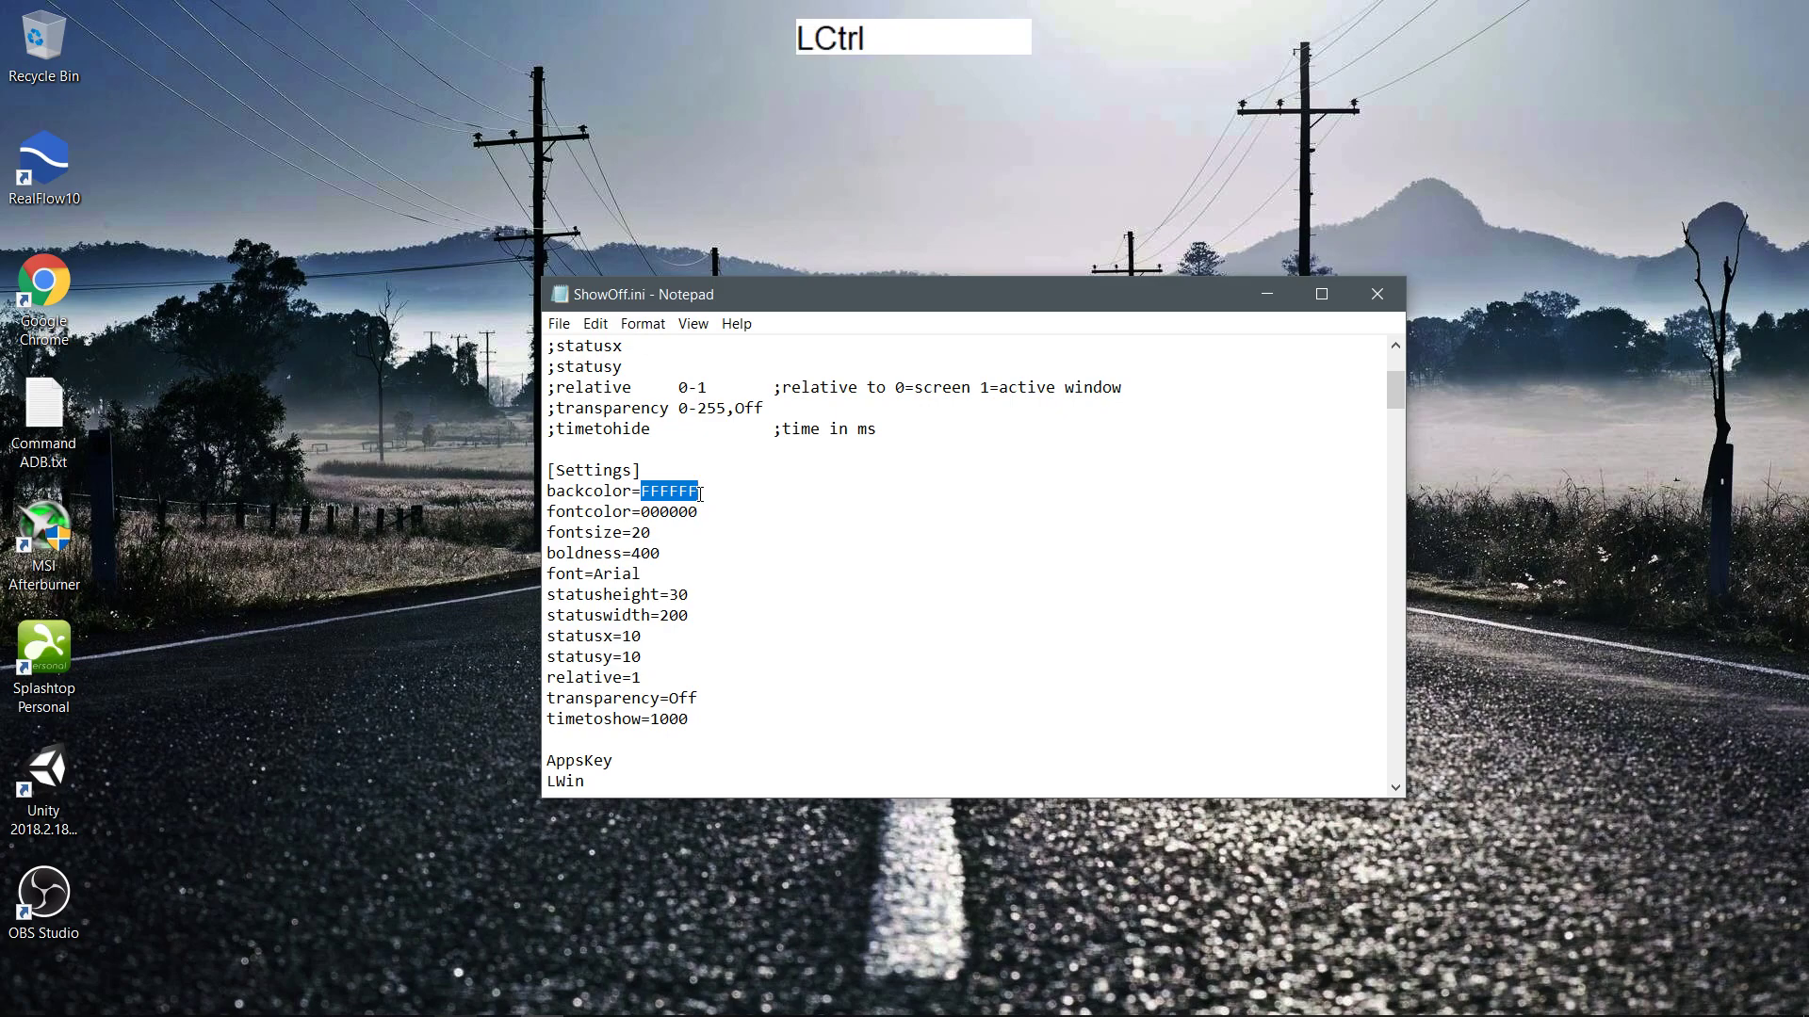
left_click(636, 491)
key("ctrl+v")
left_click_drag(699, 492, 771, 495)
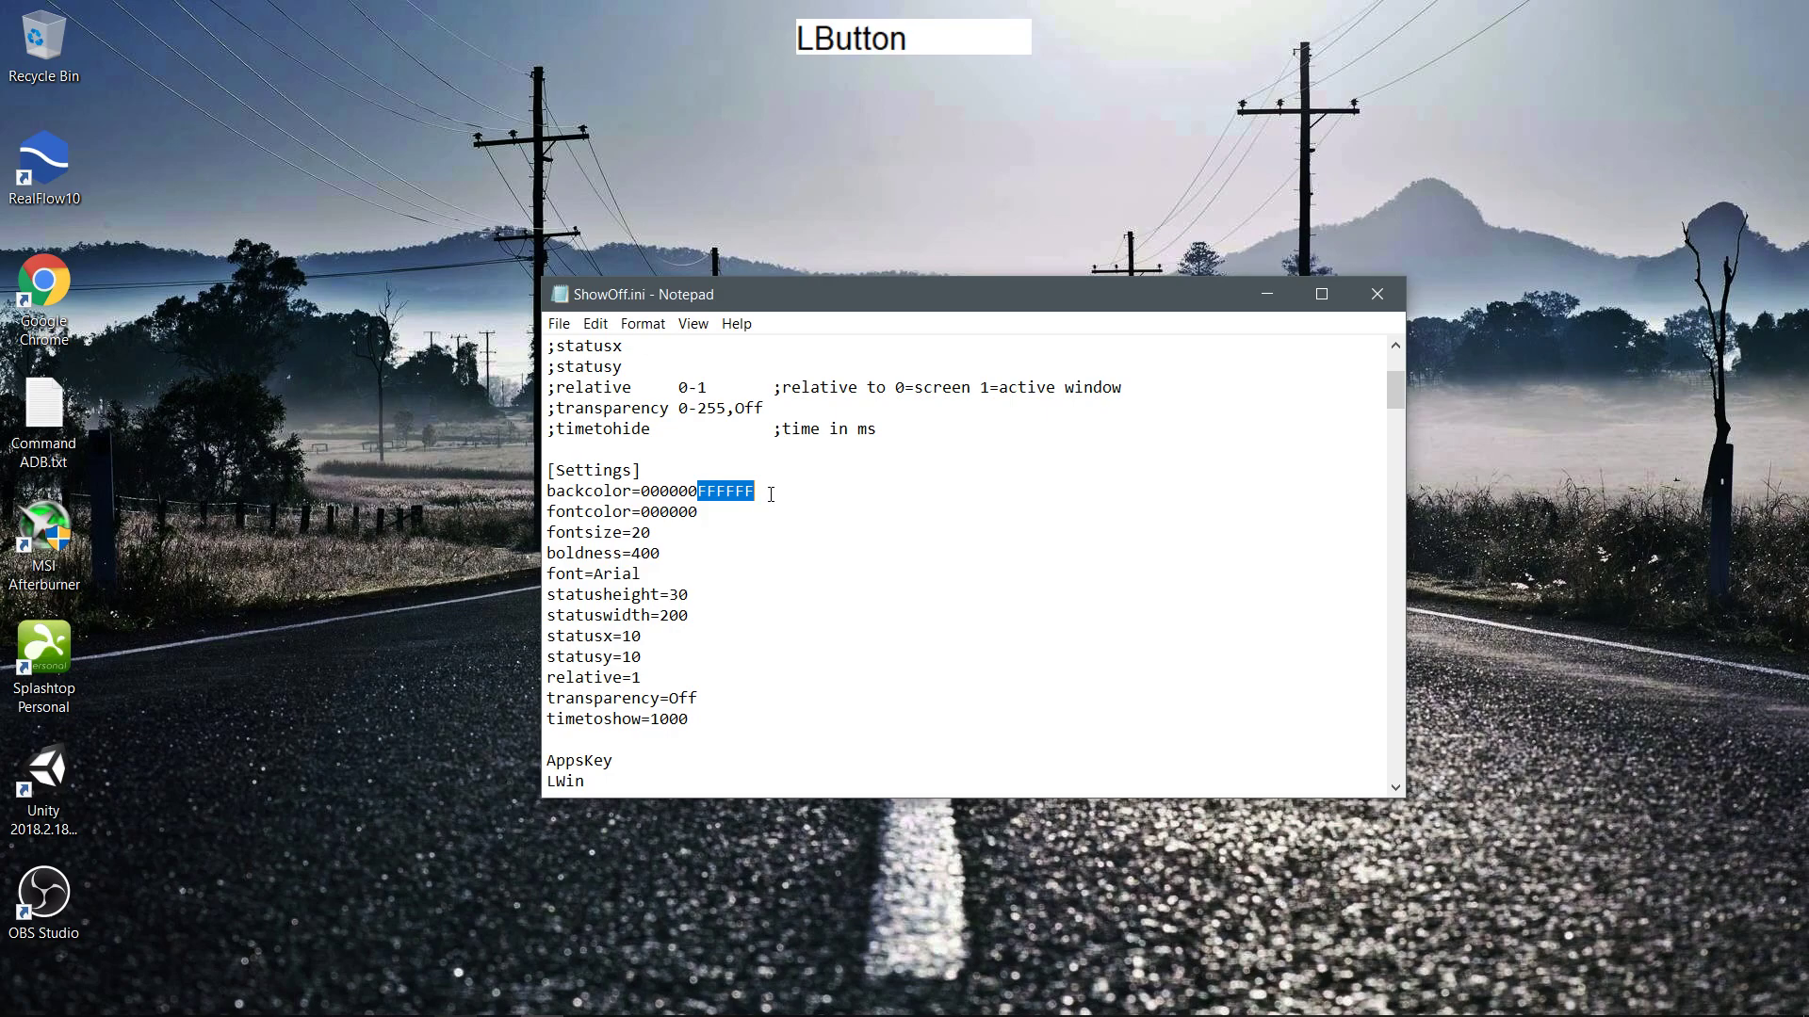
key("ctrl+c")
key("ctrl+x")
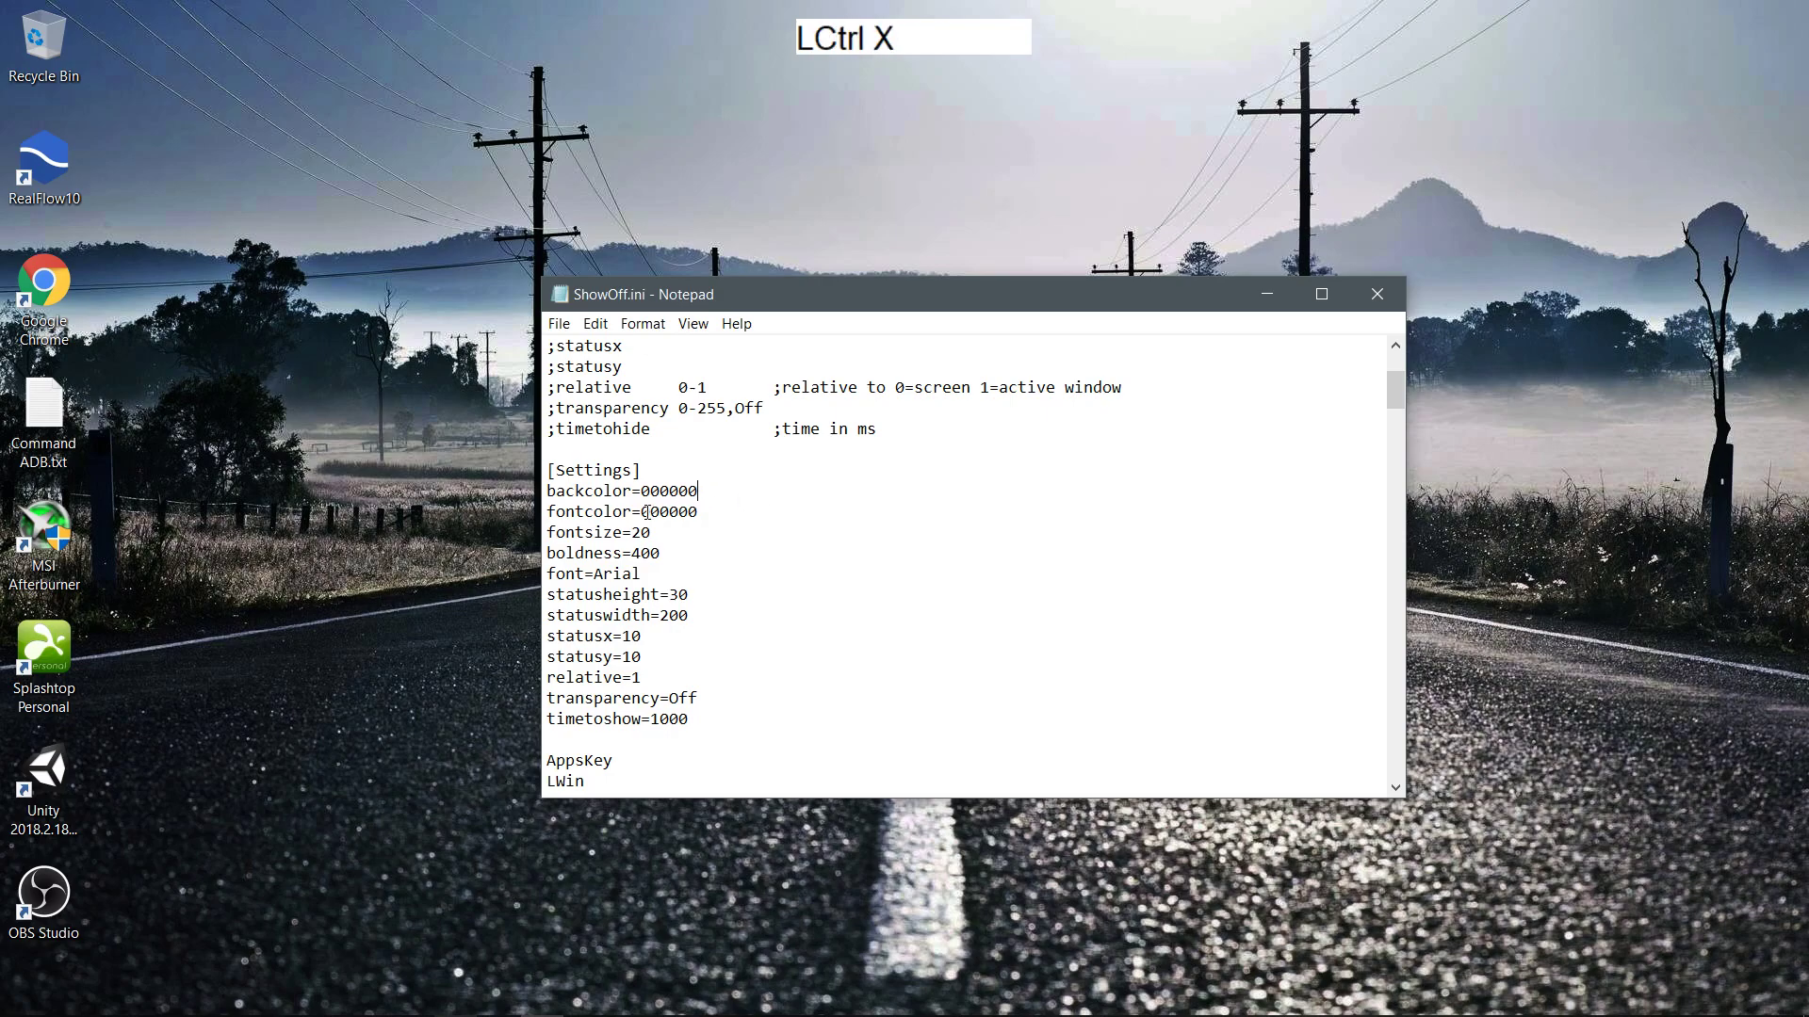
left_click_drag(642, 511, 745, 512)
key("ctrl+v")
Verify backcolor reads 000000 and fontcolor reads FFFFFF.
double_click(652, 489)
left_click(670, 511)
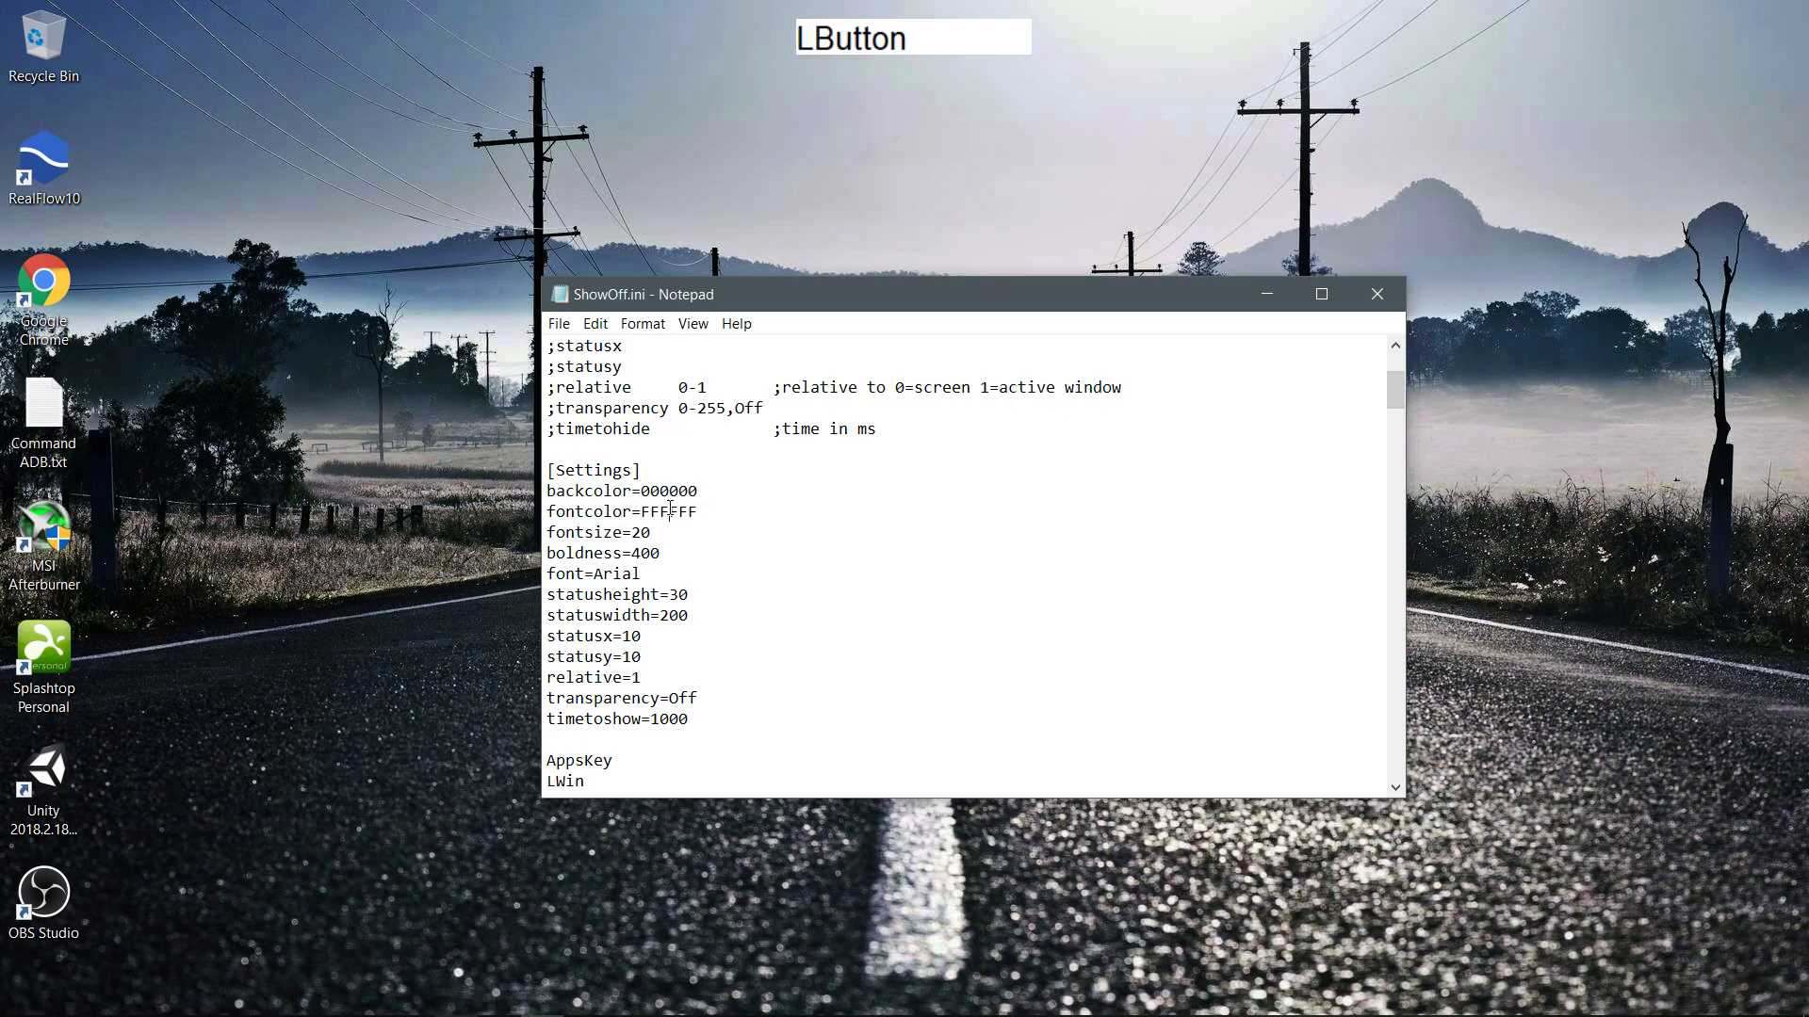
double_click(645, 512)
left_click(678, 512)
left_click(559, 323)
Save and close ShowOff.ini, then exit the running ShowOff from the tray.
left_click(603, 396)
left_click(1376, 294)
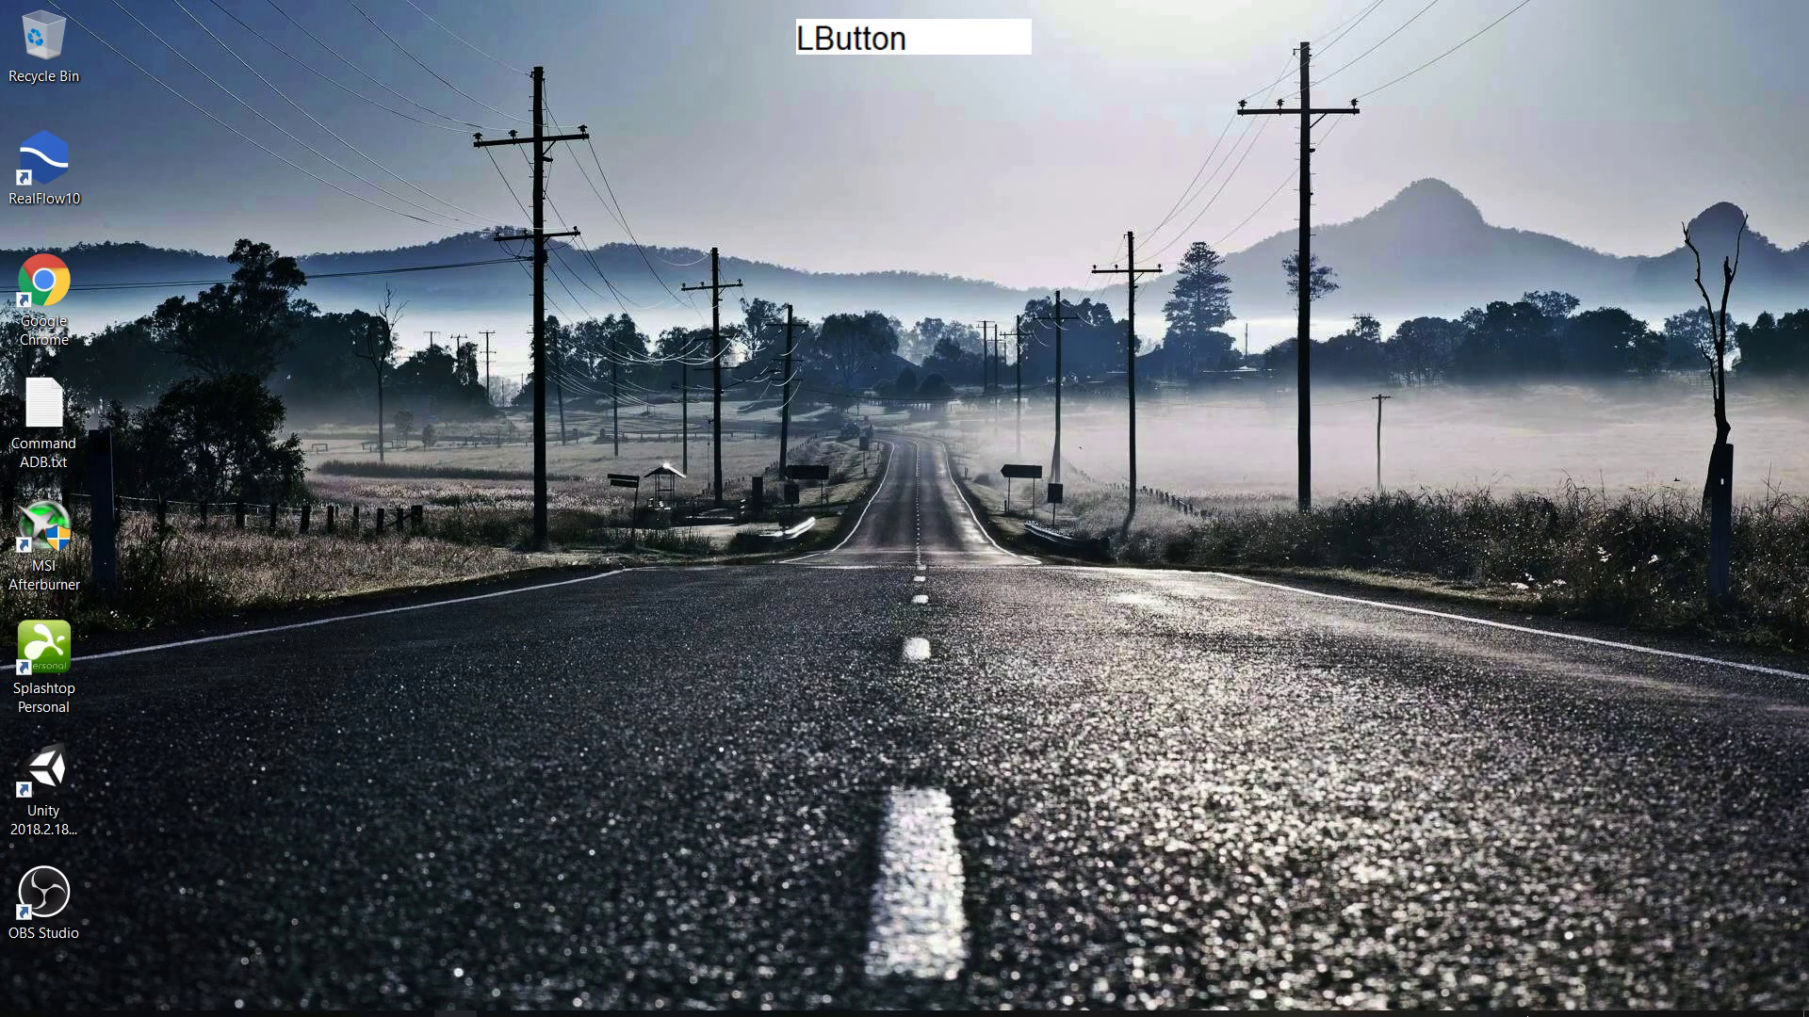
left_click(1545, 1000)
right_click(1592, 864)
left_click(1658, 942)
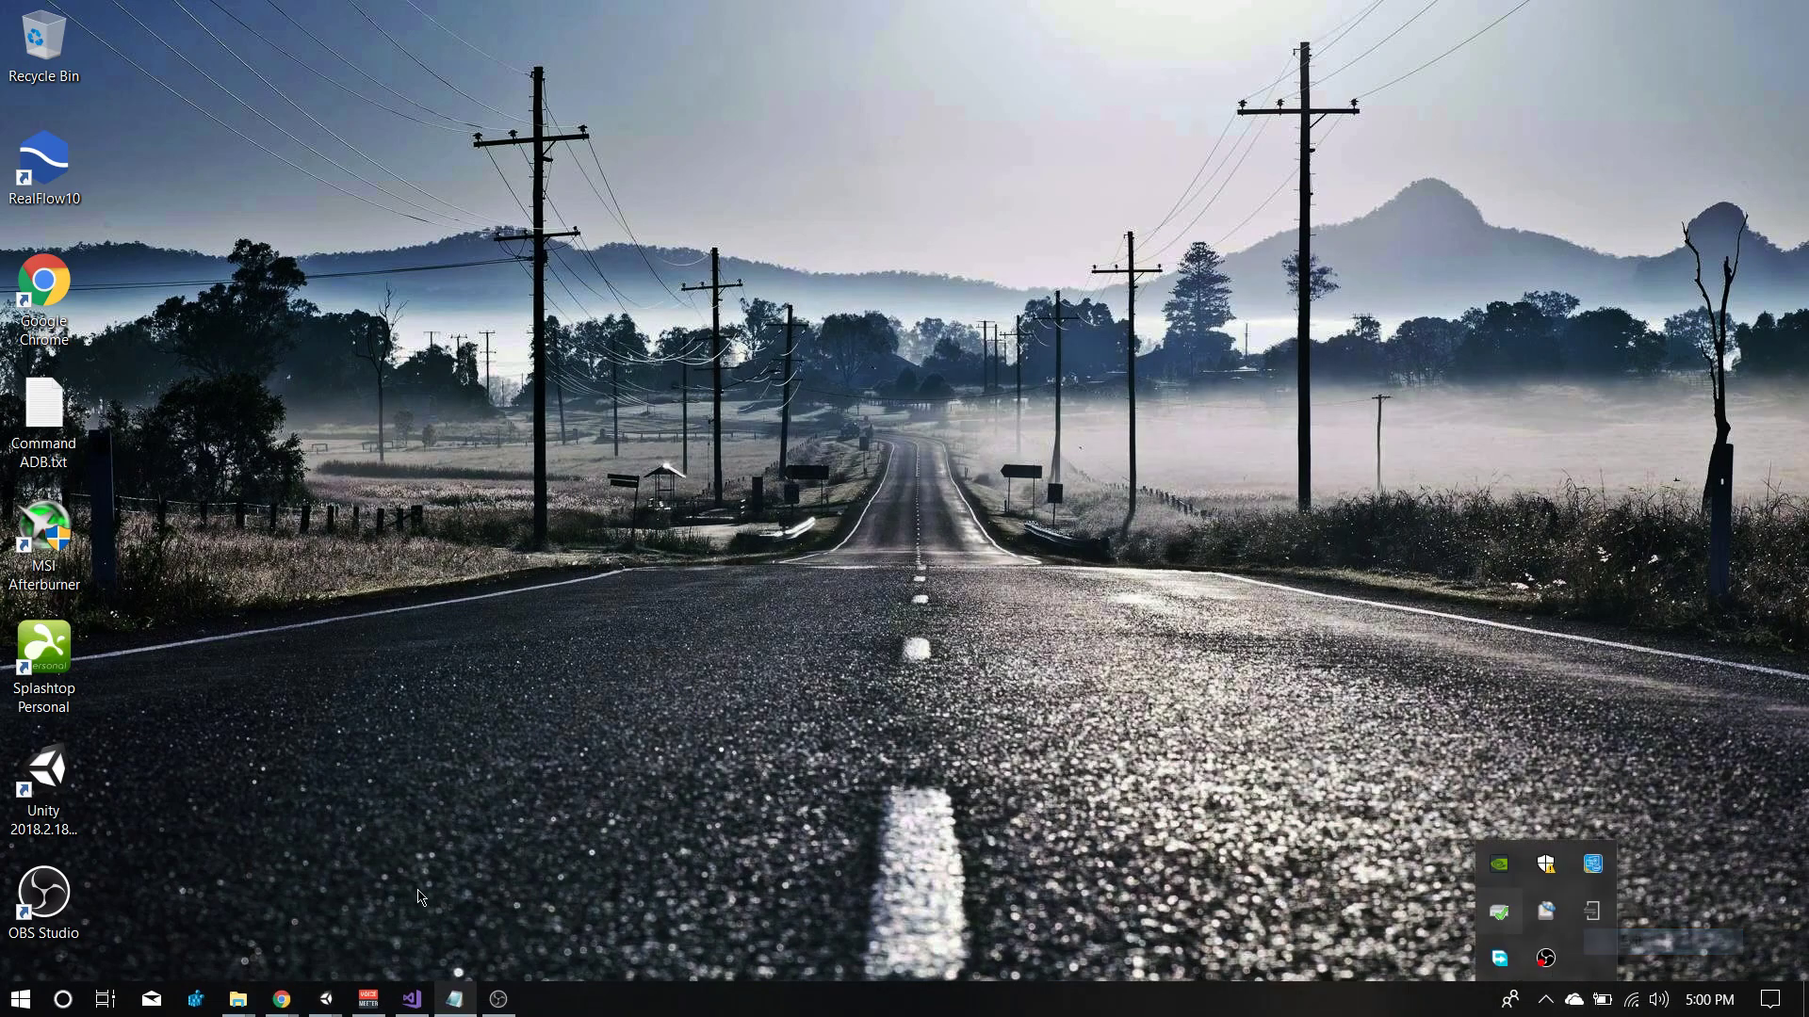
Relaunch ShowOff.exe, close the folder window, and drag the black key box to top centre.
left_click(238, 998)
left_click(394, 896)
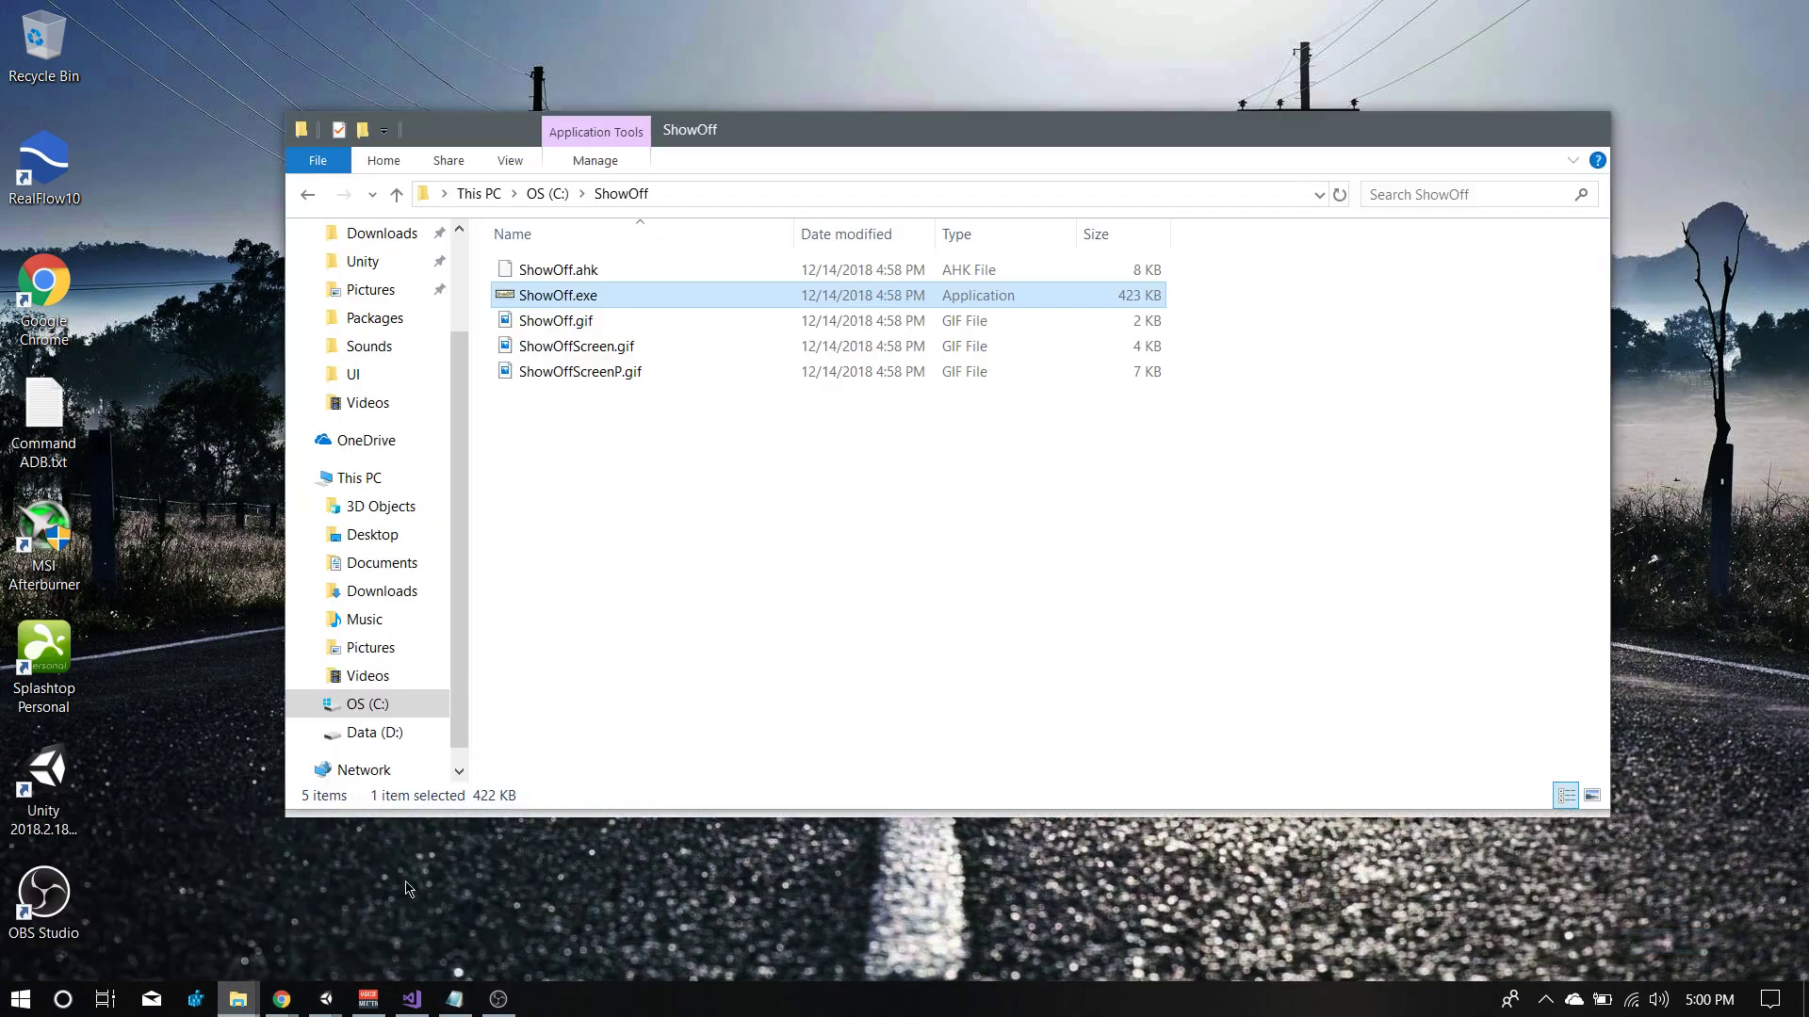
double_click(548, 289)
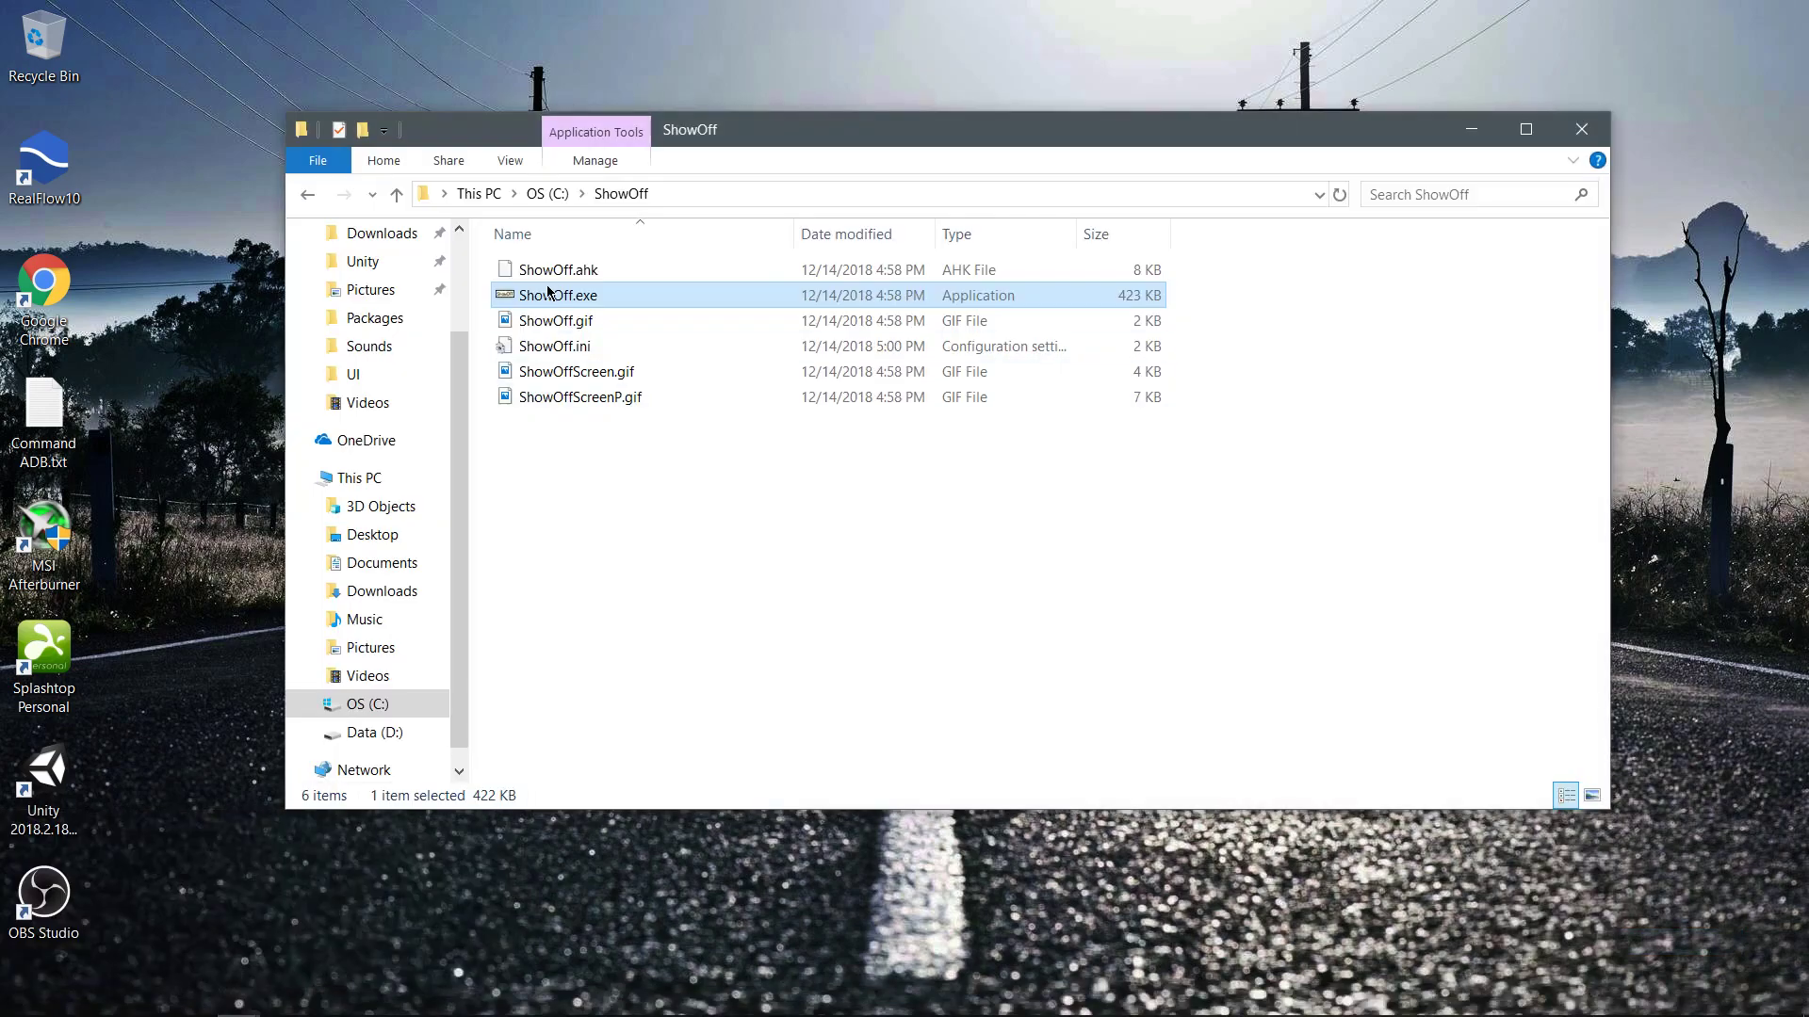
left_click(1573, 139)
left_click_drag(101, 36, 881, 42)
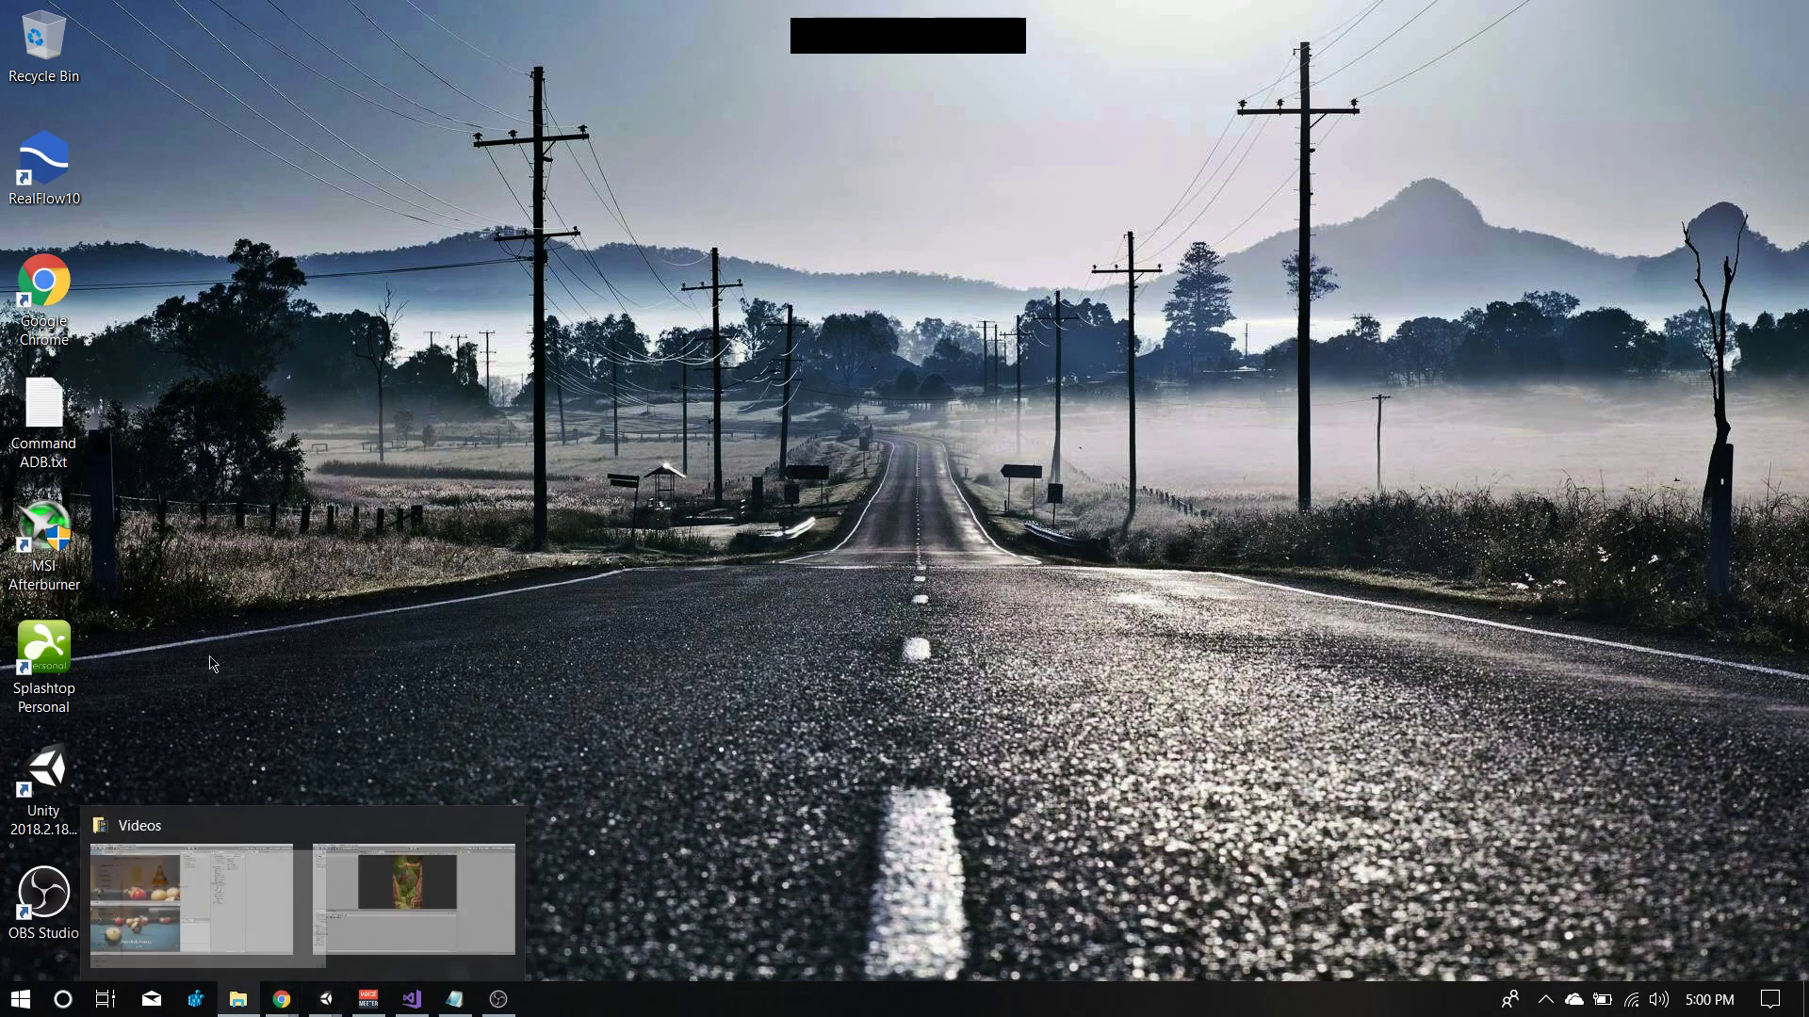
left_click(497, 818)
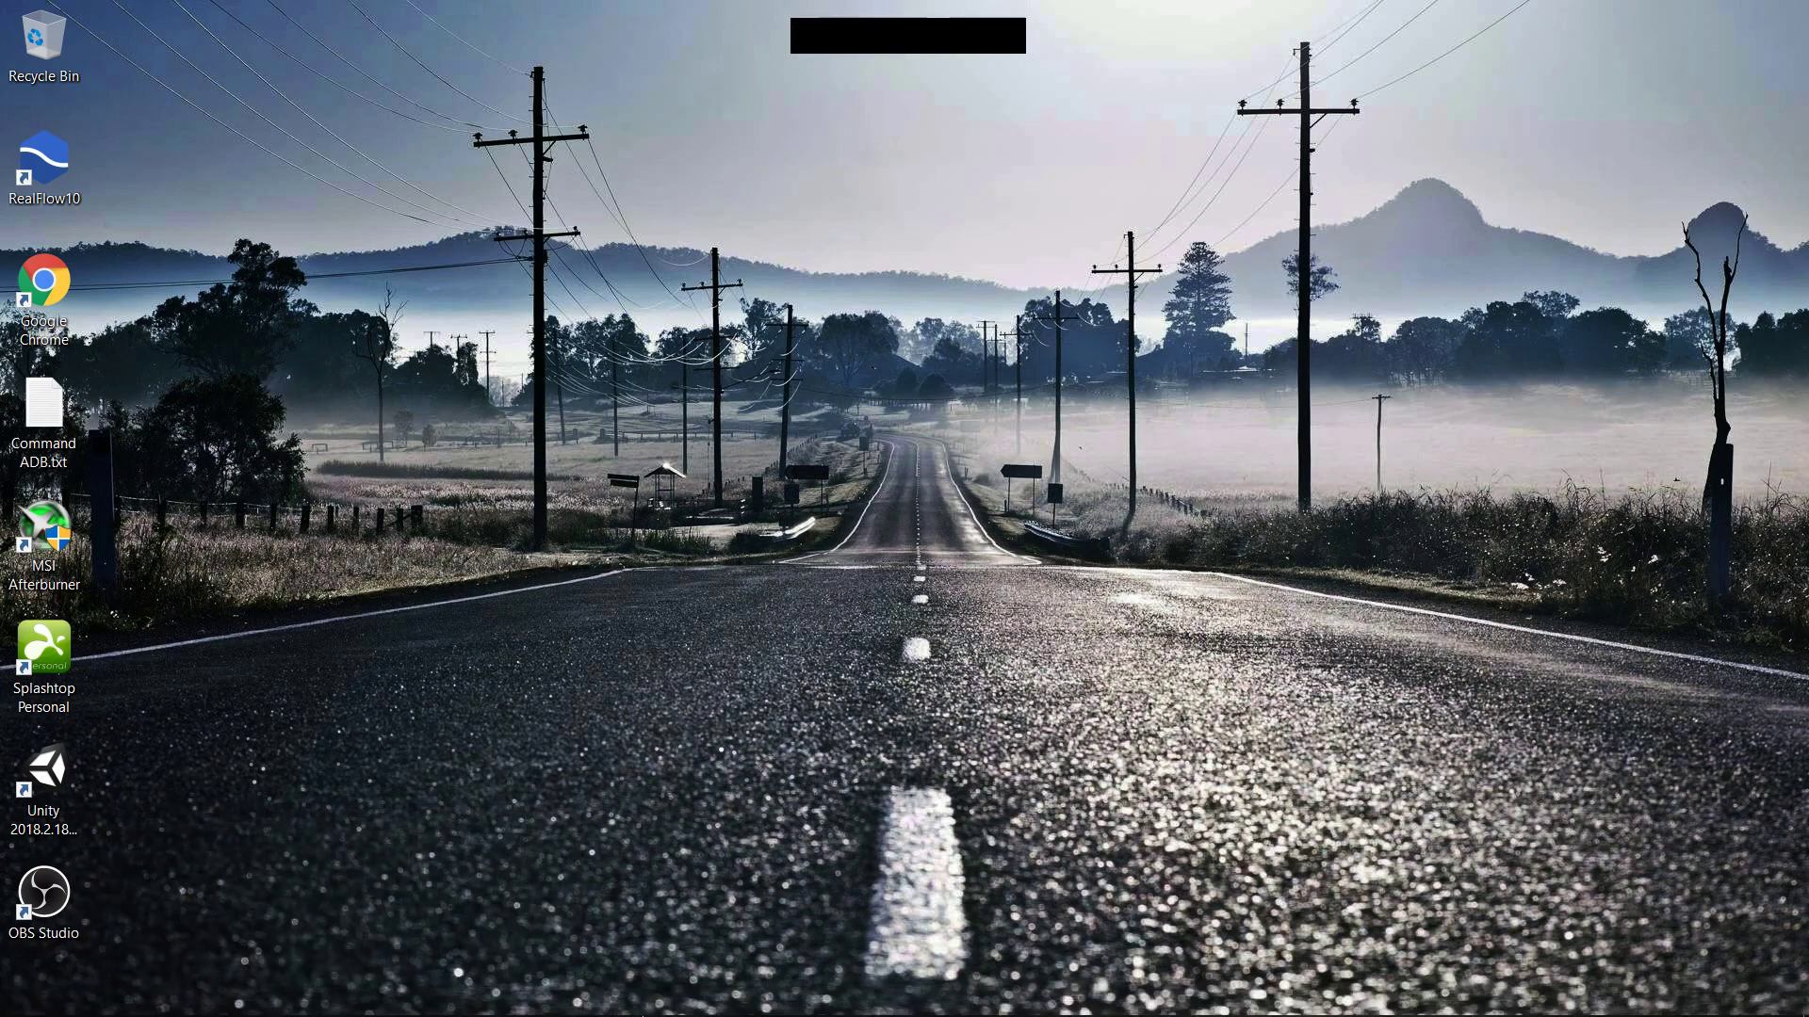
Restore the OBS Studio window from the taskbar and open its Settings dialog.
mouse_move(641, 1015)
mouse_move(494, 1006)
left_click(1239, 612)
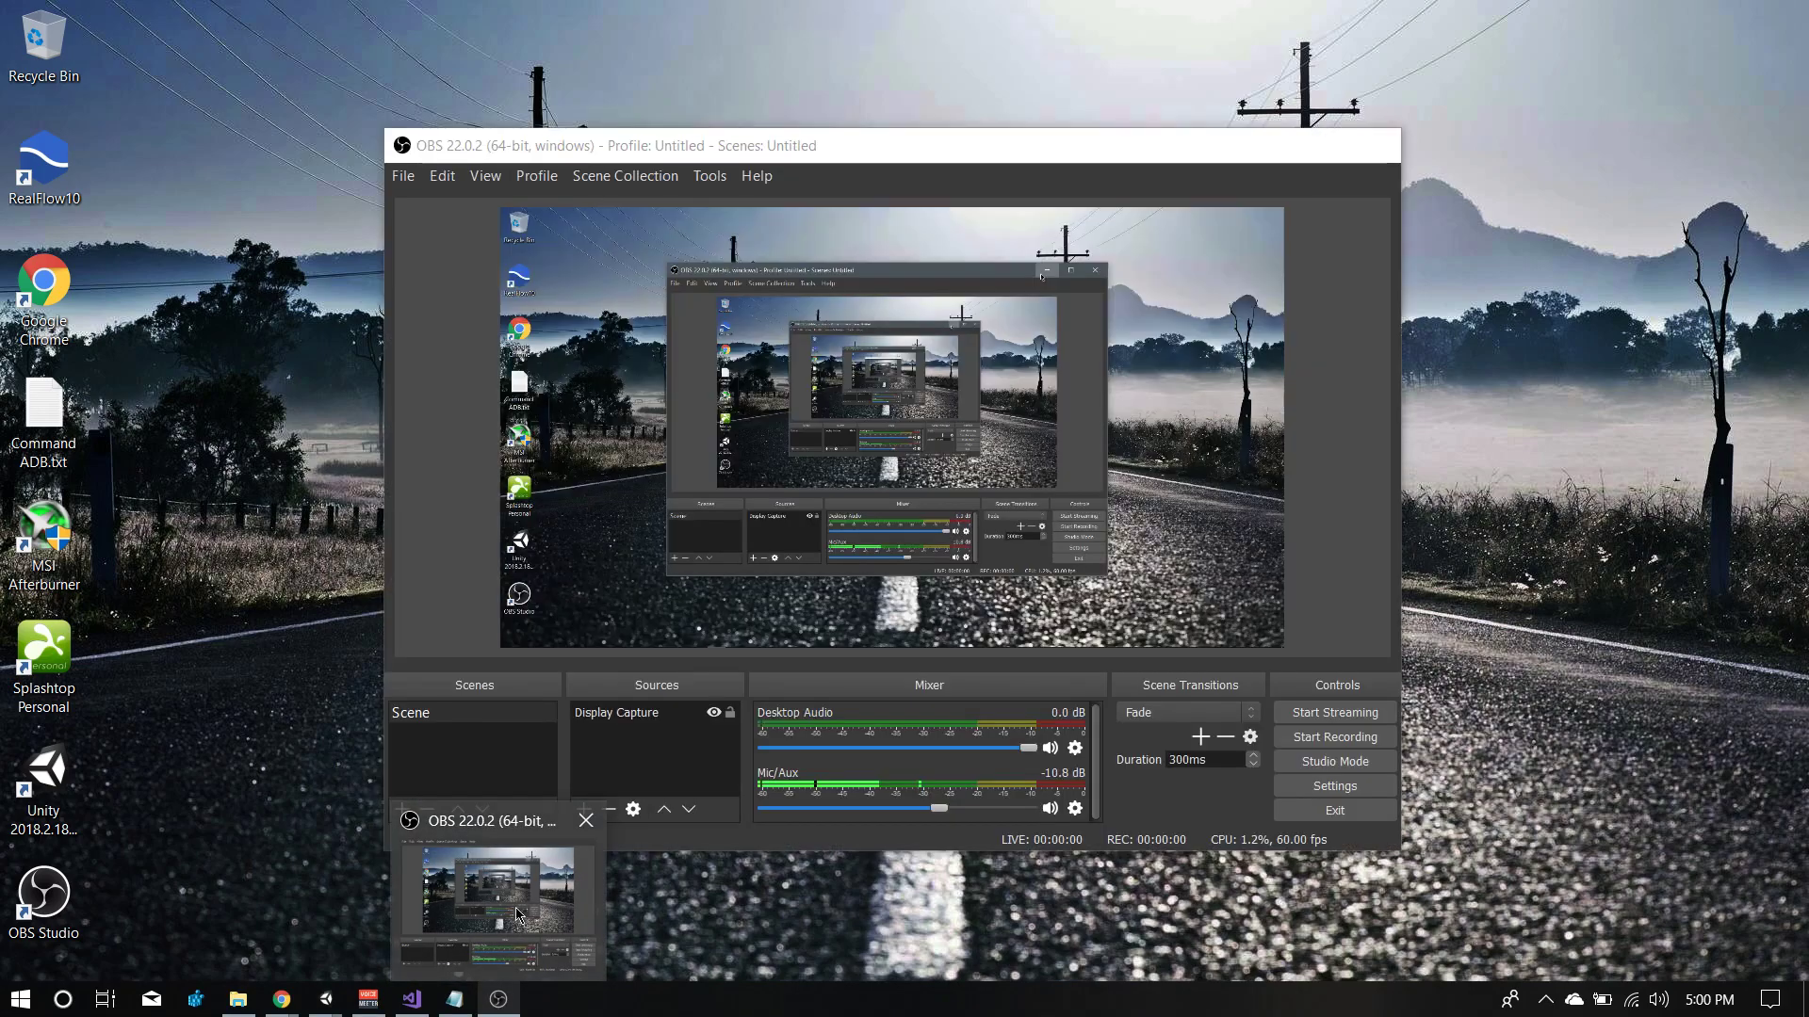
left_click(516, 912)
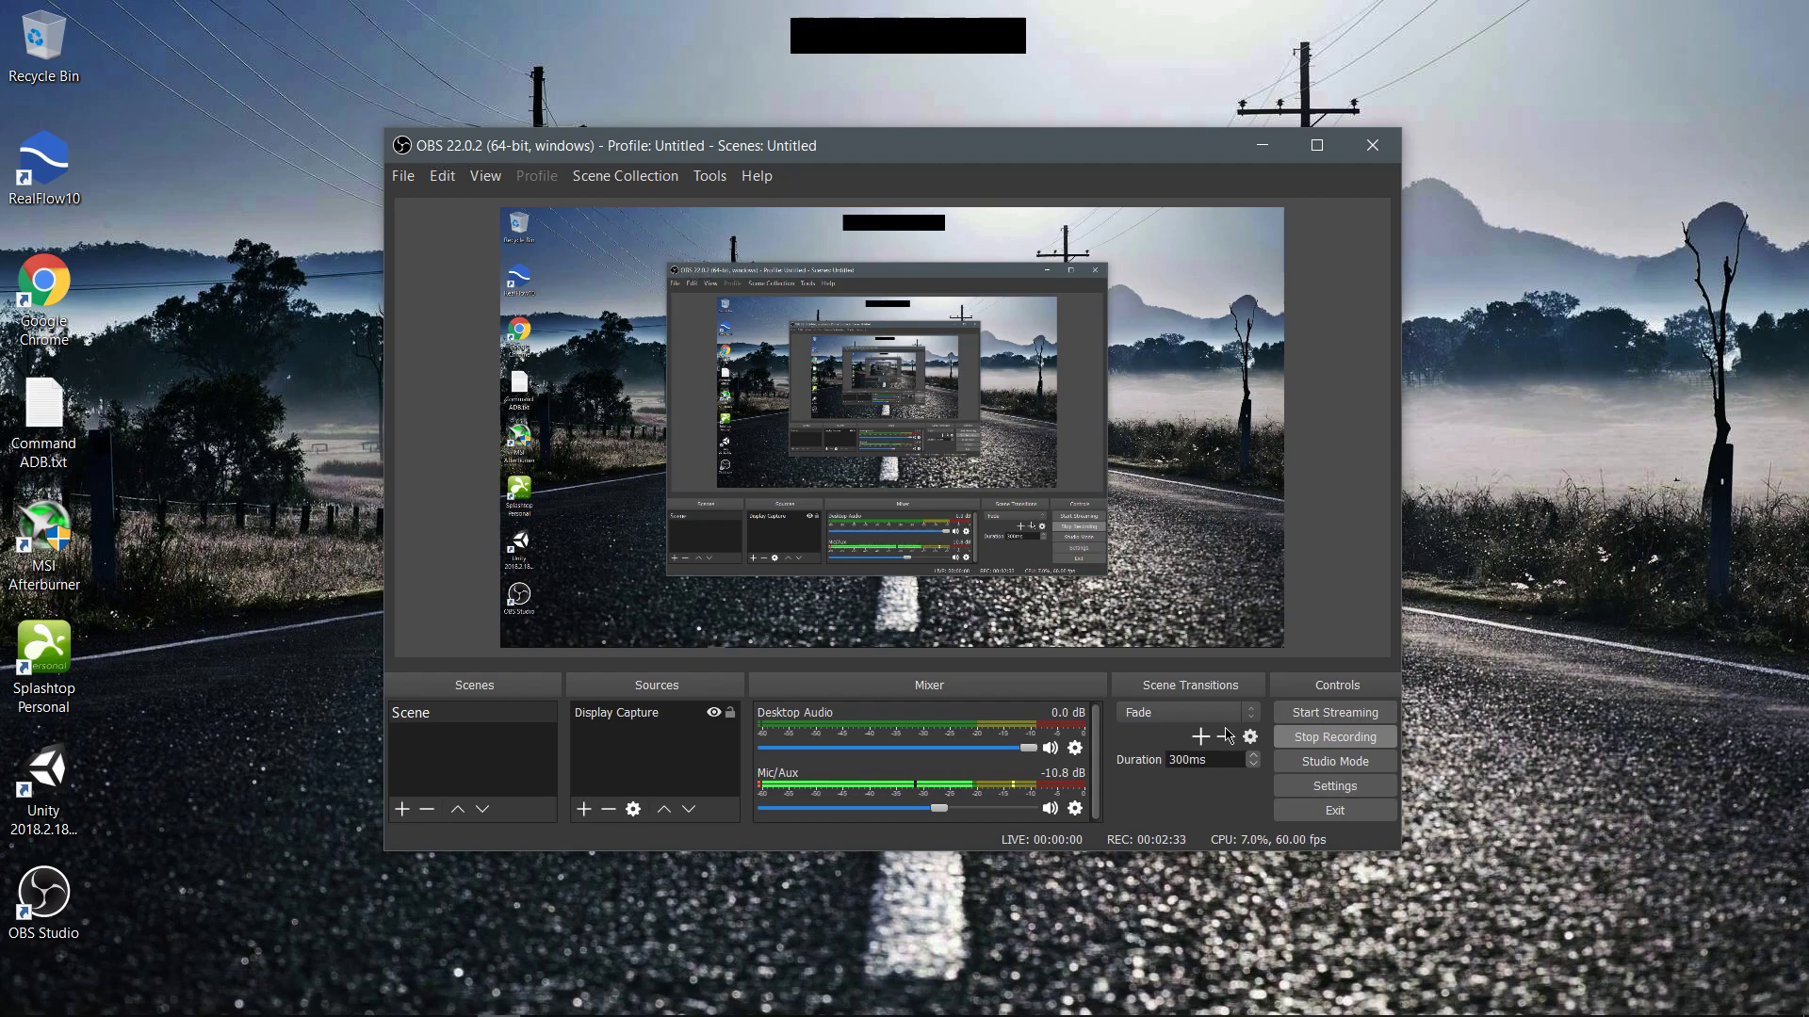
left_click(1340, 792)
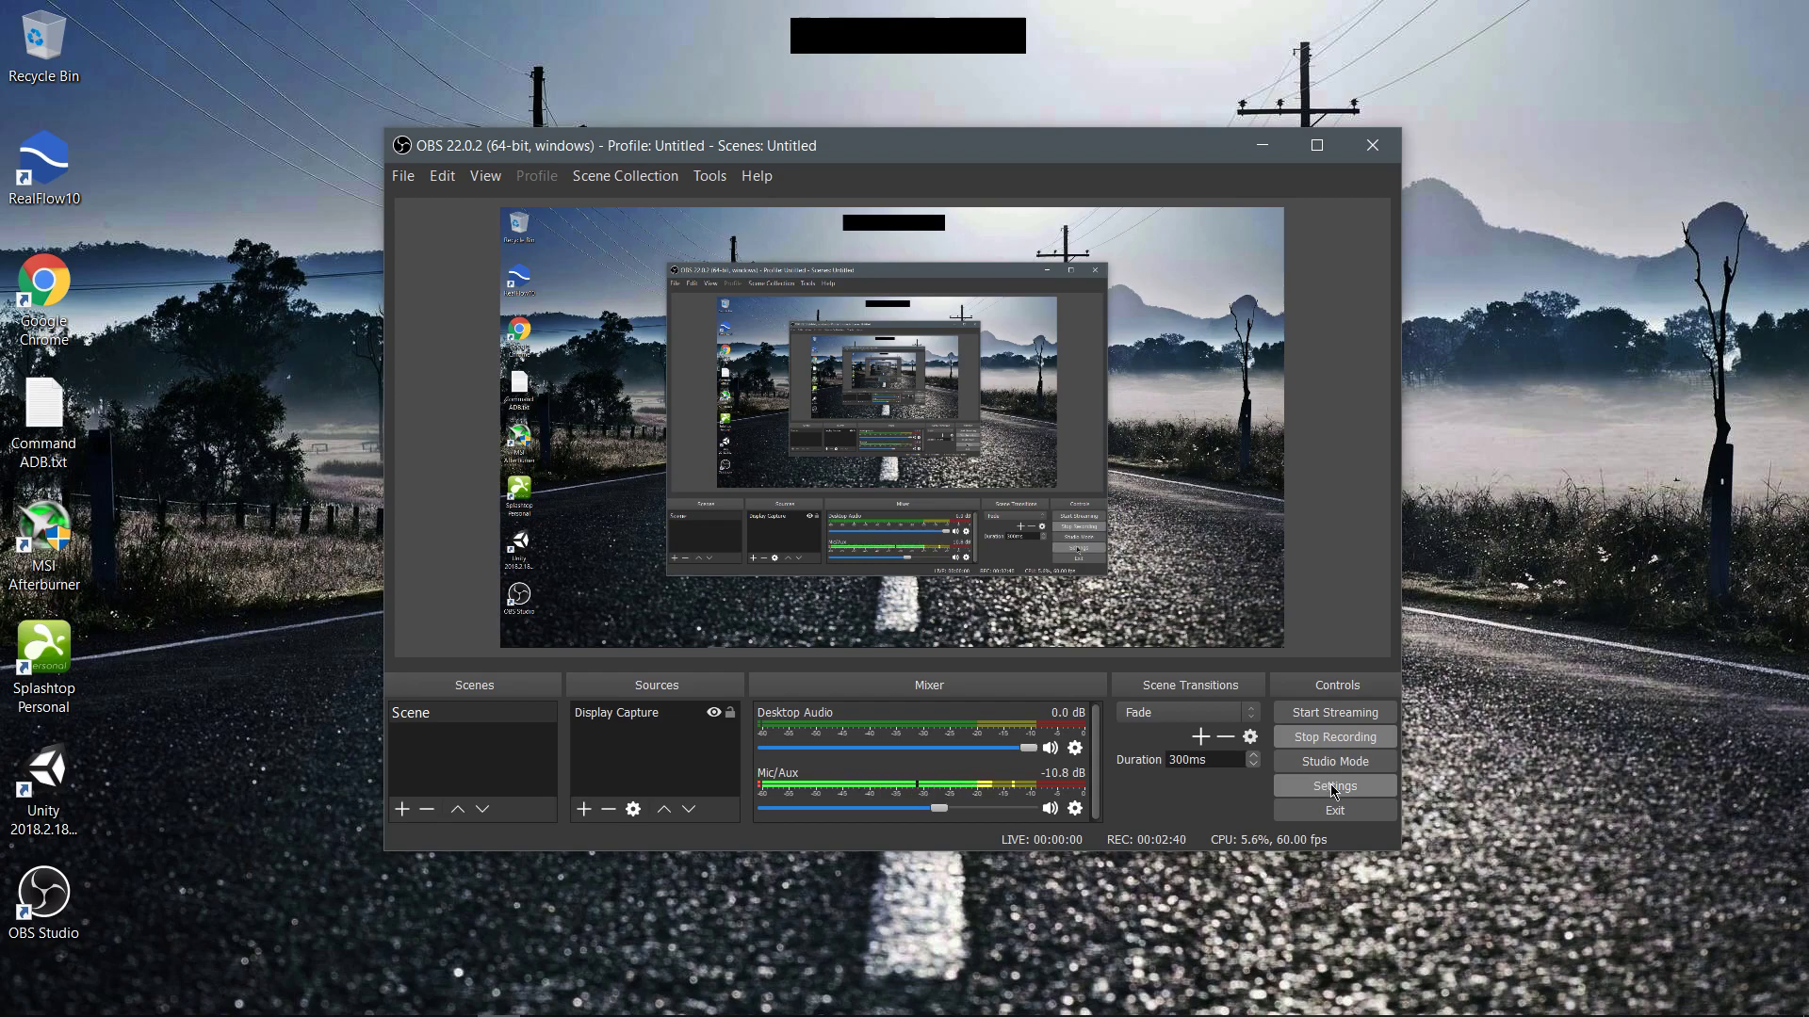
left_click(1335, 789)
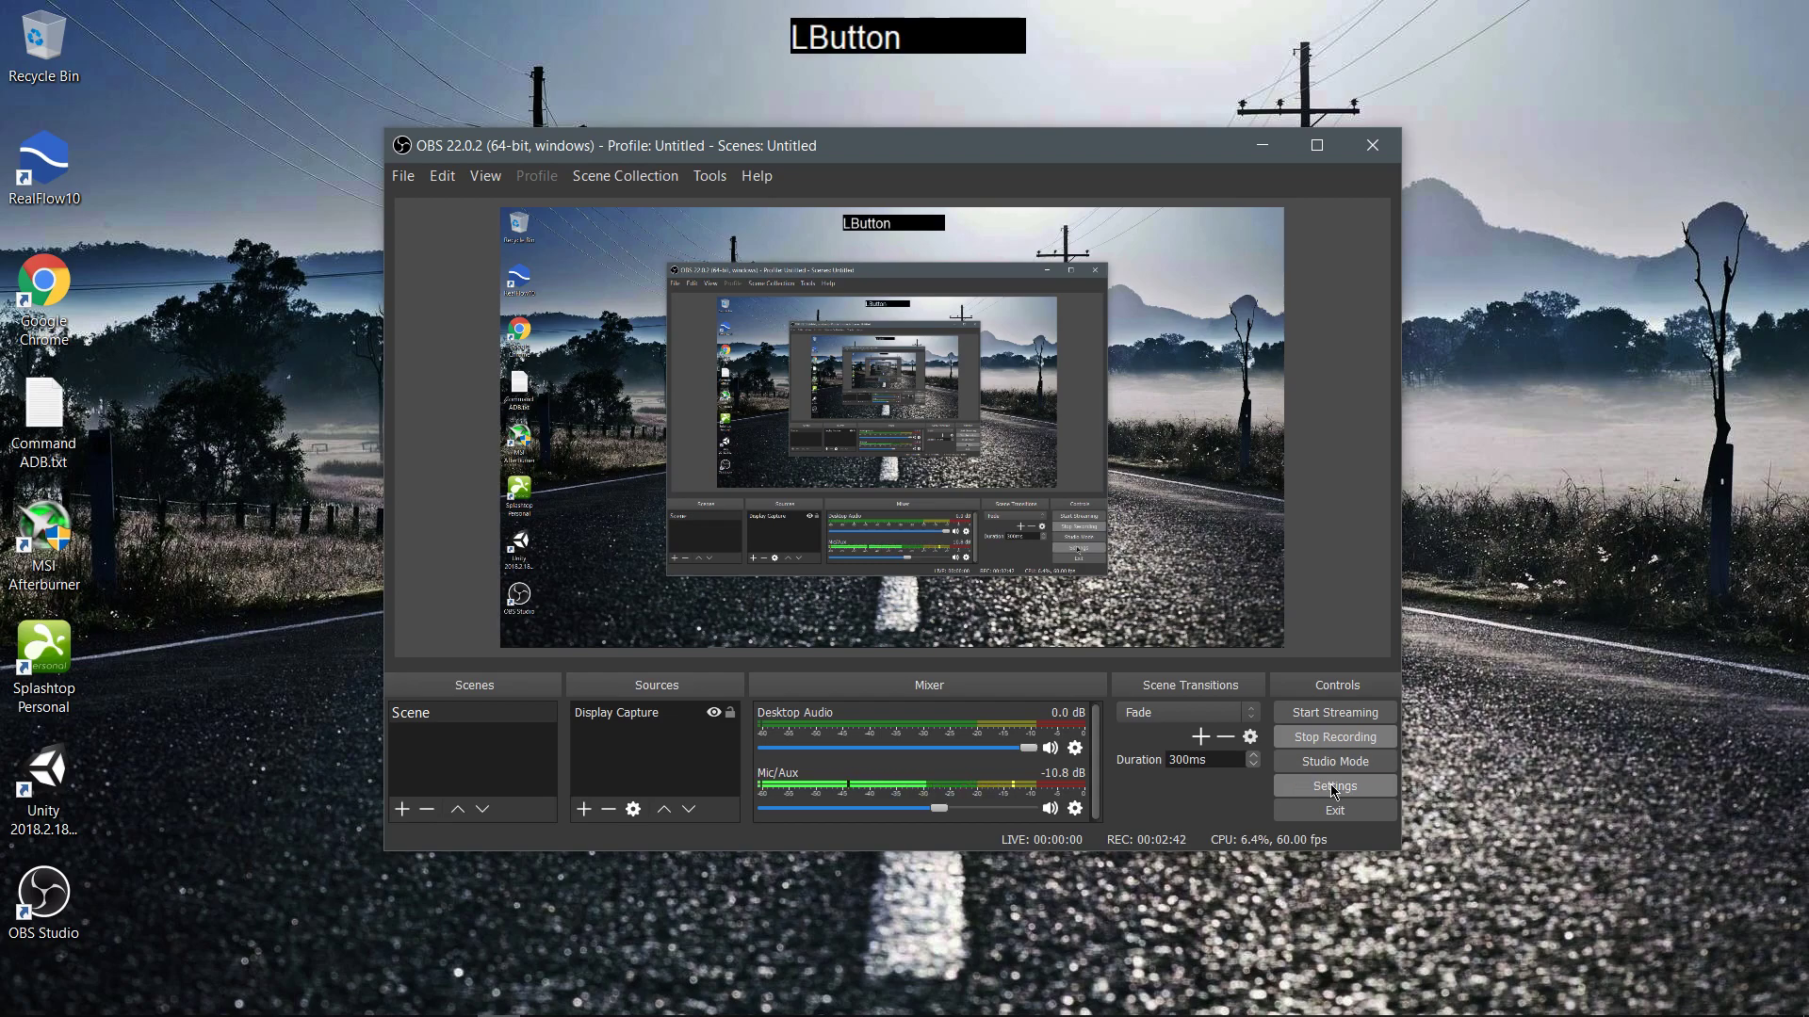
On the Audio page, change the Sample Rate from 44.1khz to 48khz.
left_click(502, 321)
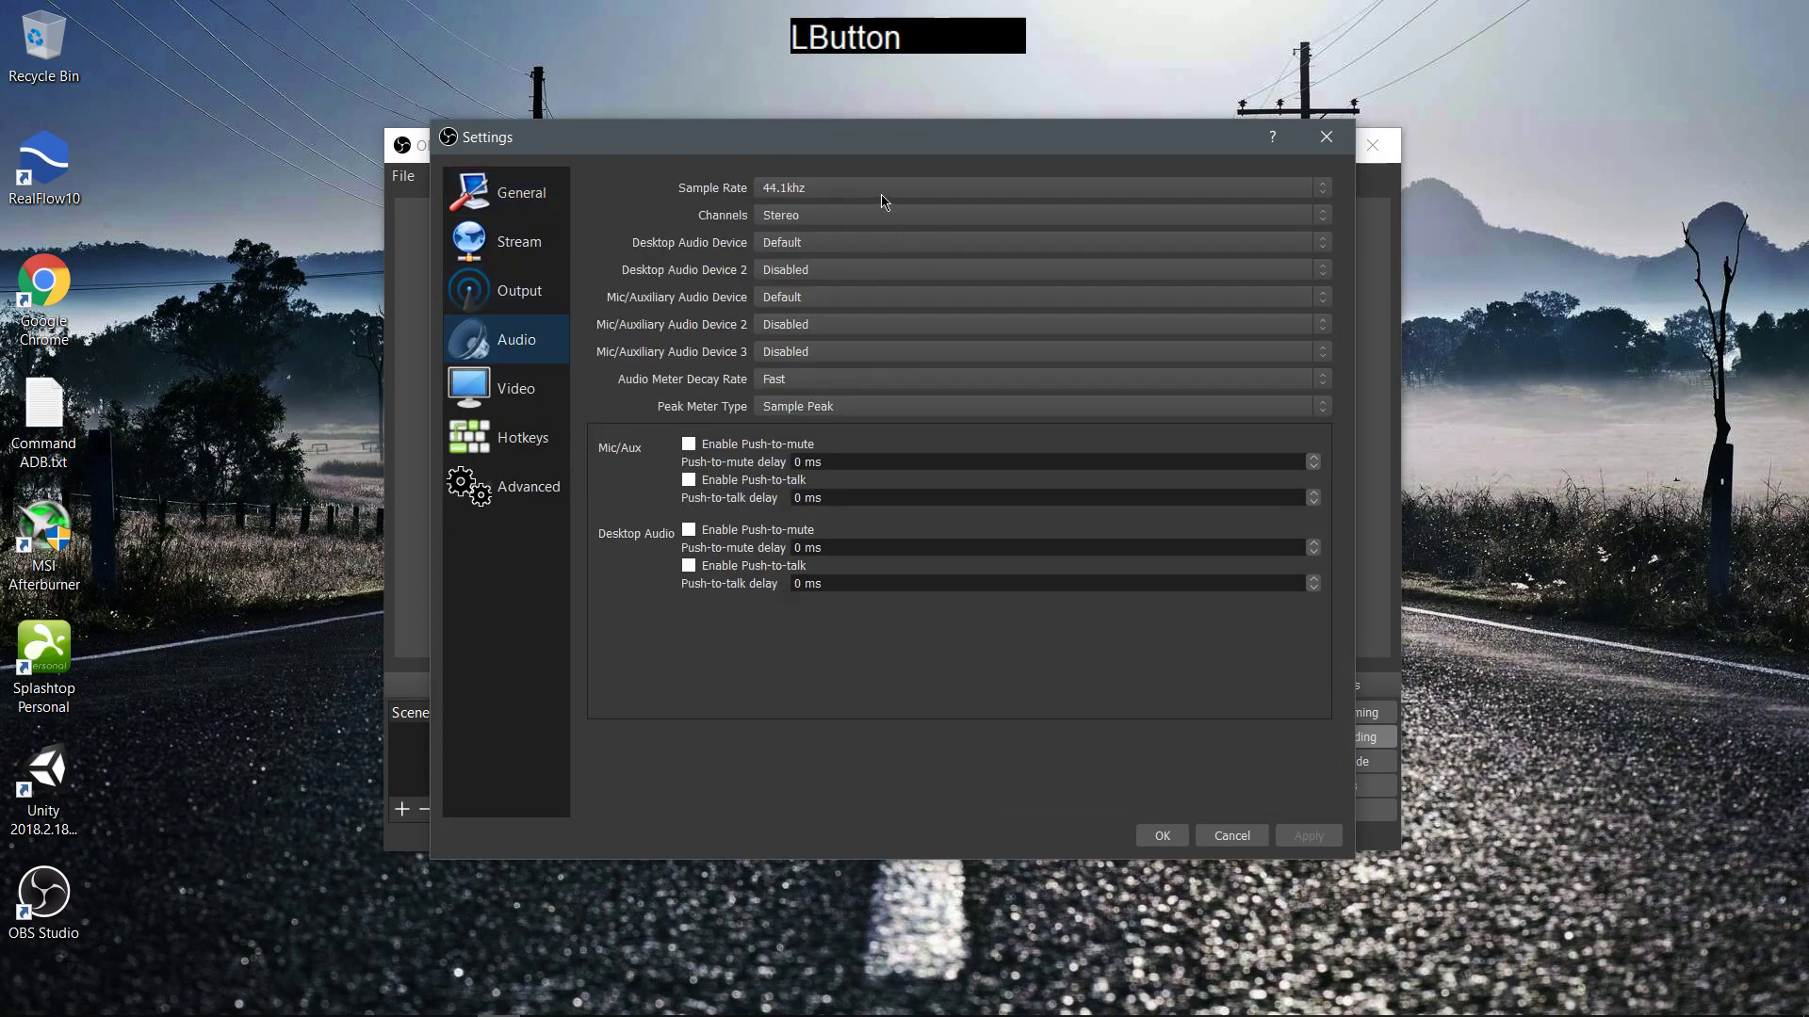
left_click(865, 187)
left_click(573, 340)
left_click_drag(510, 143, 476, 173)
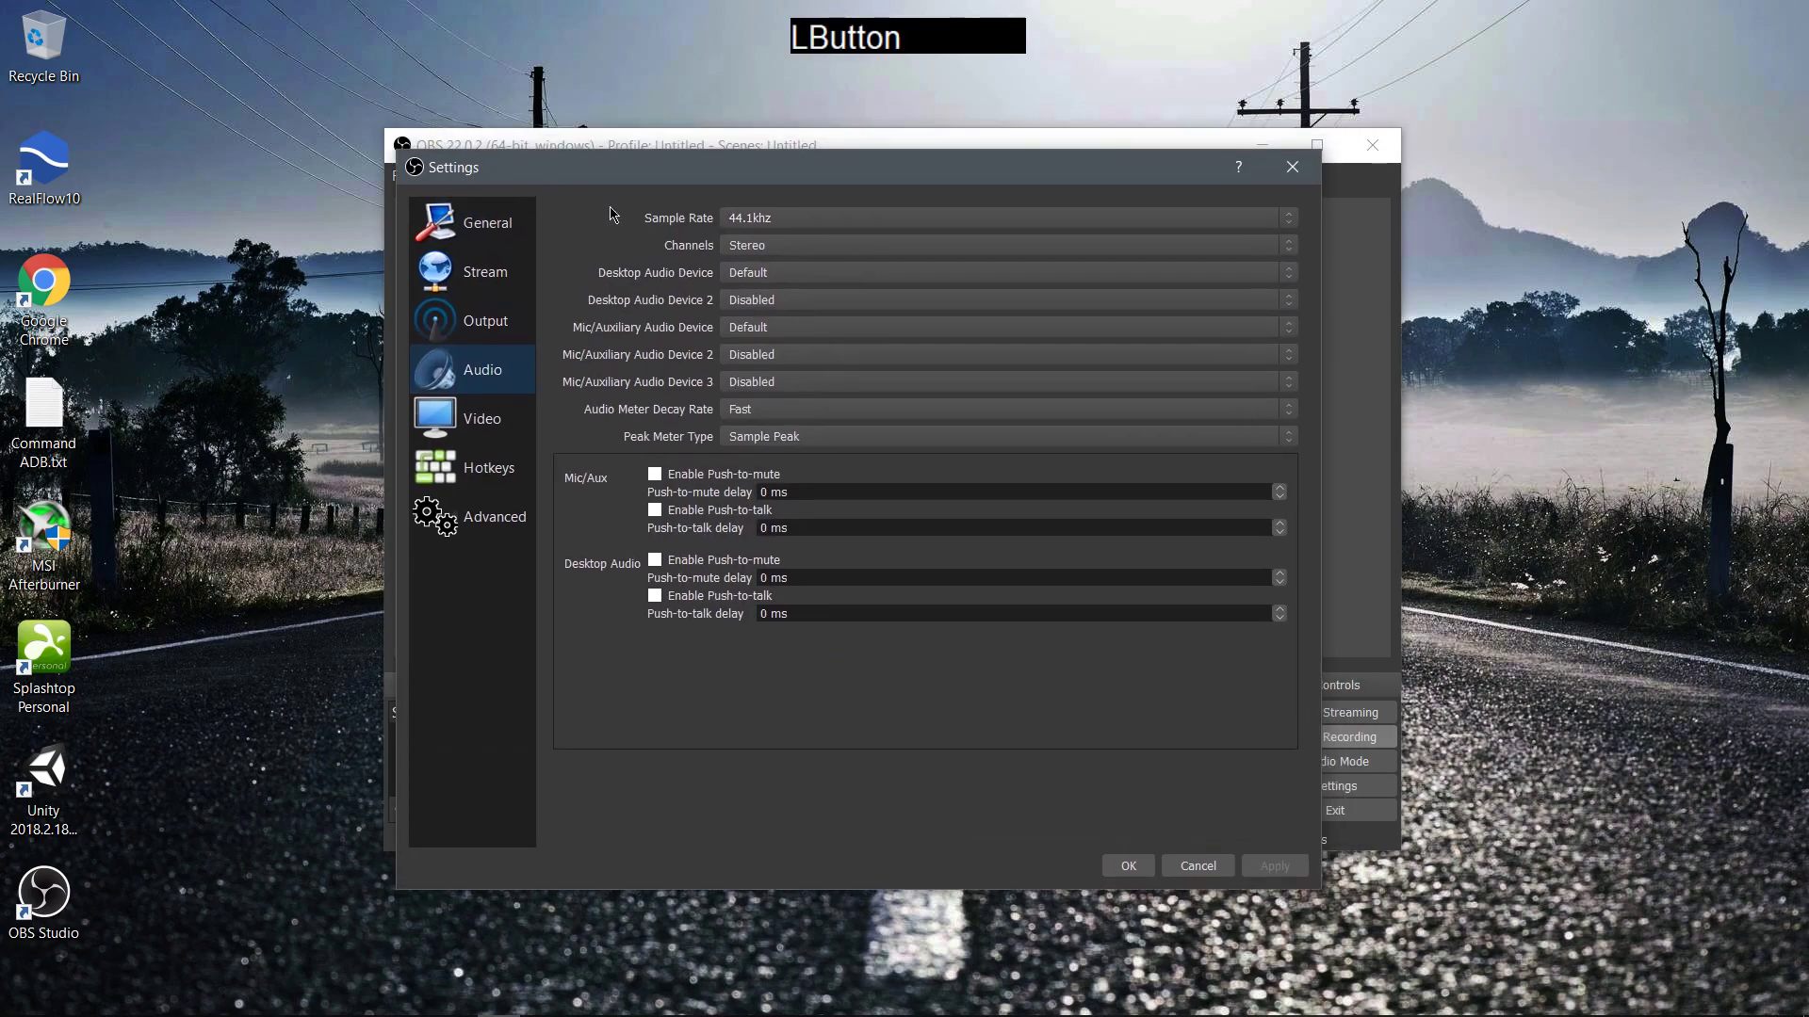
left_click(734, 224)
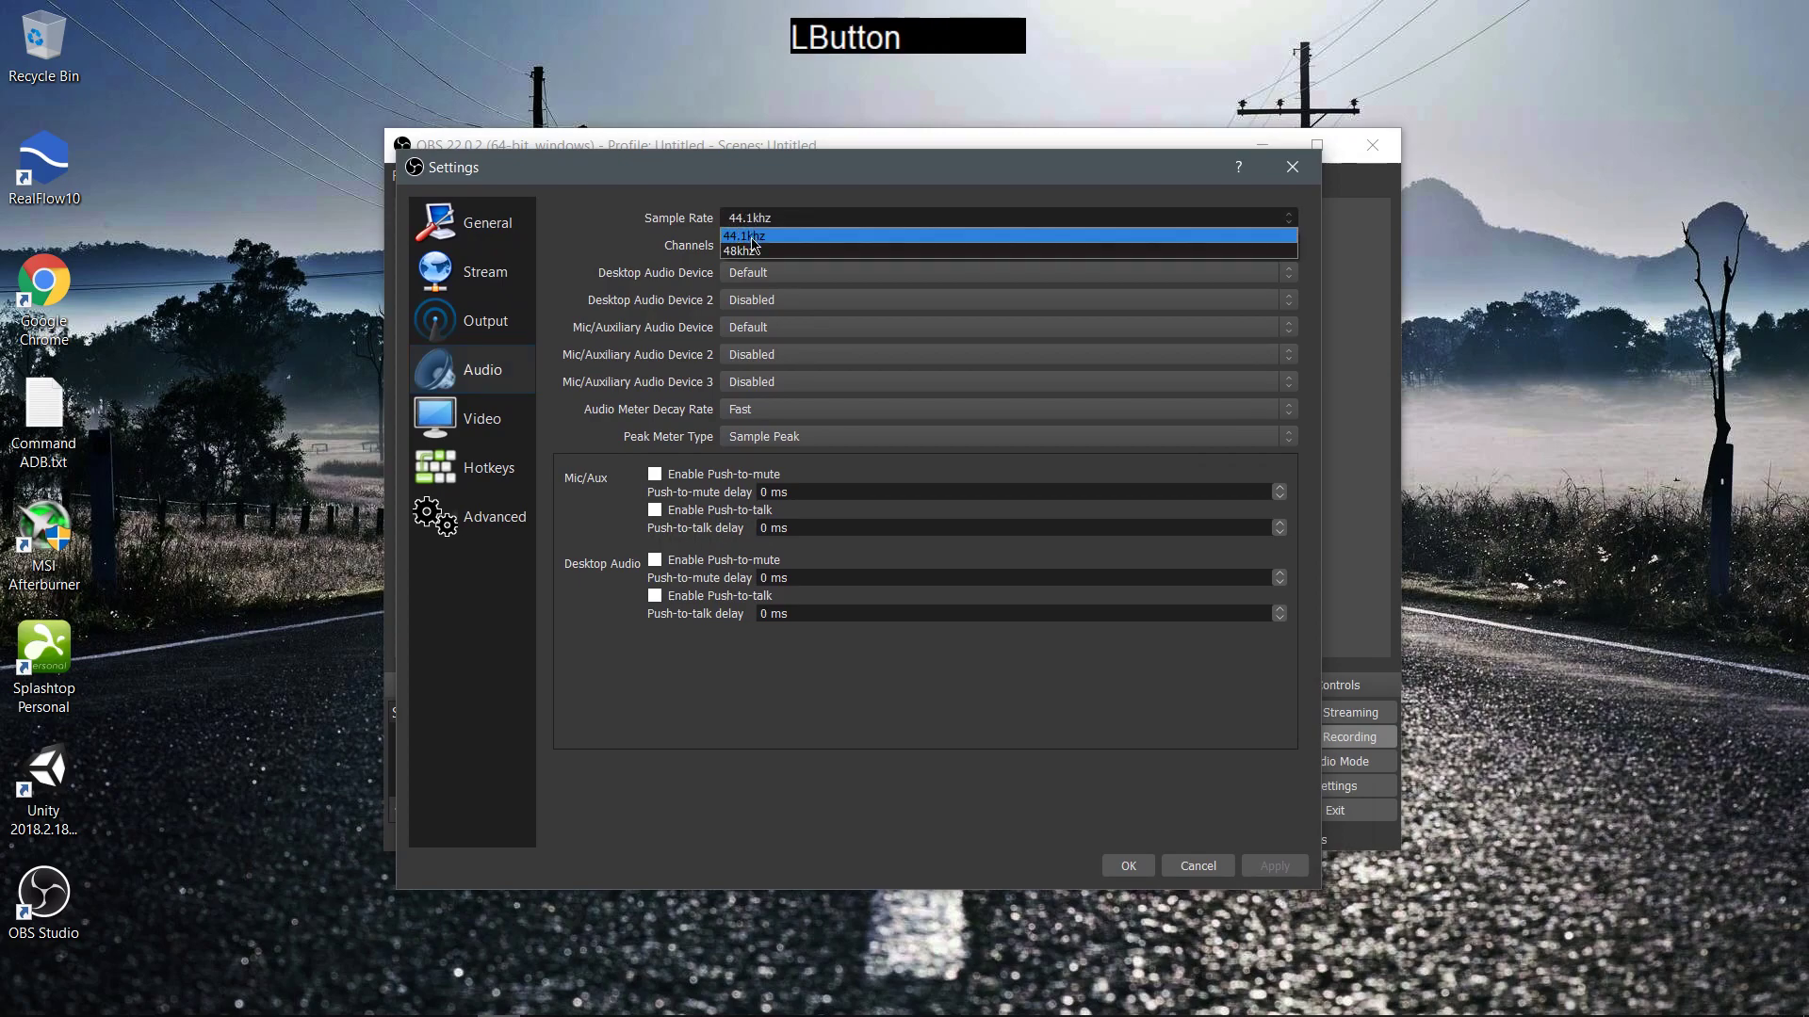
left_click(741, 252)
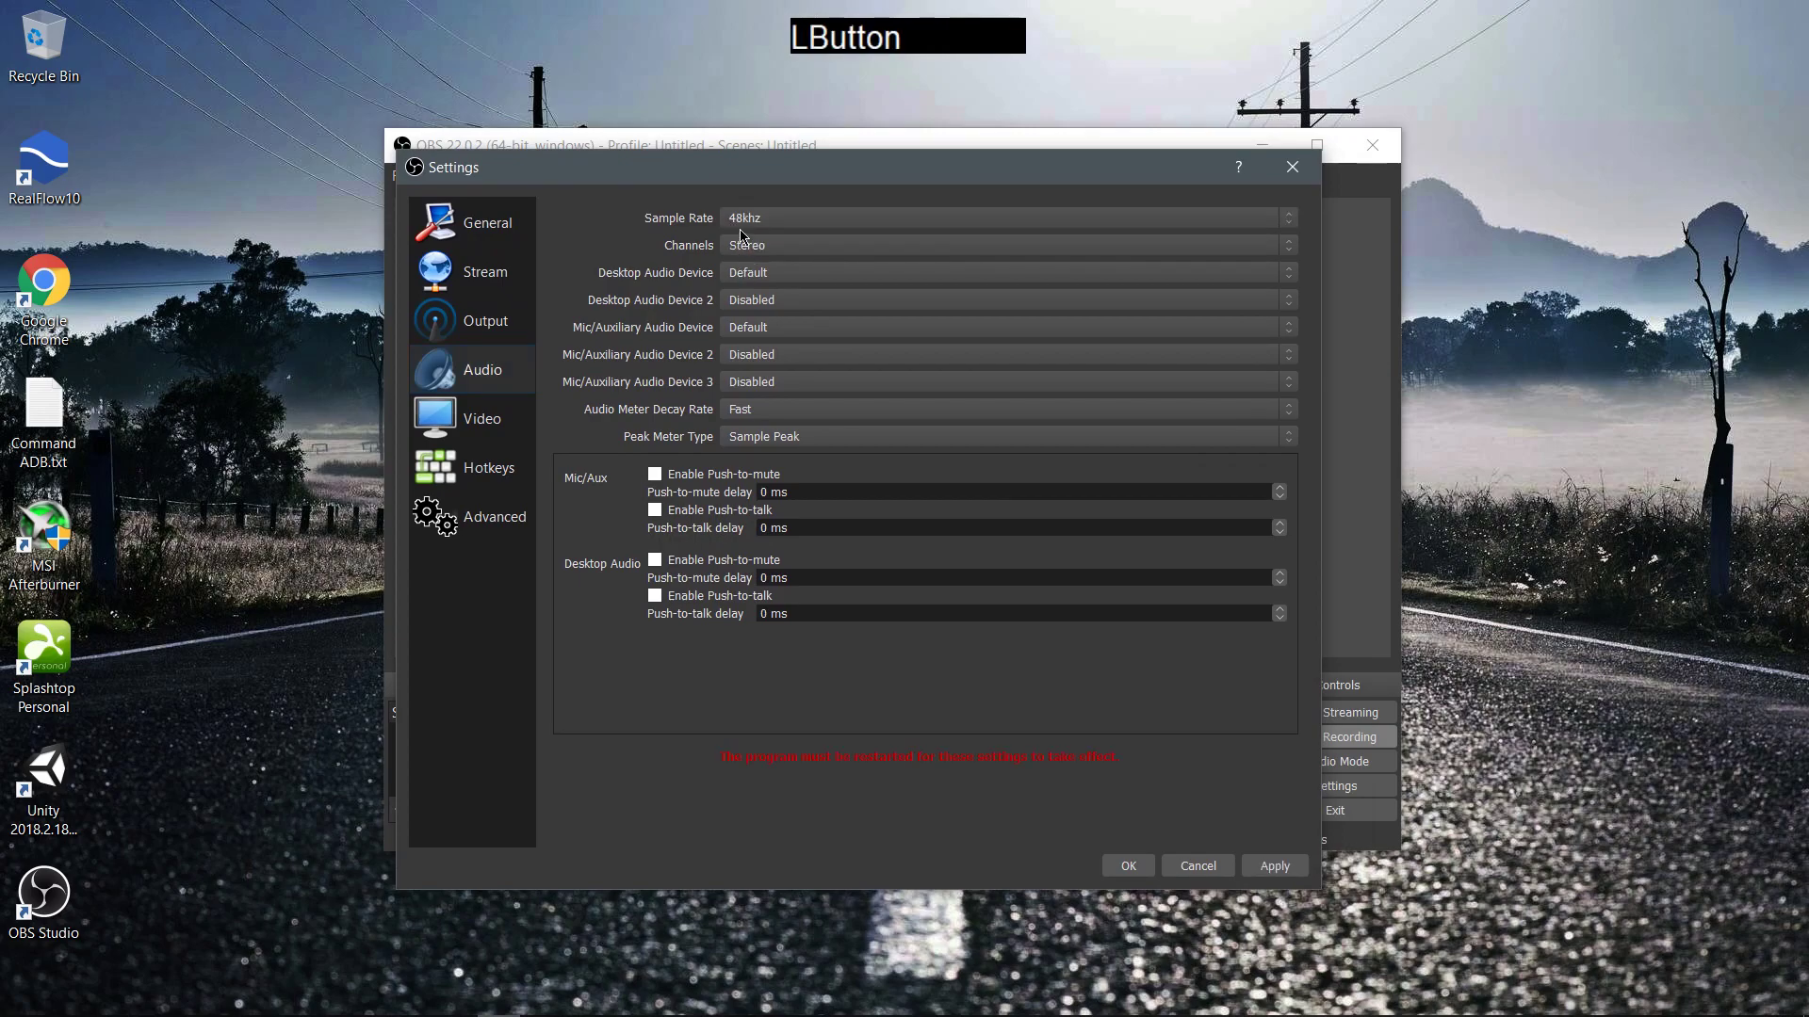
left_click(771, 227)
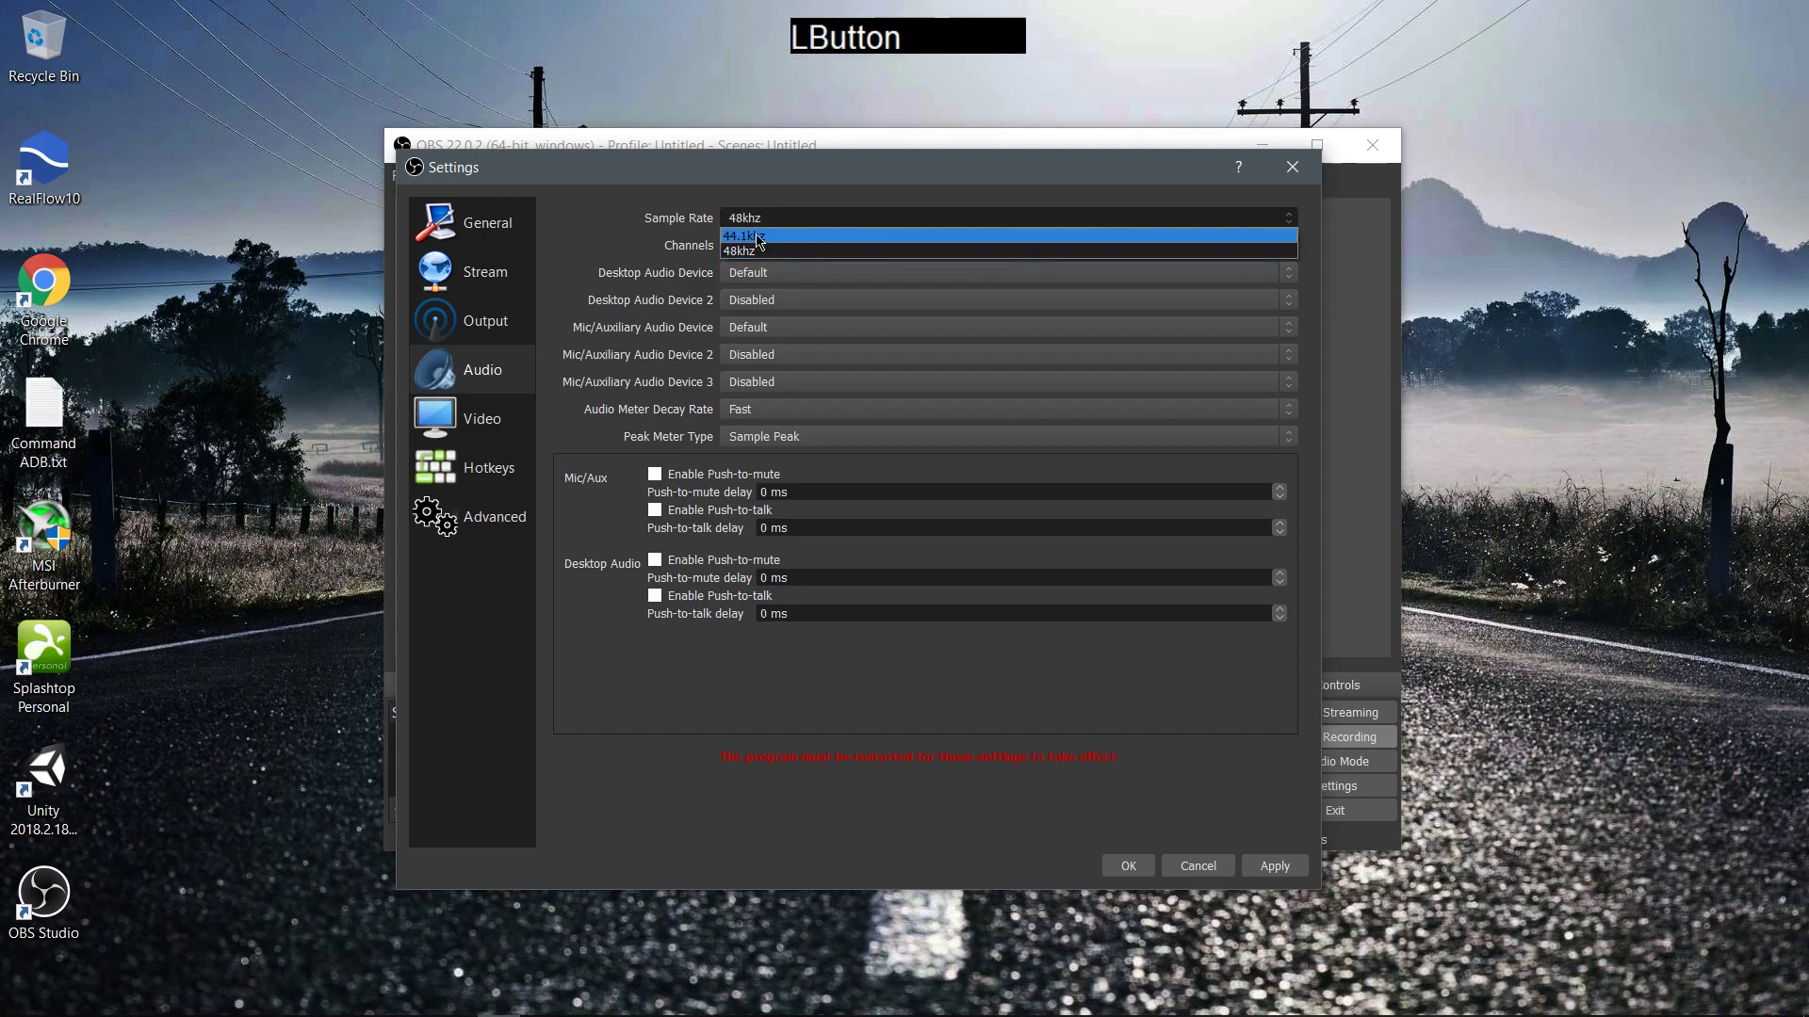
left_click(747, 256)
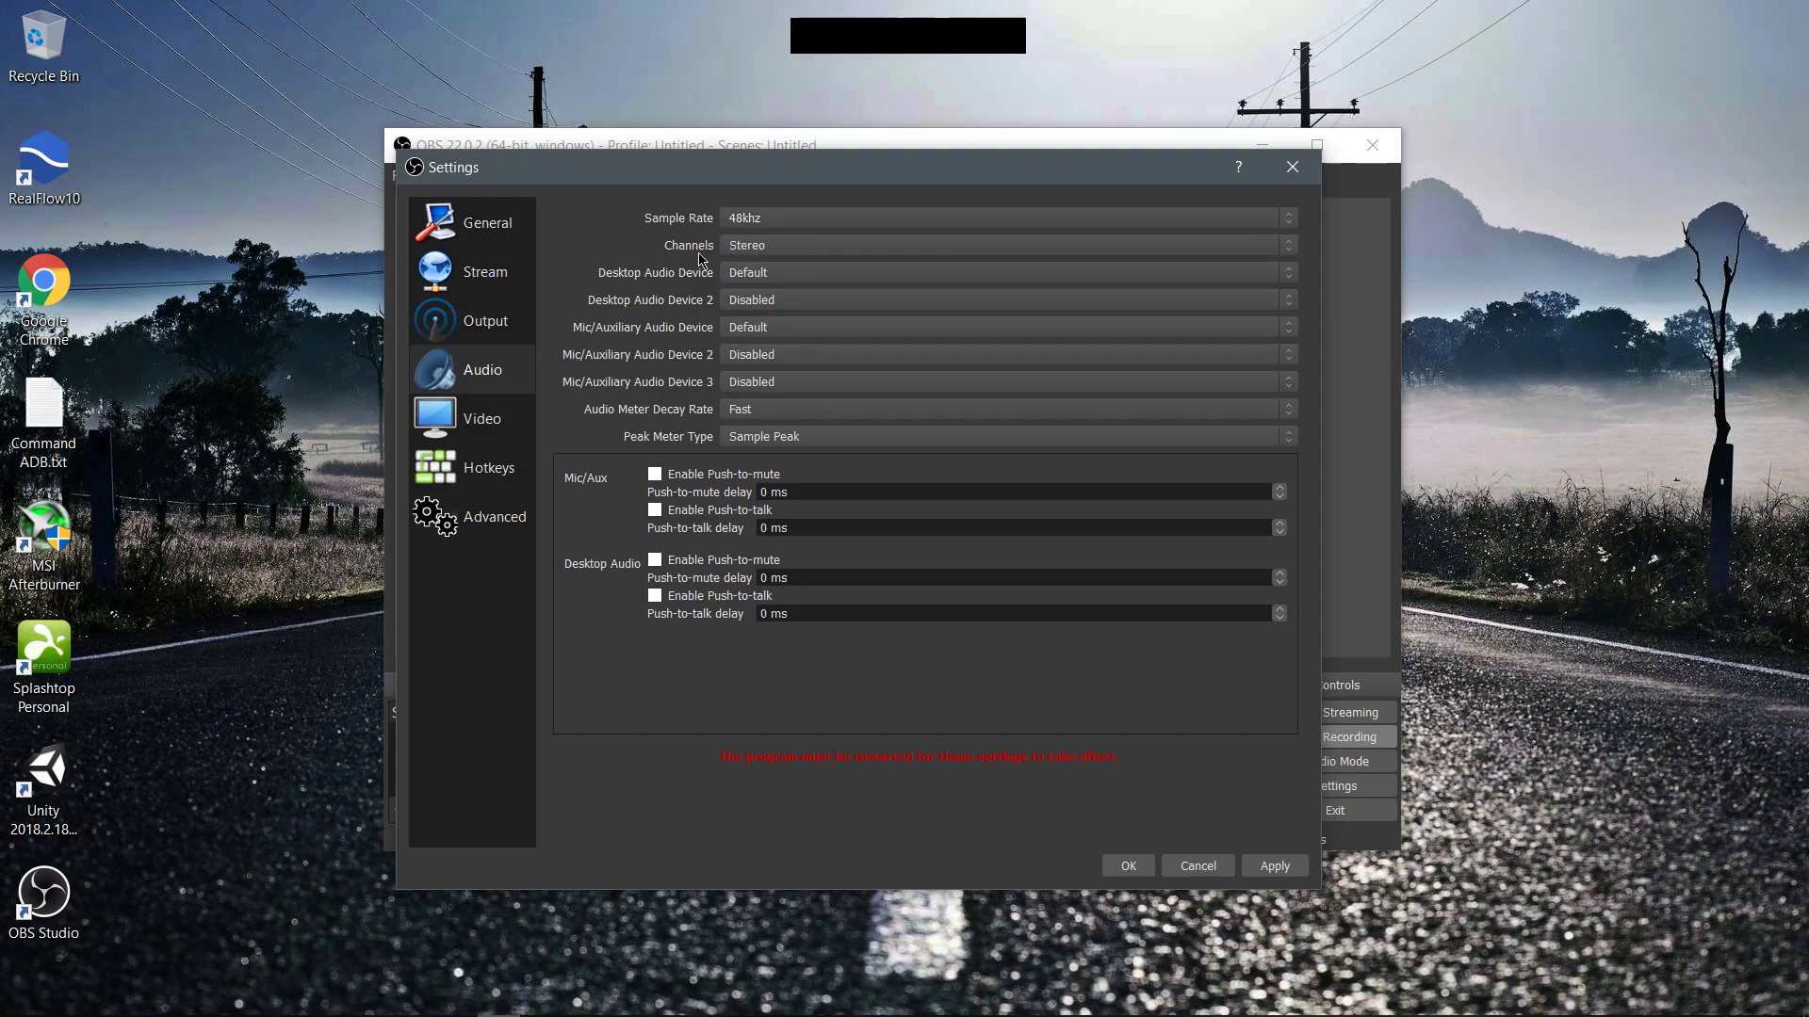
Keep Channels at Stereo and the Mic device at Default, check Advanced, and apply with OK.
left_click(742, 250)
left_click(756, 279)
left_click(747, 330)
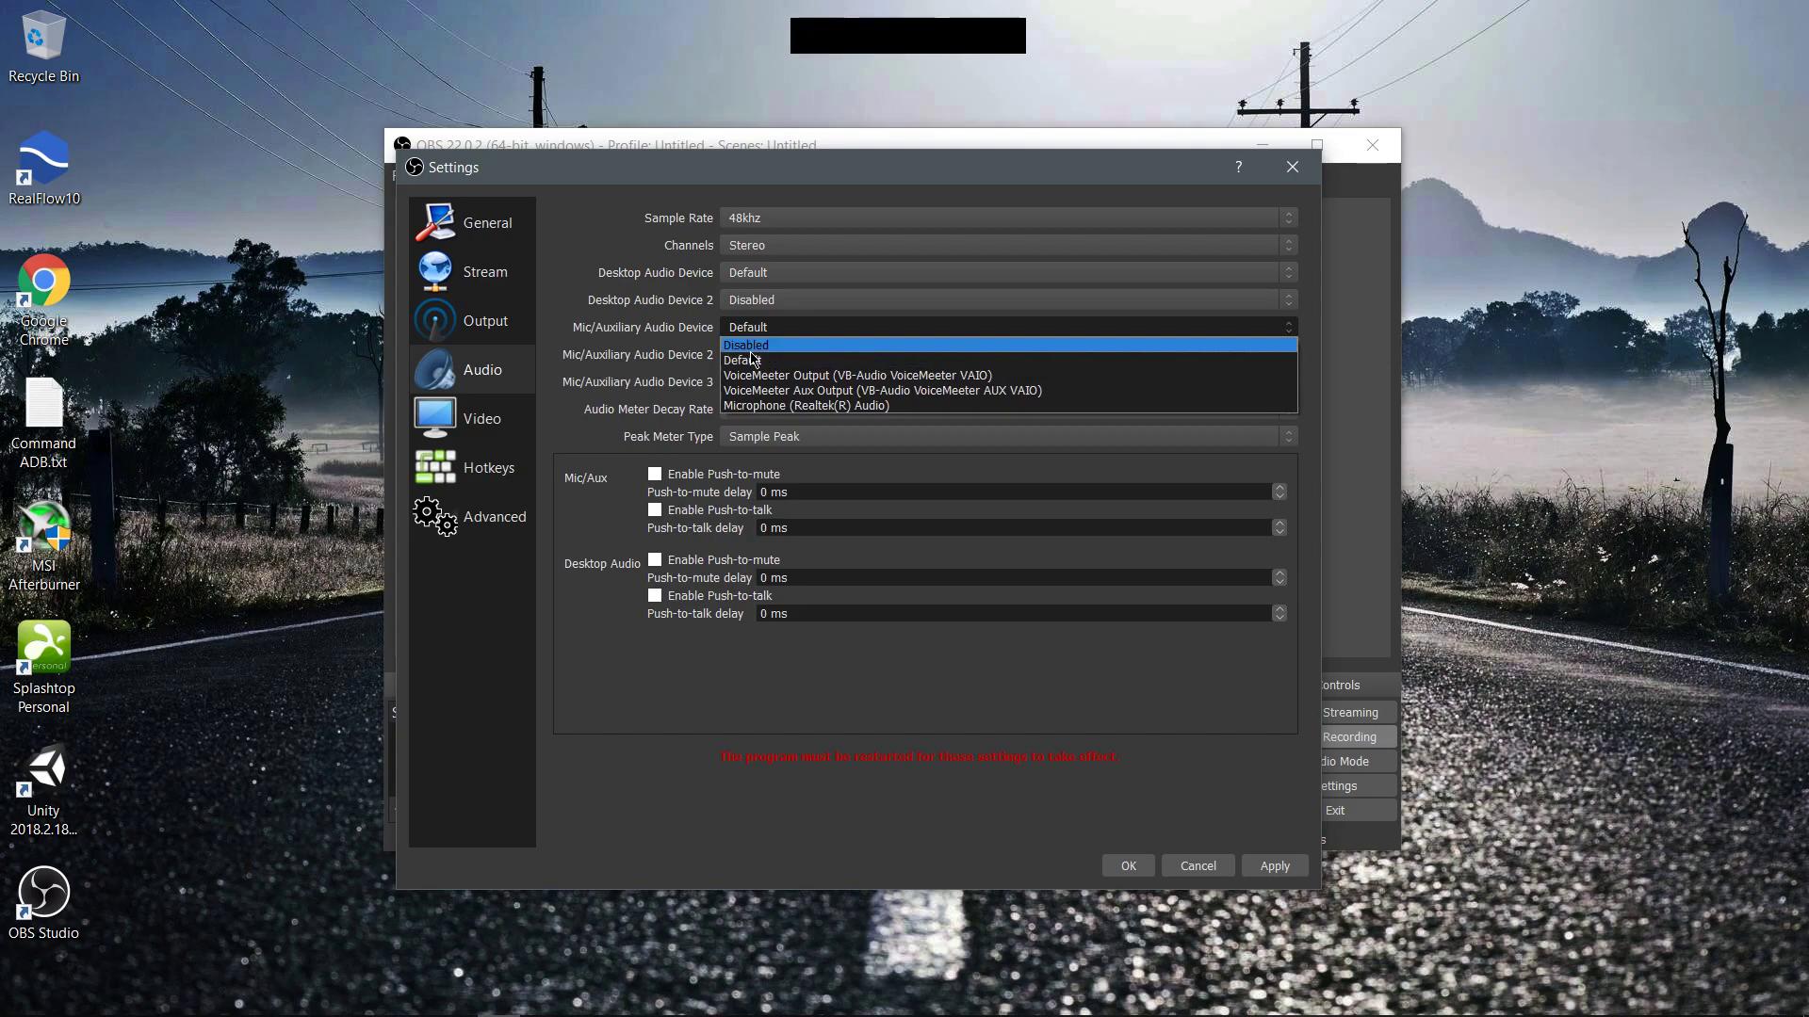
left_click(707, 340)
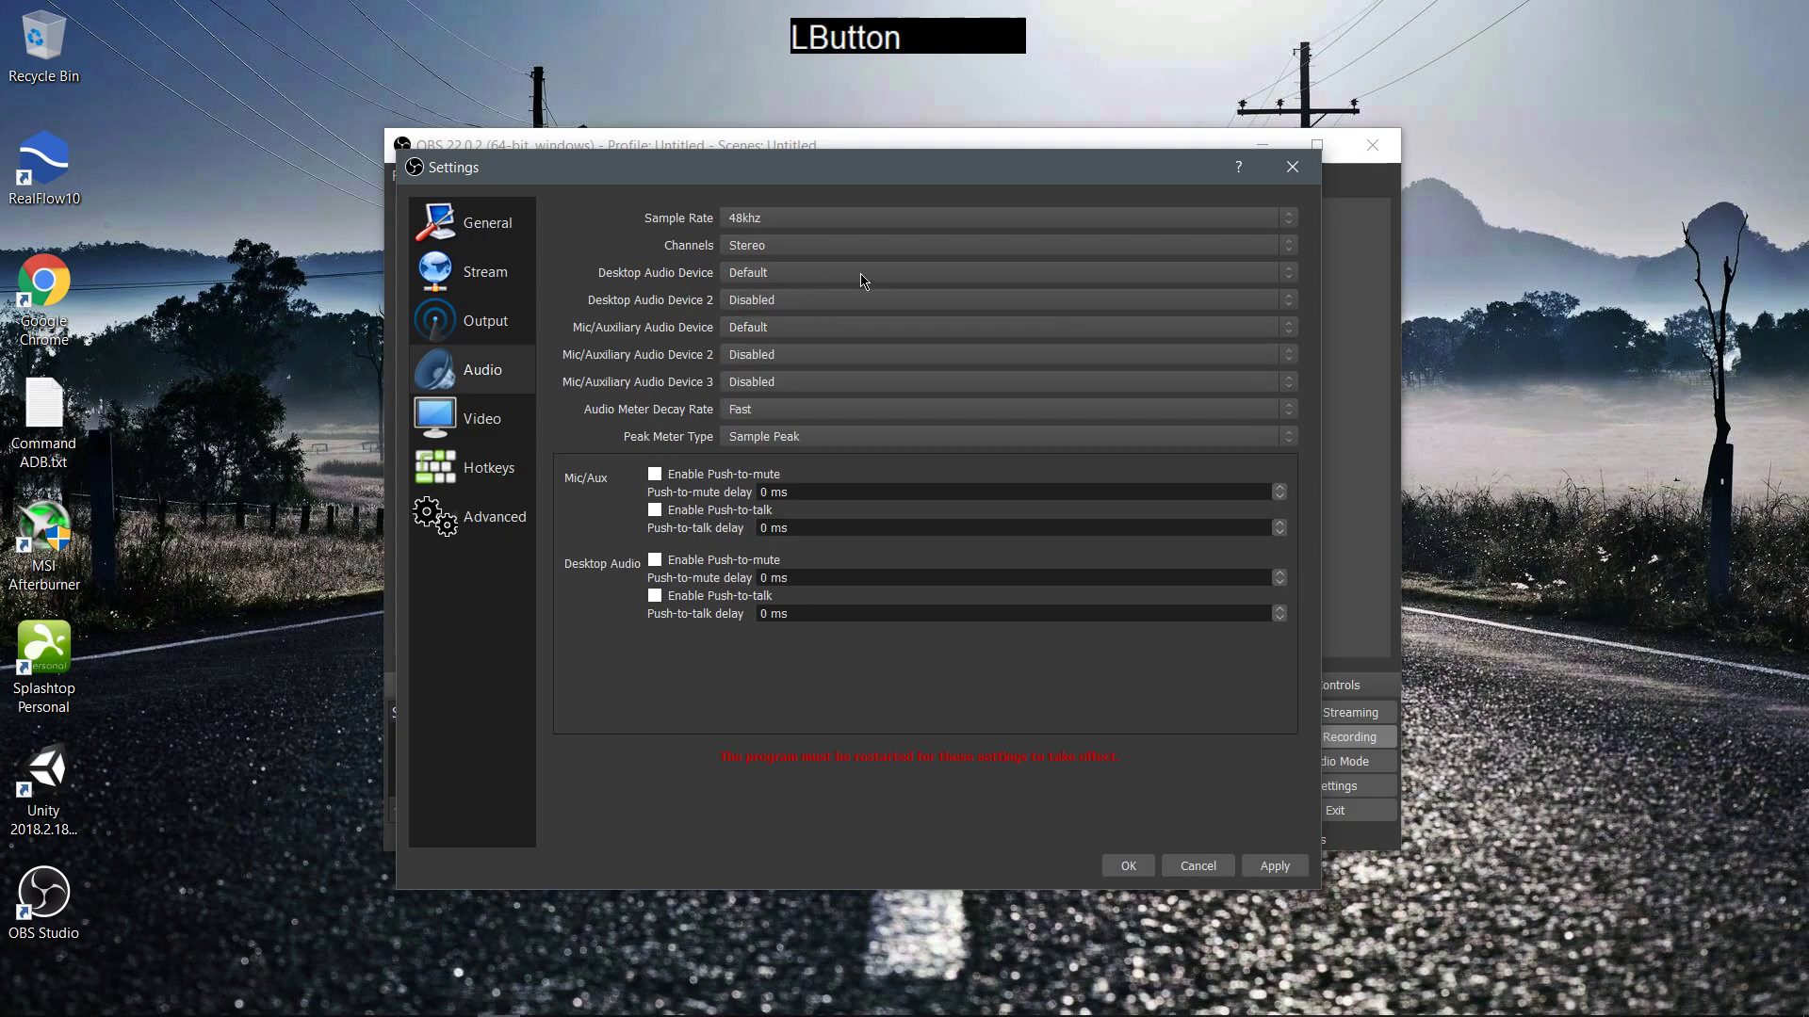
left_click(483, 514)
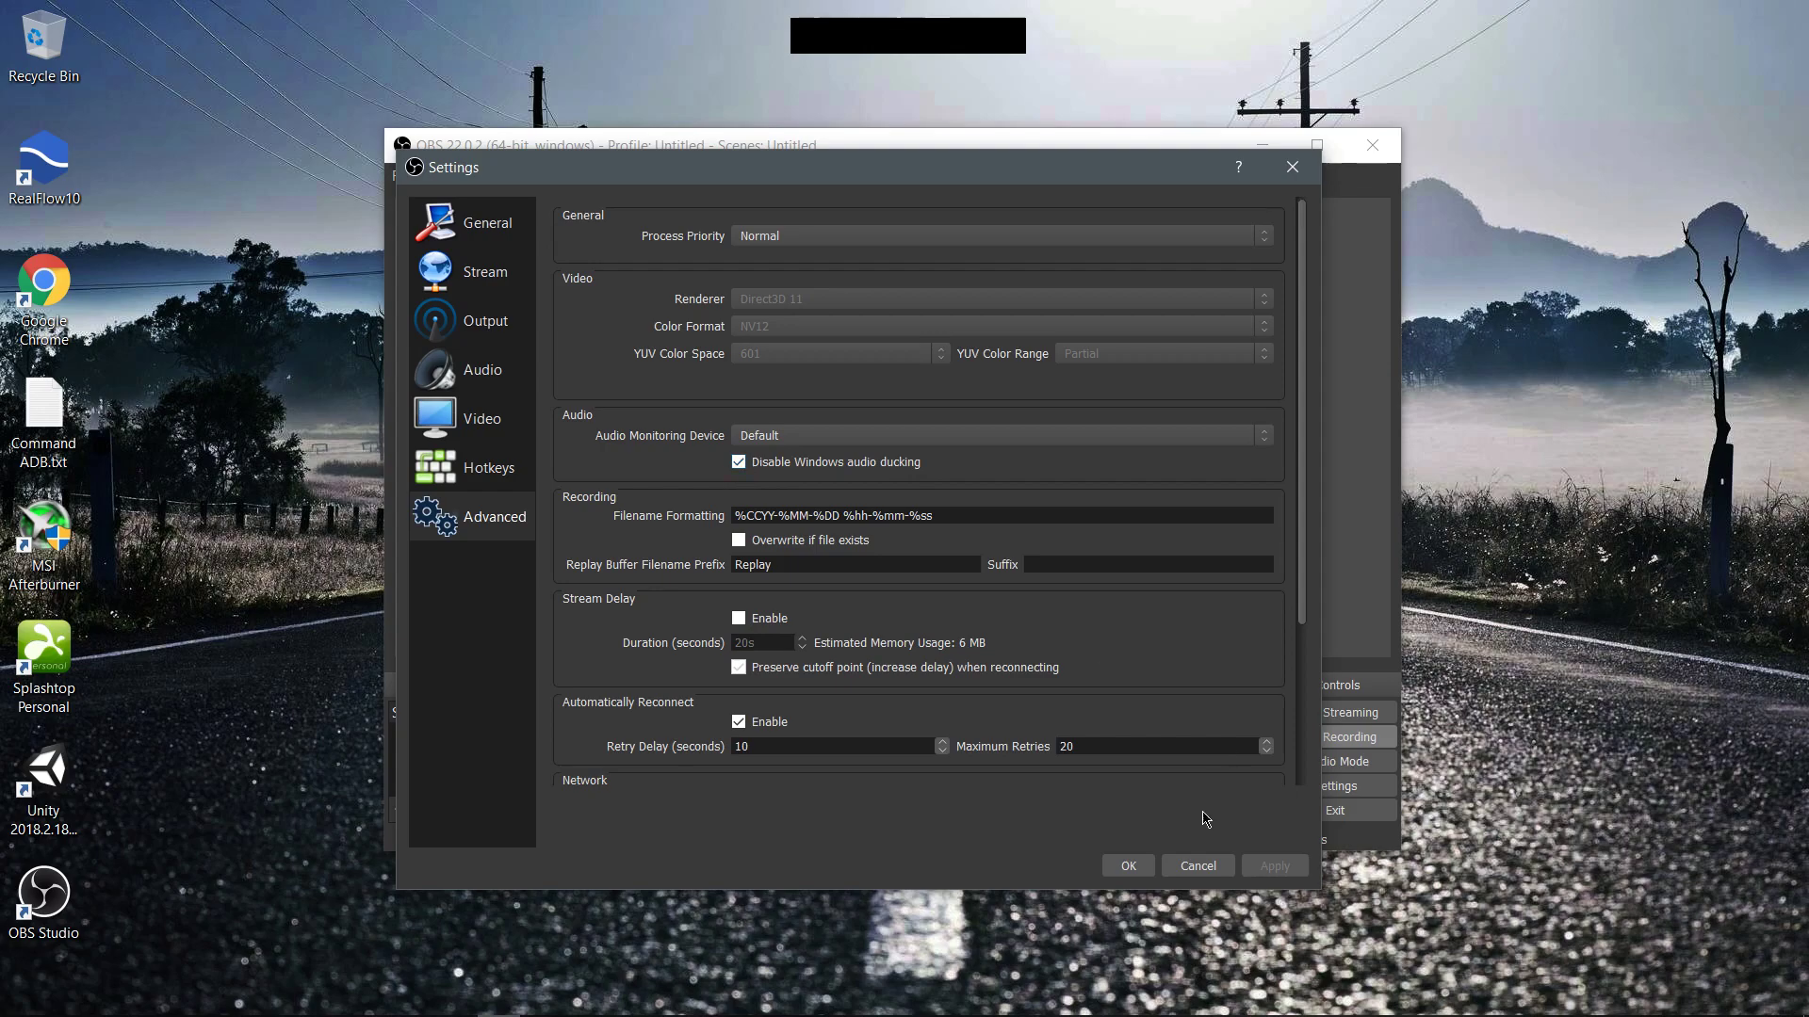
left_click(1129, 865)
Decline the Exit OBS prompt and open the Mic/Aux gear options to reach its filters.
left_click(1372, 144)
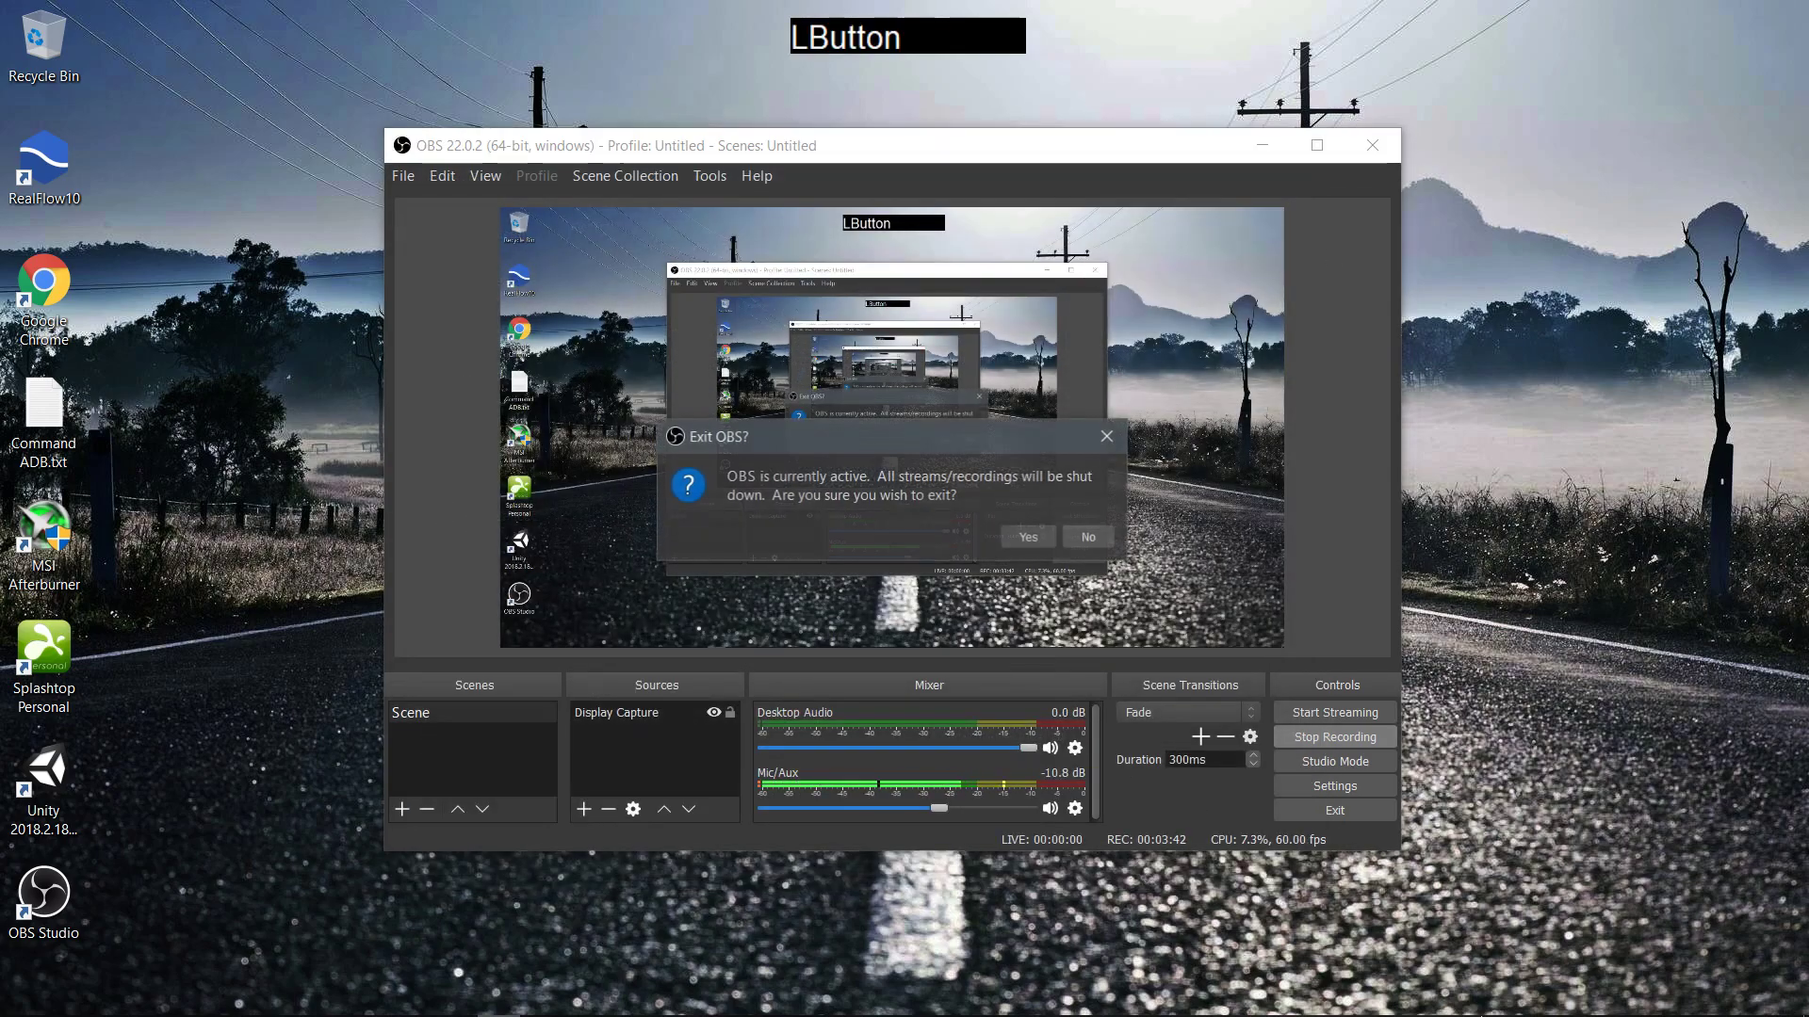
left_click(1083, 538)
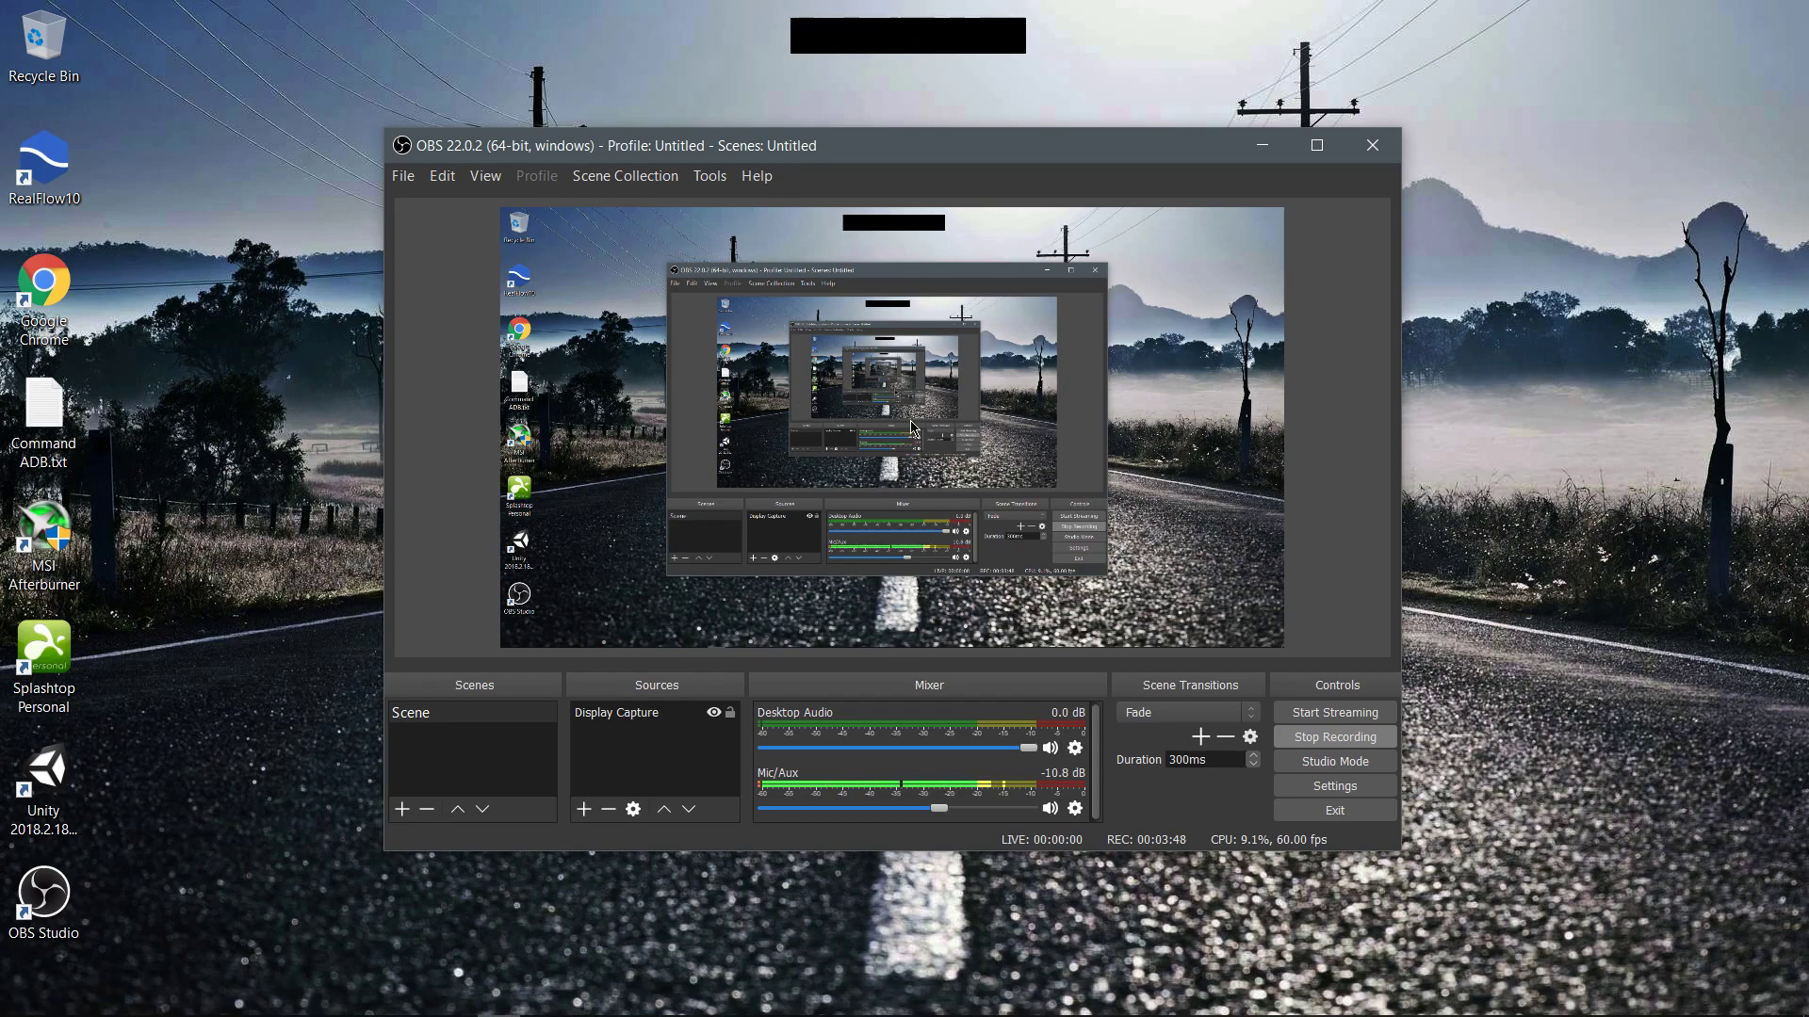
left_click(1075, 810)
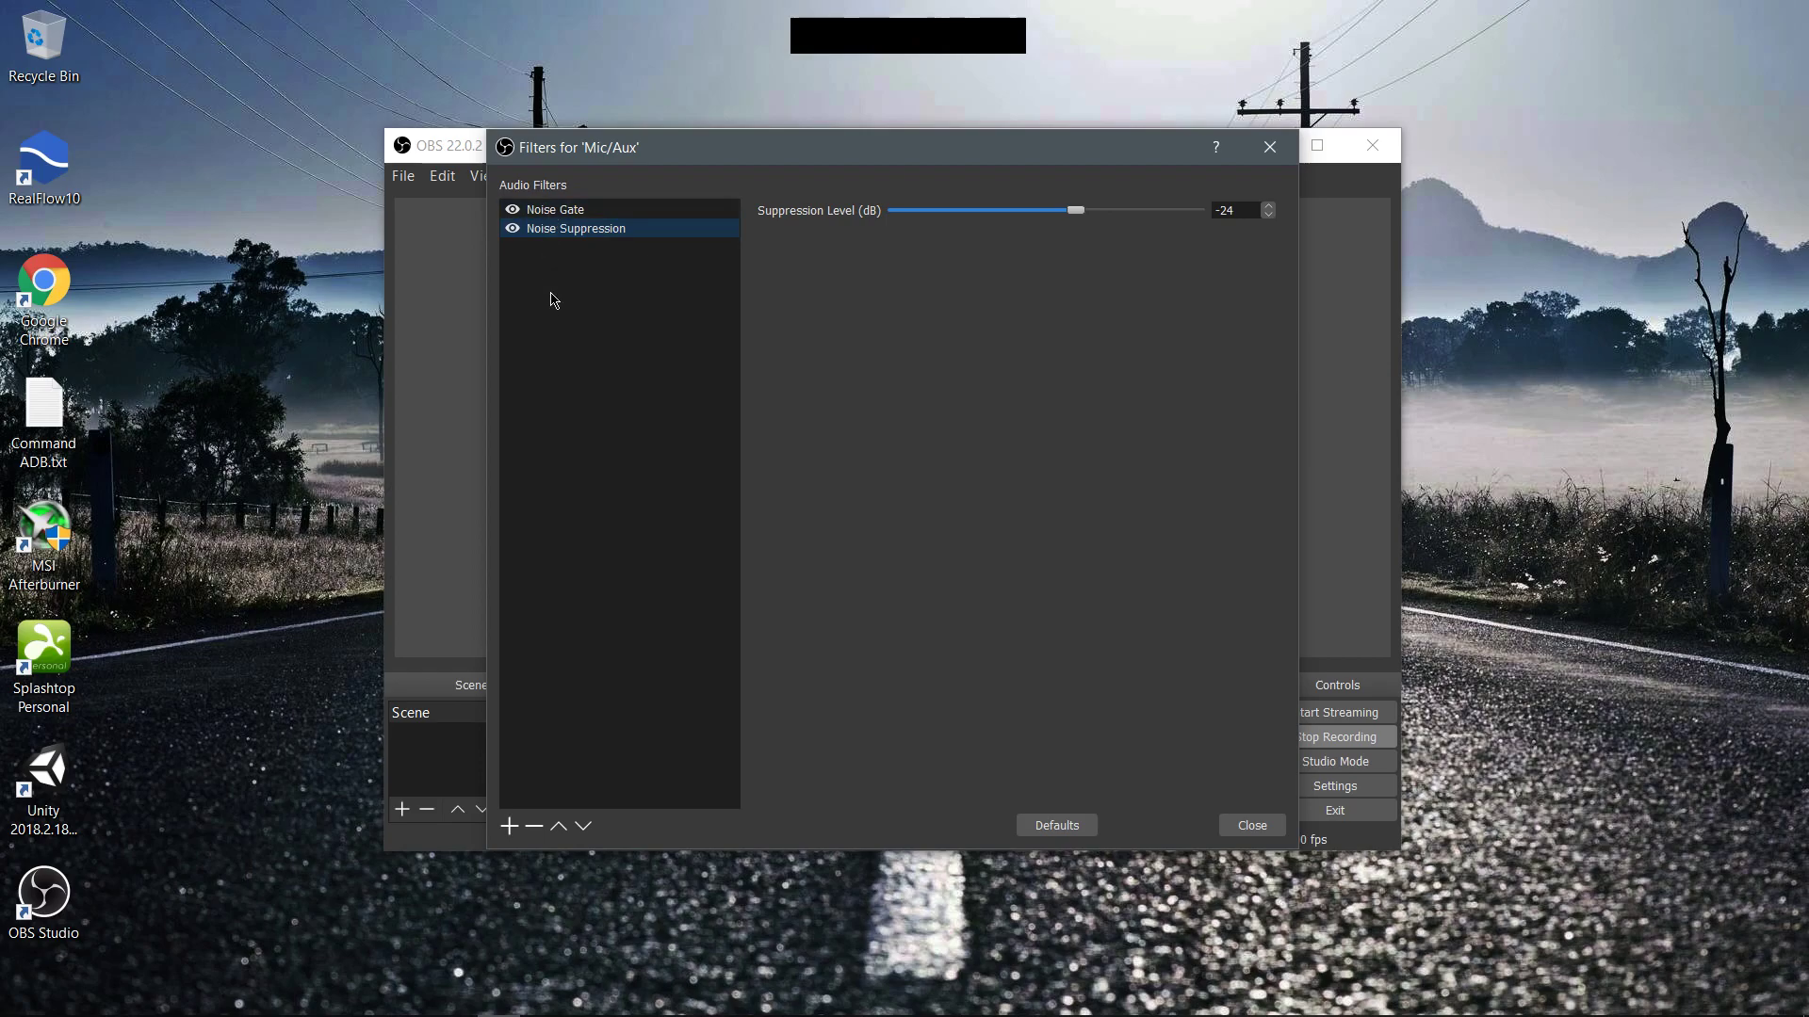
Set the Mic/Aux Noise Gate to a -50 dB close threshold and -31 dB open threshold.
left_click(687, 294)
left_click(510, 826)
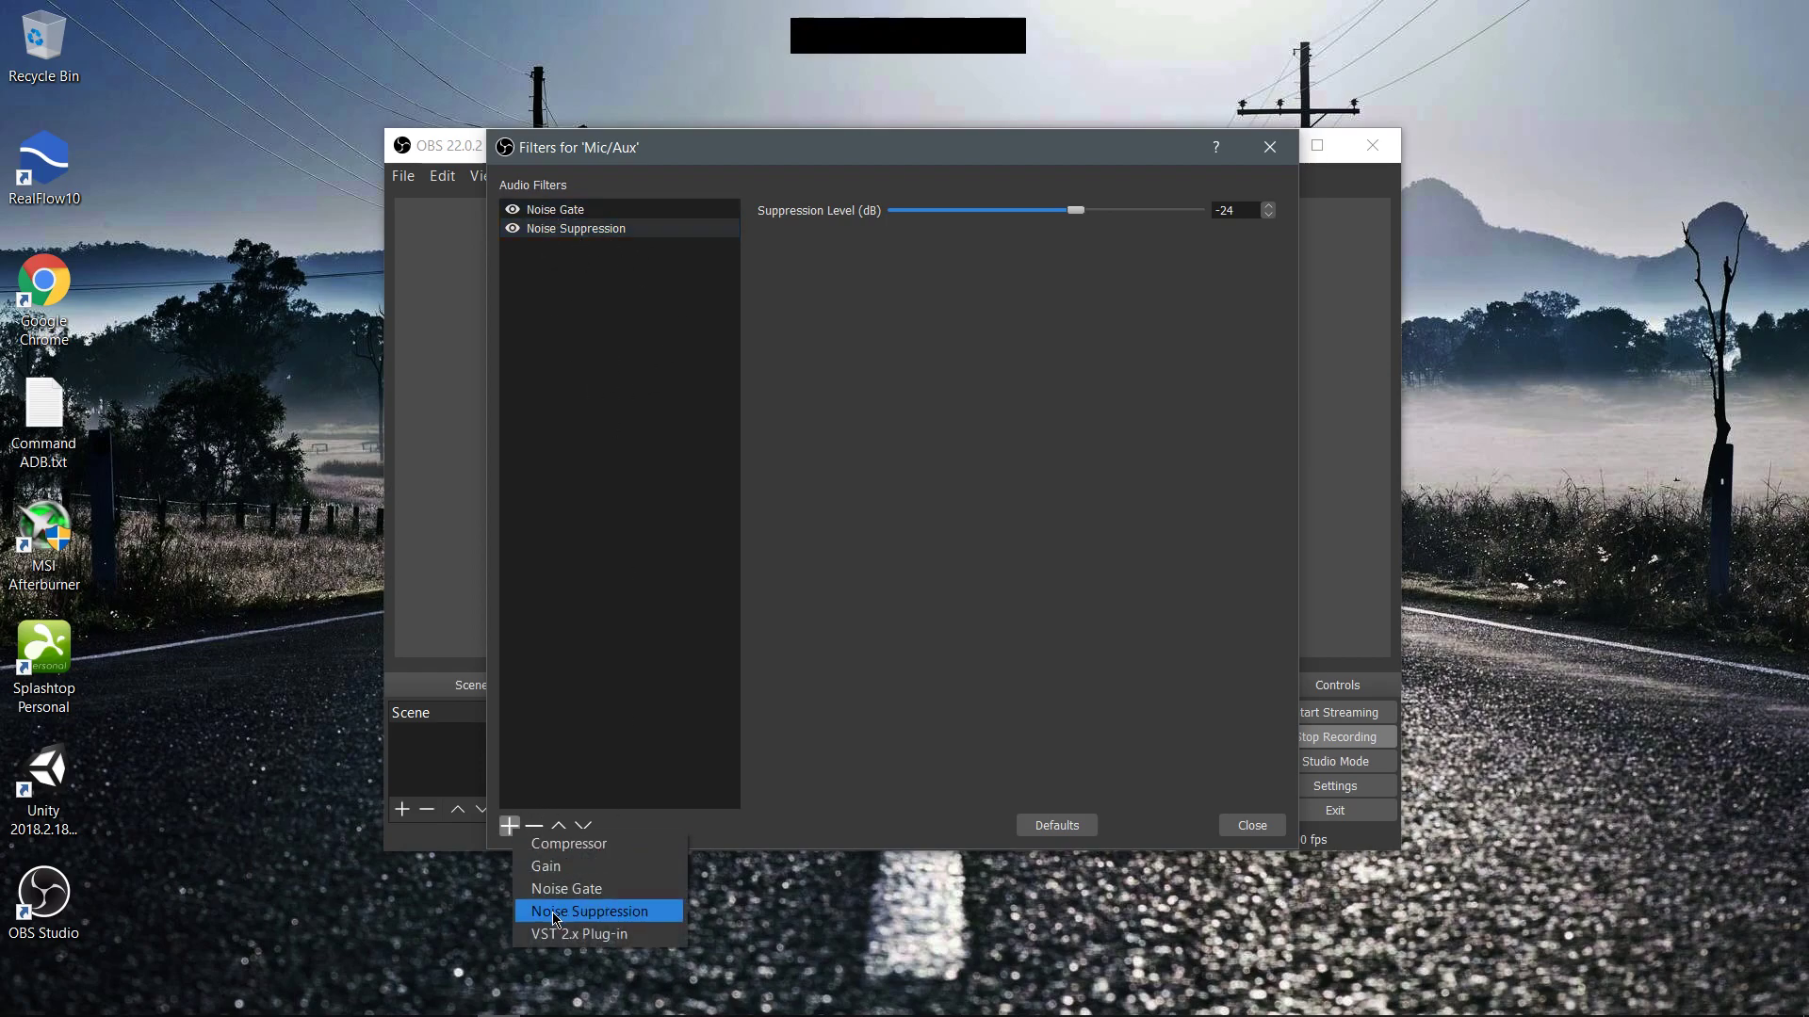
left_click(566, 495)
left_click(581, 212)
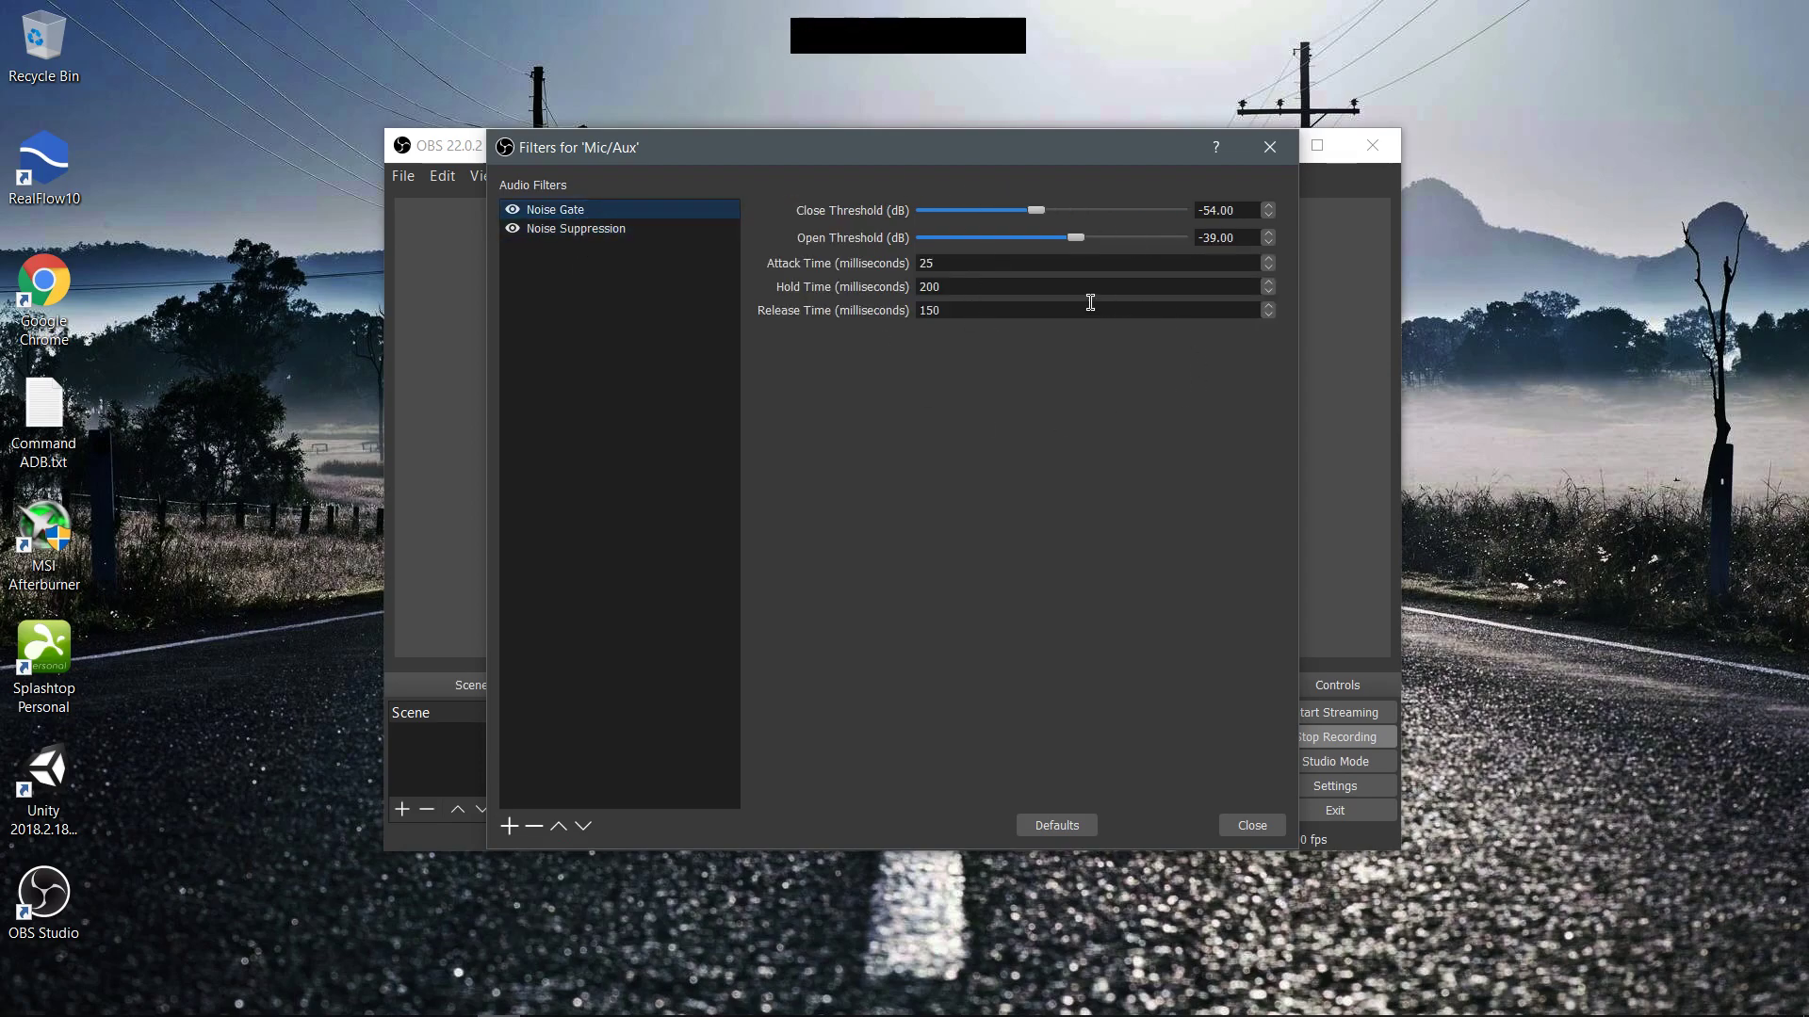
left_click(1226, 210)
mouse_move(1036, 210)
left_mouse_down()
mouse_move(1103, 214)
mouse_move(1074, 239)
mouse_move(1097, 240)
mouse_move(1046, 240)
mouse_move(1096, 239)
mouse_move(1046, 213)
left_mouse_up()
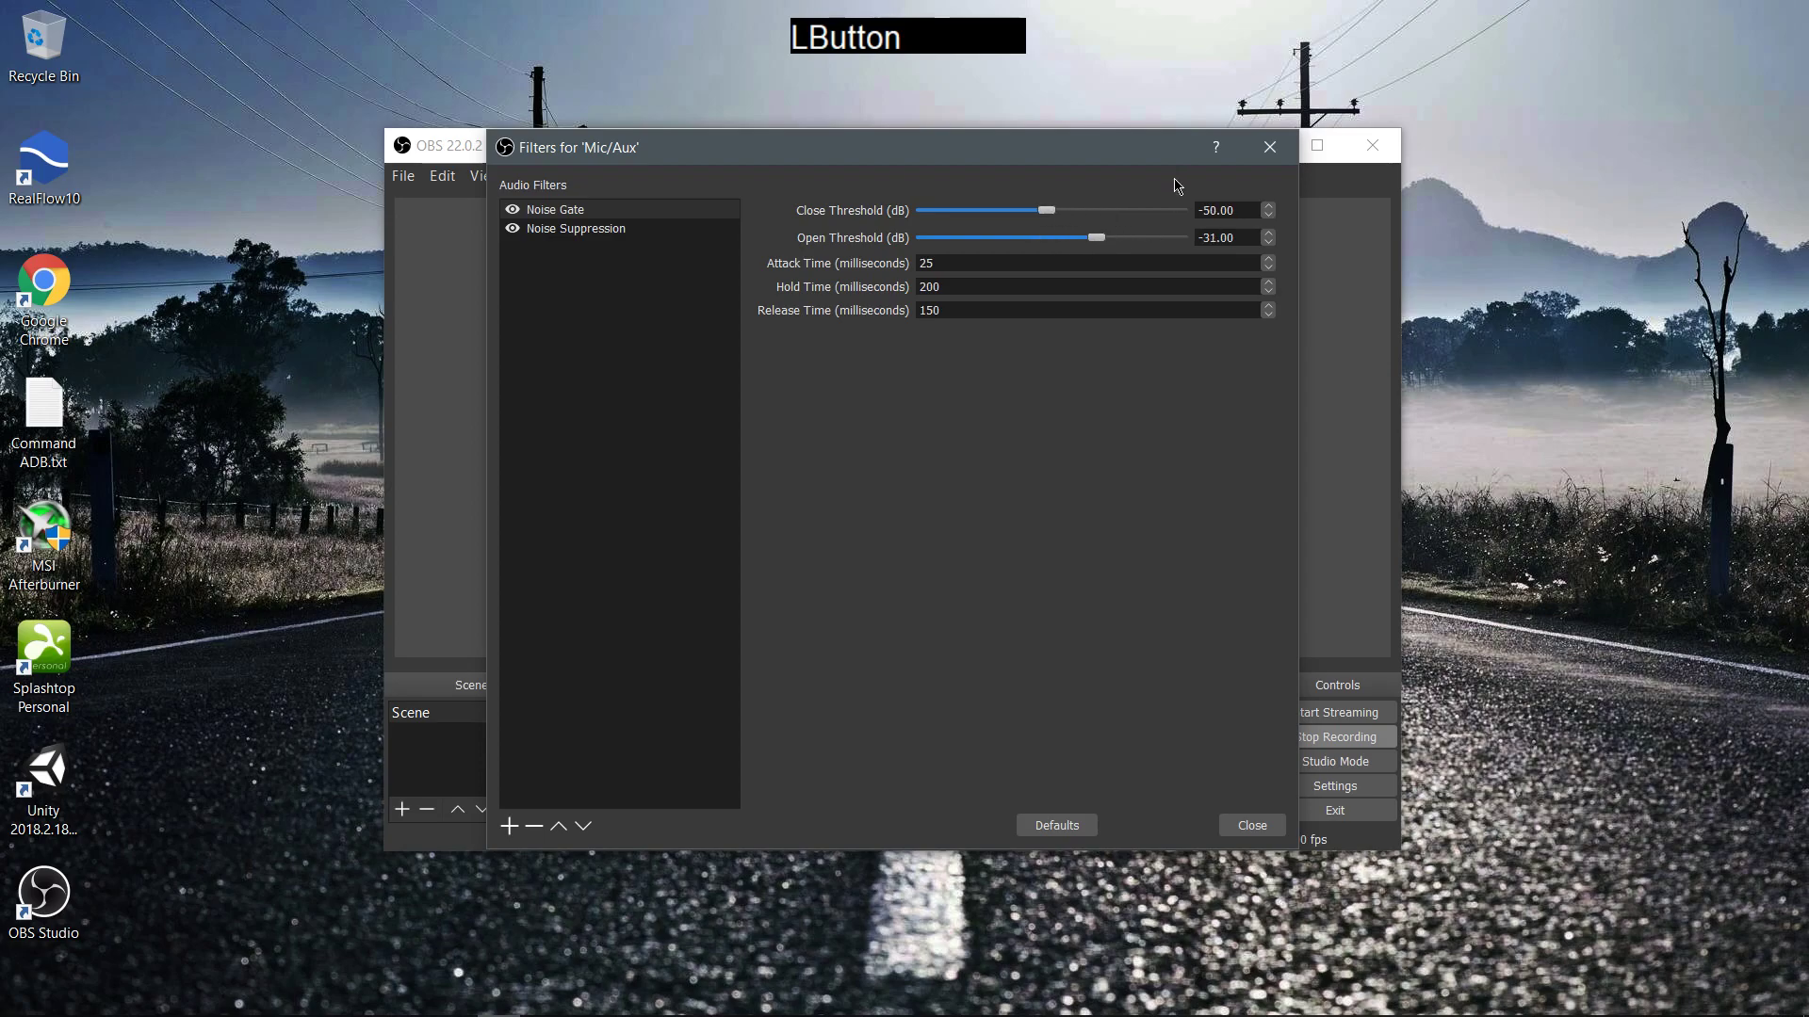
Check the Noise Suppression level at -24 dB, then return to the Noise Gate filter.
left_click(562, 230)
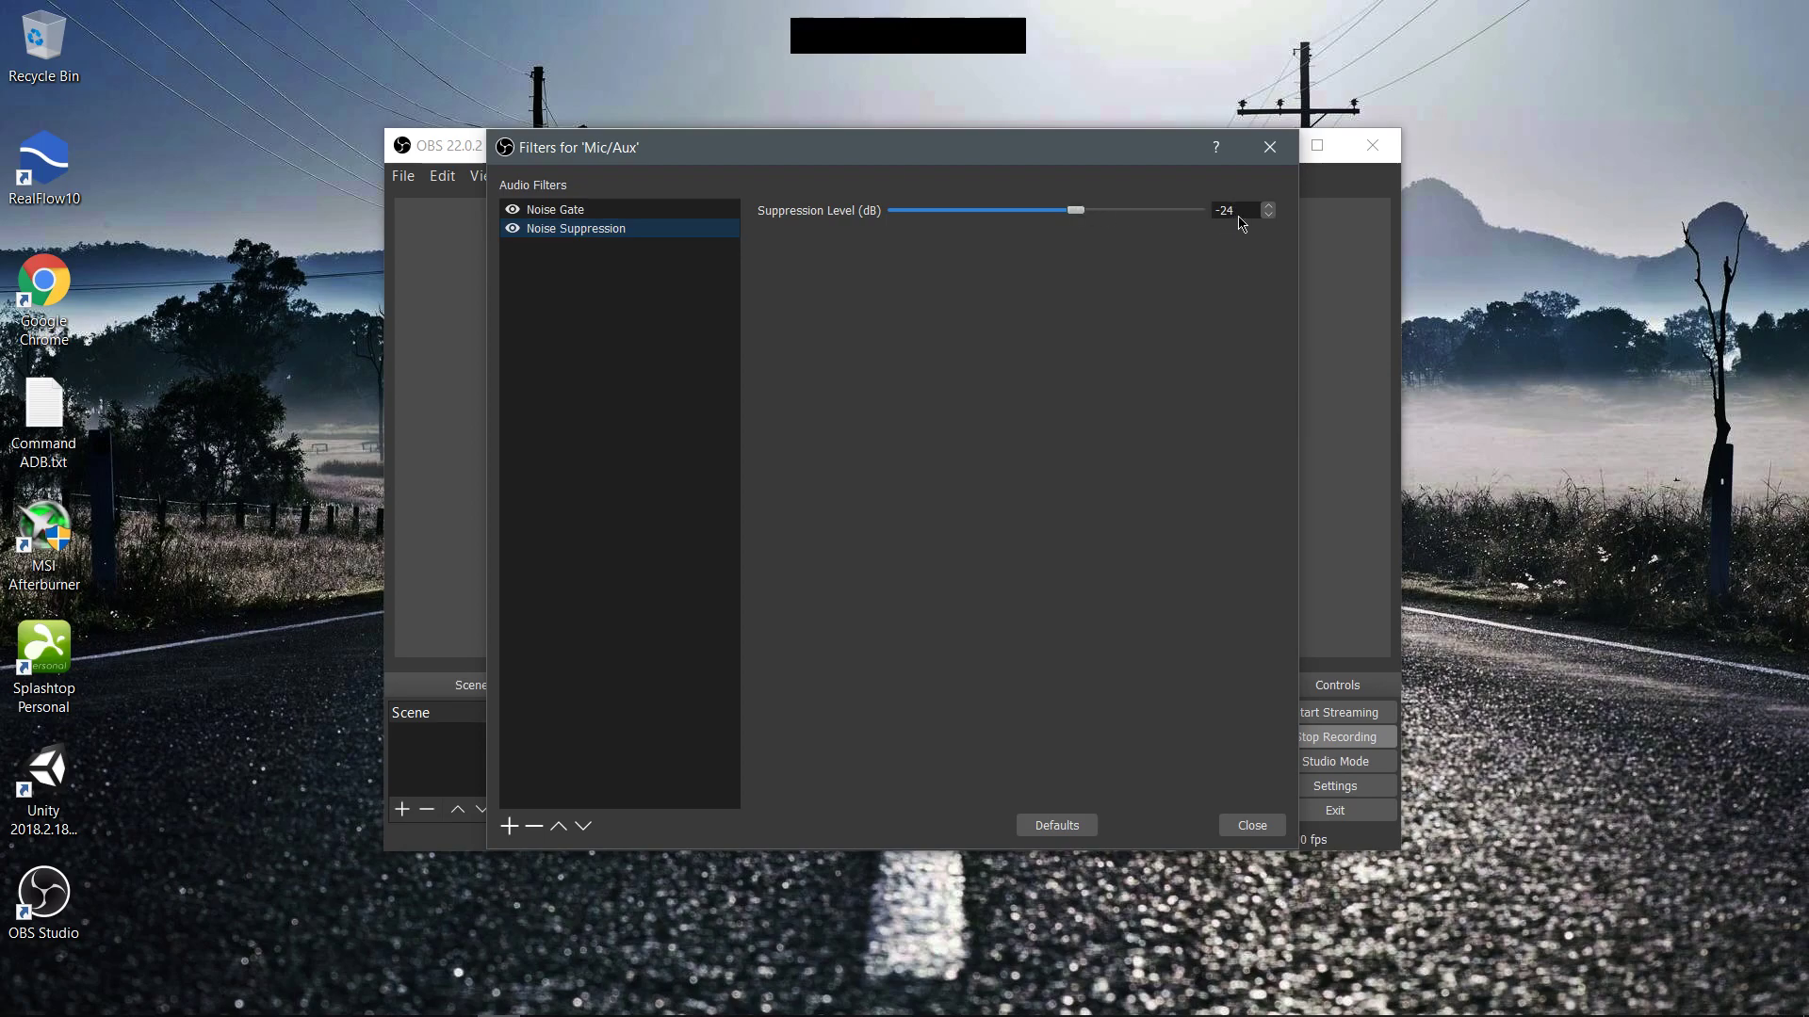
left_click(1081, 213)
mouse_move(1084, 219)
left_mouse_down()
mouse_move(1130, 219)
mouse_move(1082, 216)
left_mouse_up()
left_click(645, 213)
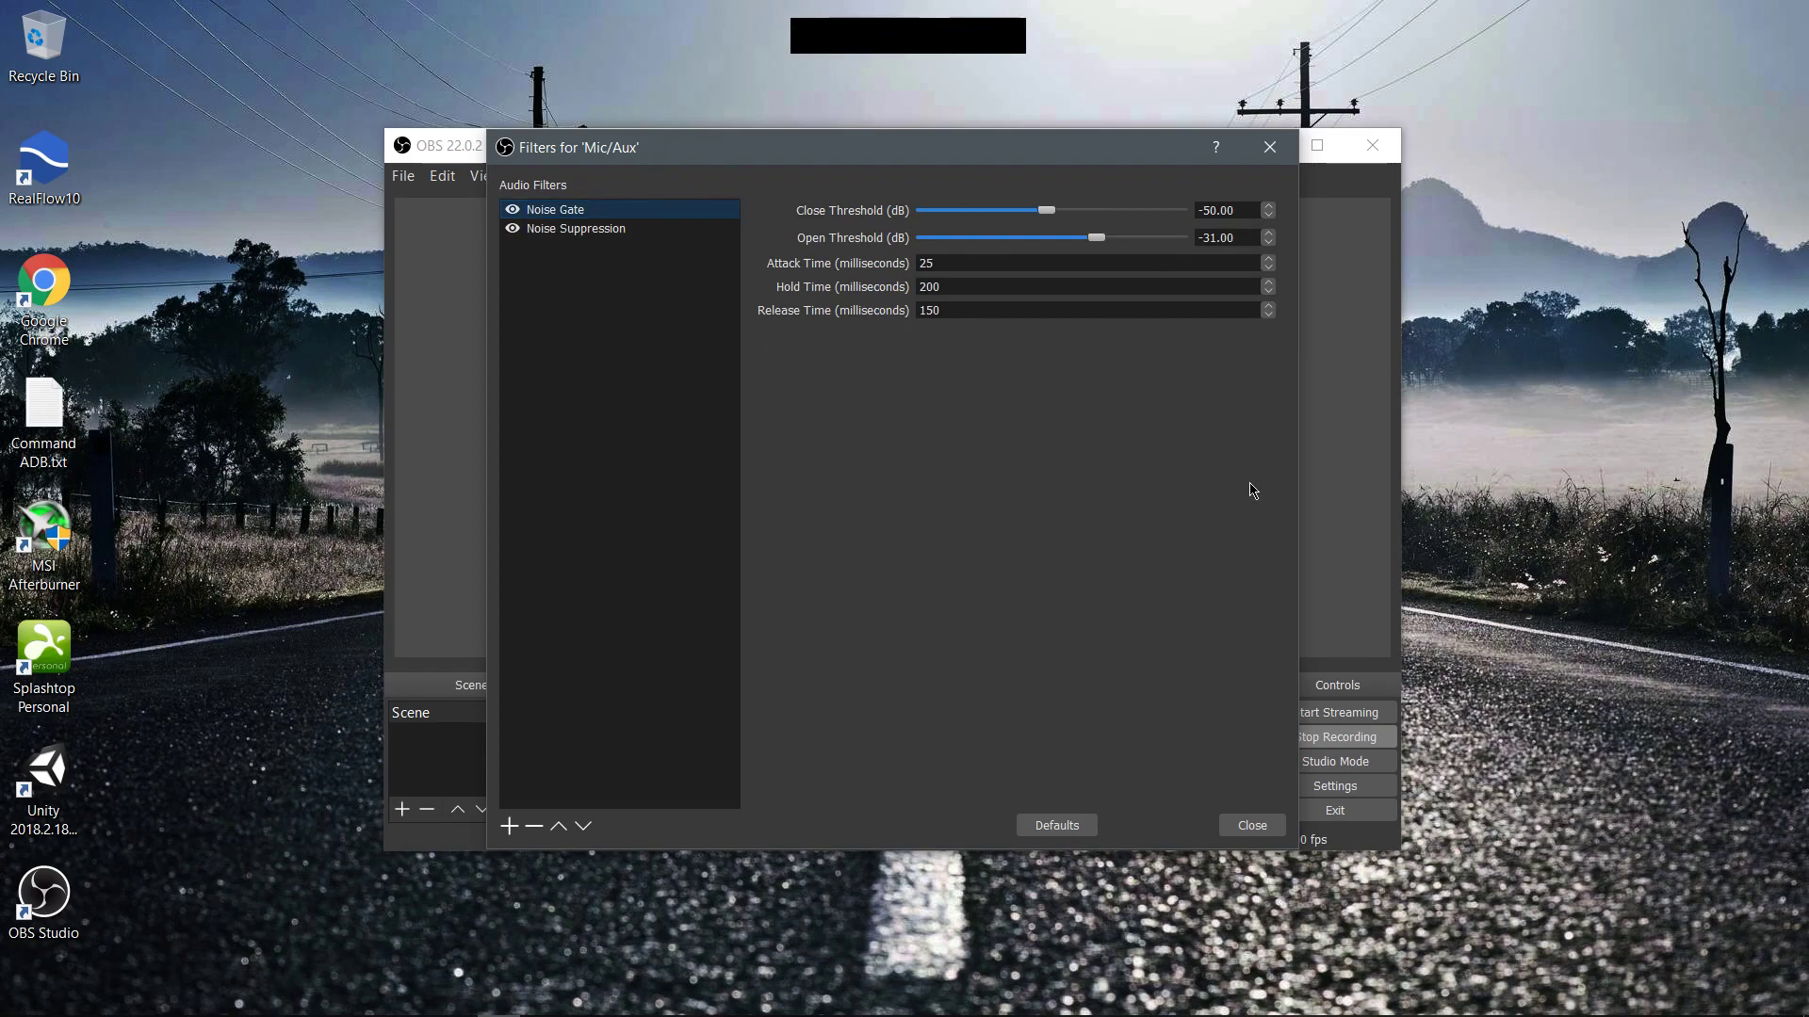
key("Escape")
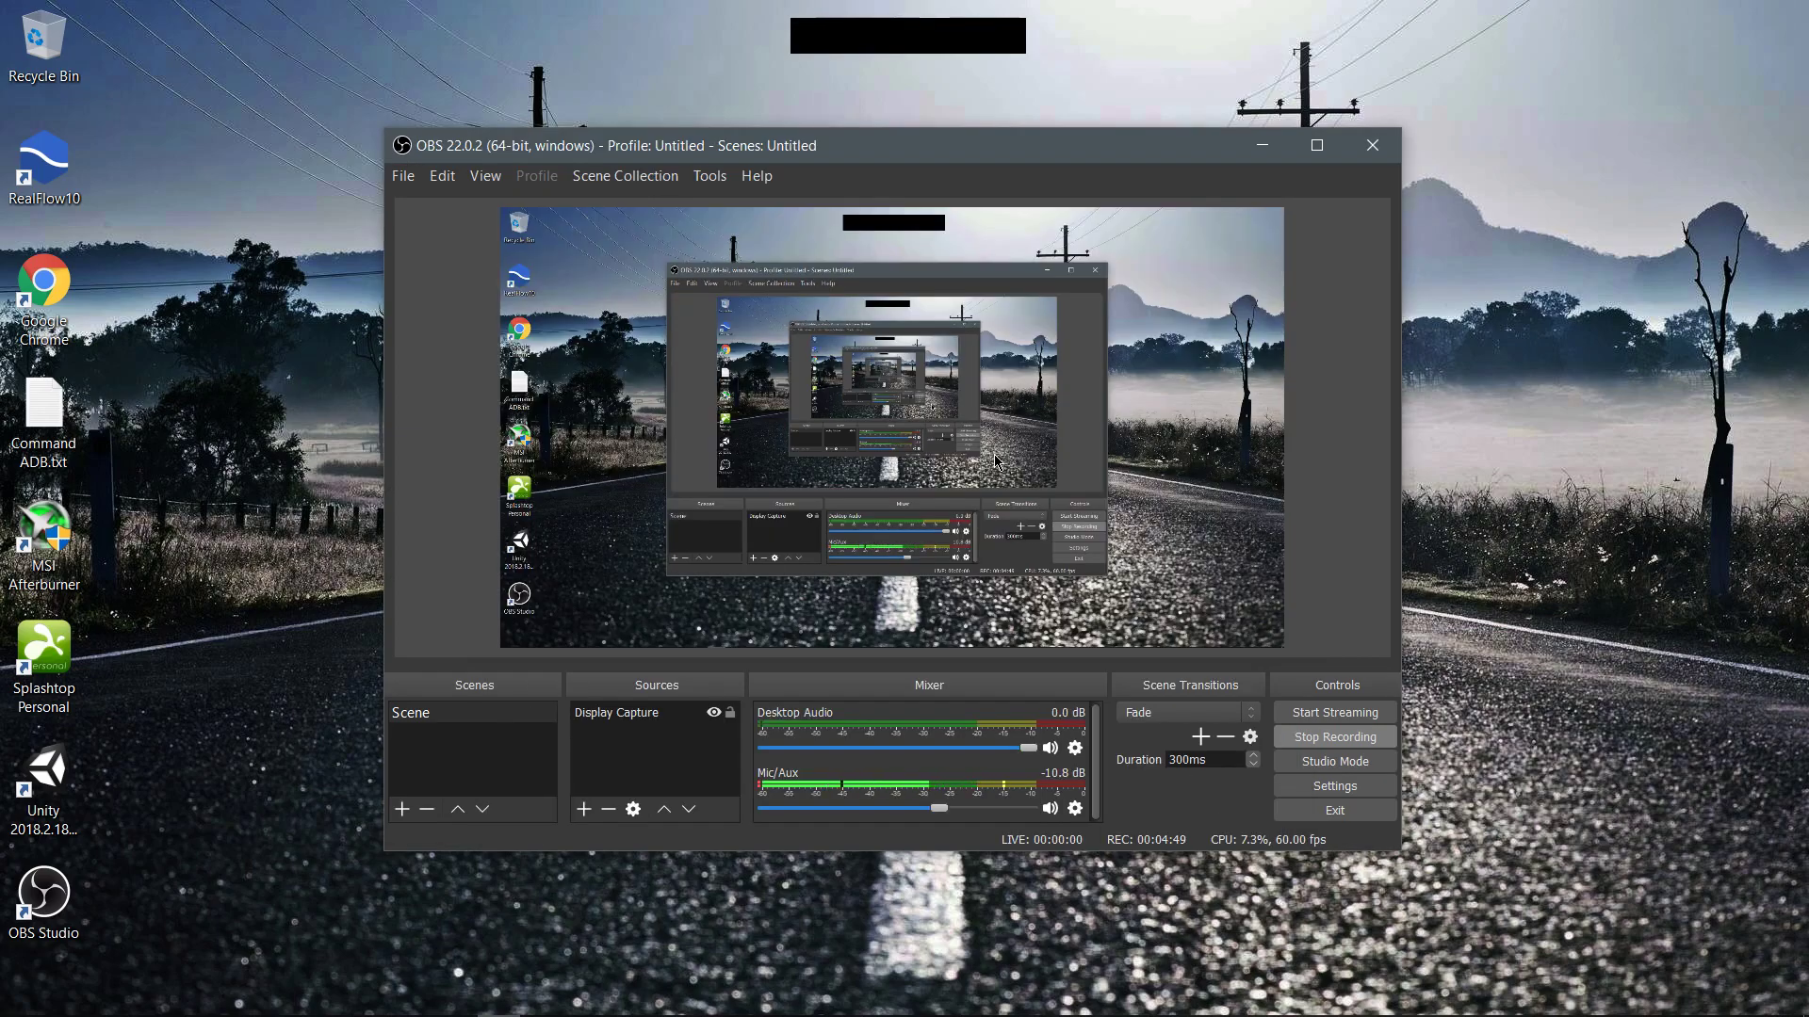